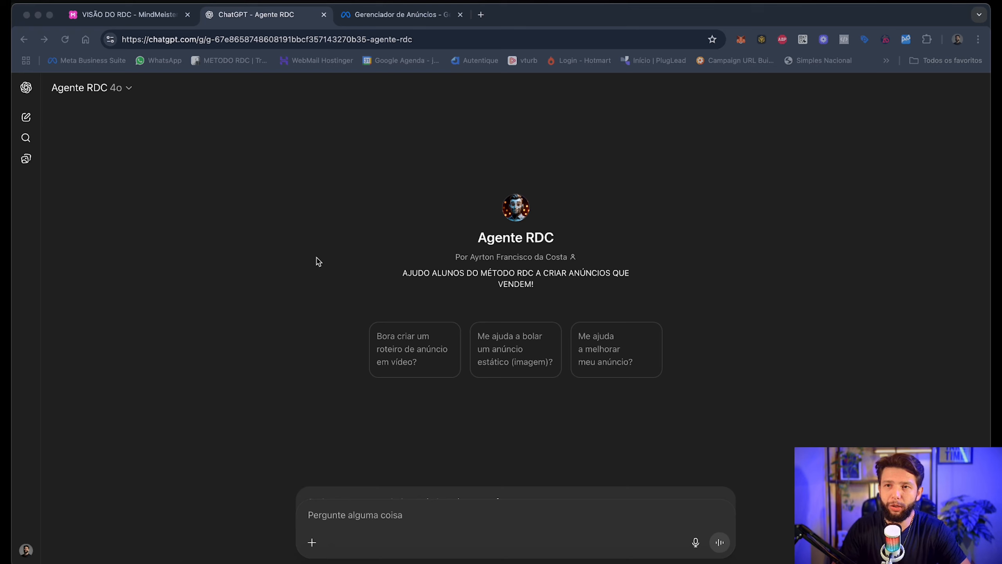
Step: Start a conversation with the Agente RDC assistant by sending the greeting "oi"
left_click(391, 219)
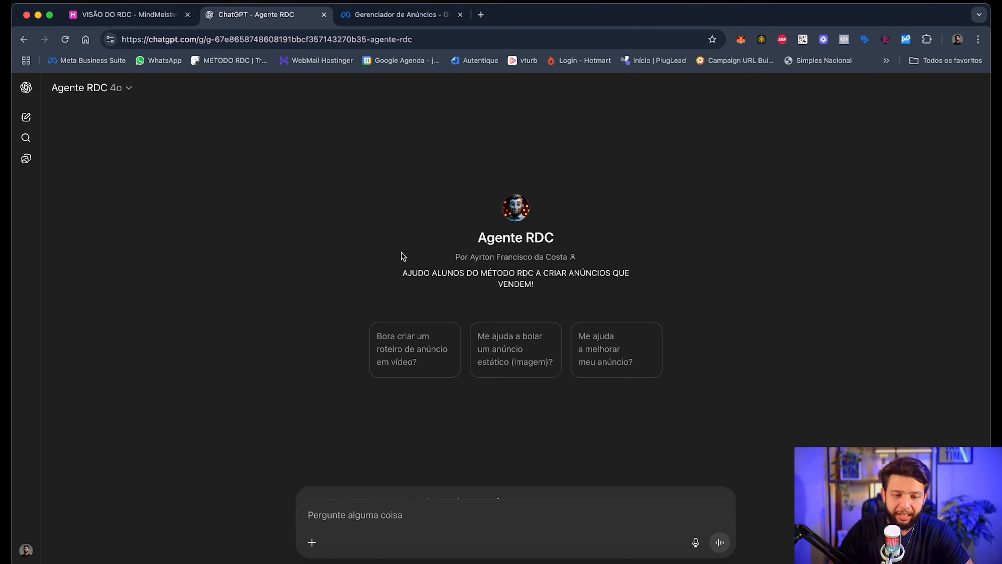
left_click(451, 510)
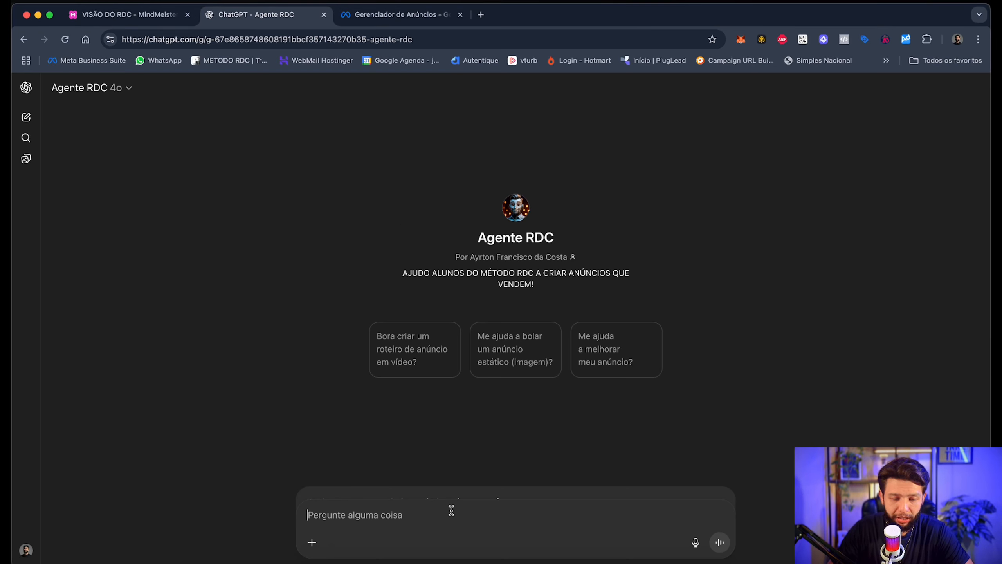
type("oi")
key("Return")
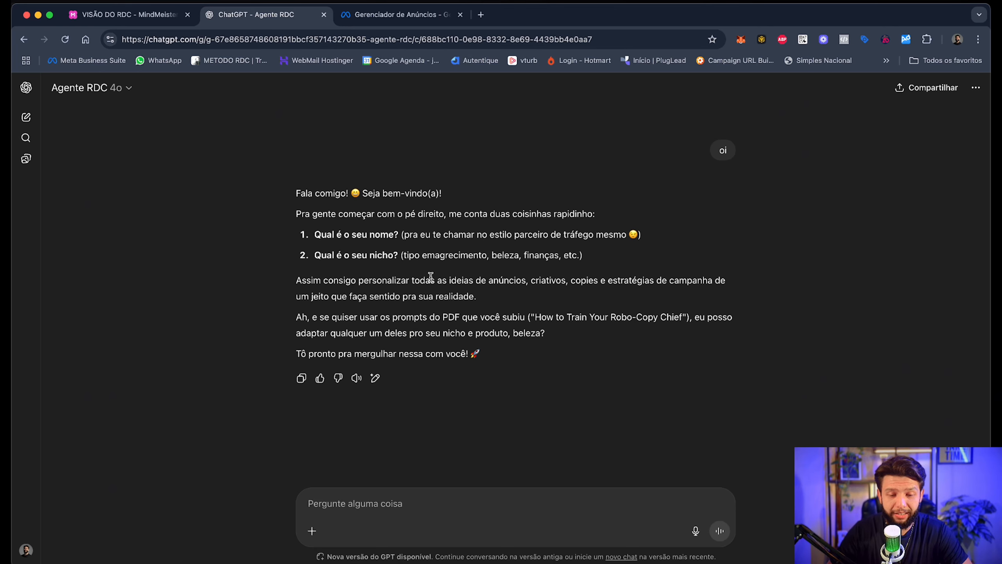
Step: Answer the assistant's two questions in one message, giving the first name and, on a second line, the niche "Trafego pago para empreendedores"
left_click_drag(518, 279, 566, 277)
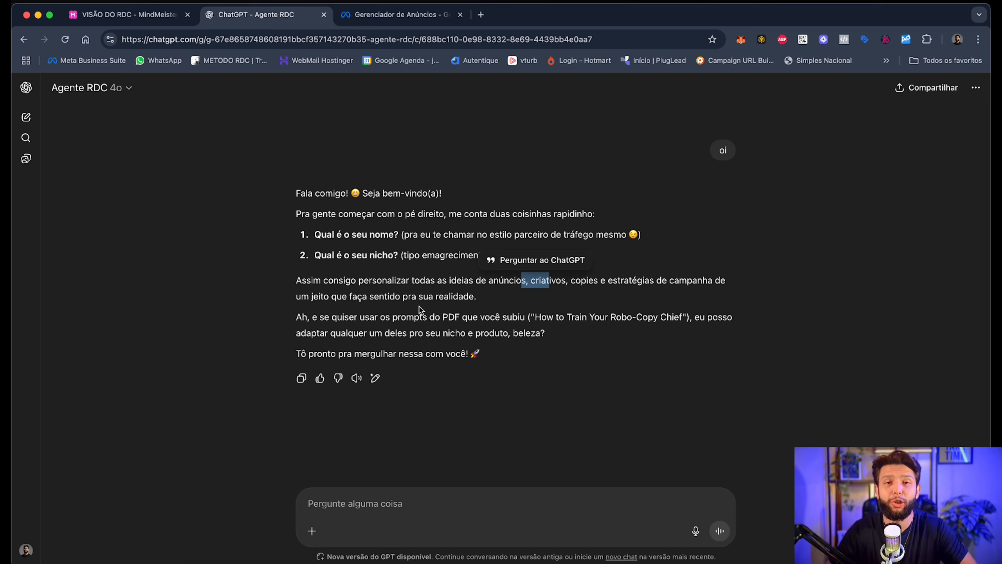
left_click(396, 503)
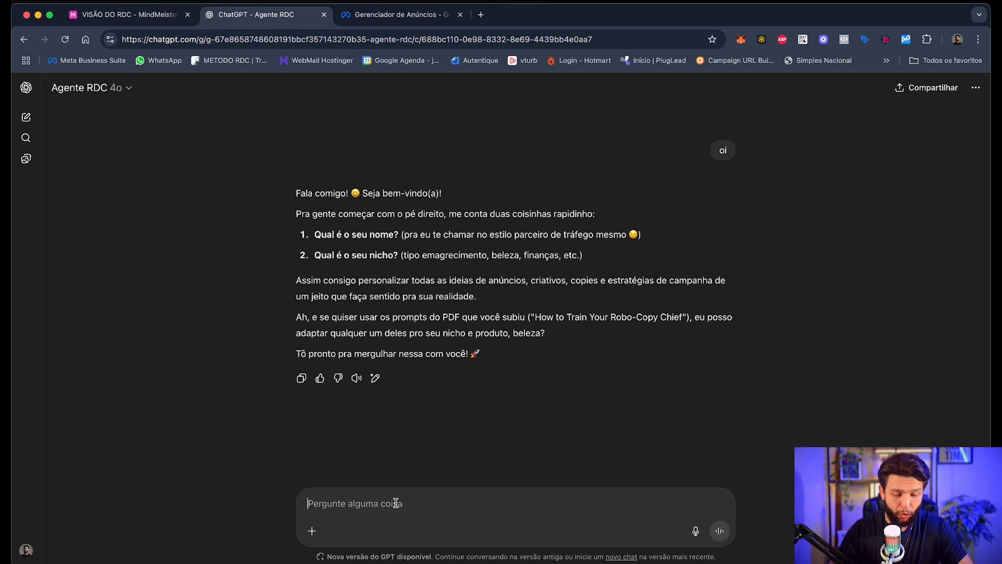
type("Ayrton")
key("shift+Return")
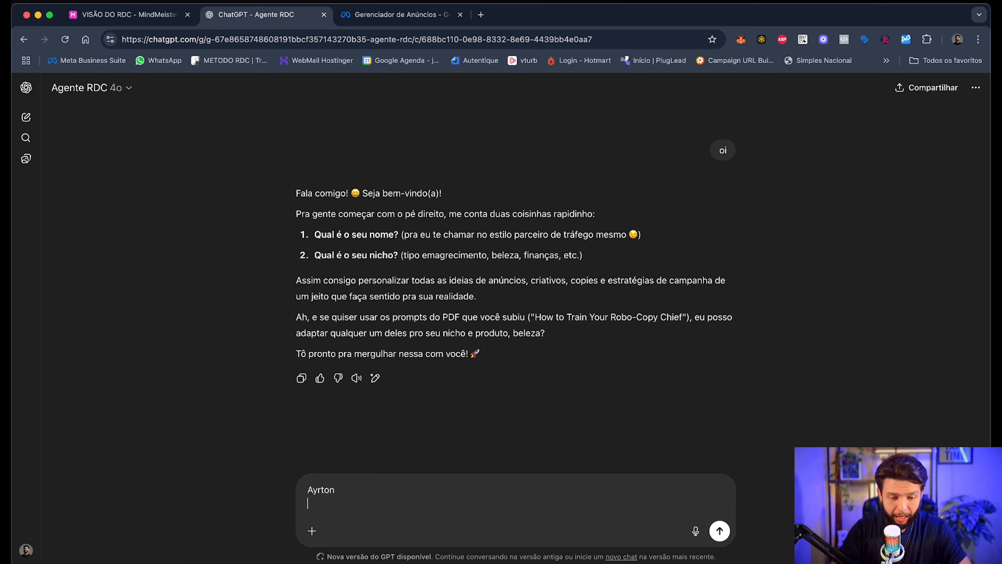
type("Trafego pago ")
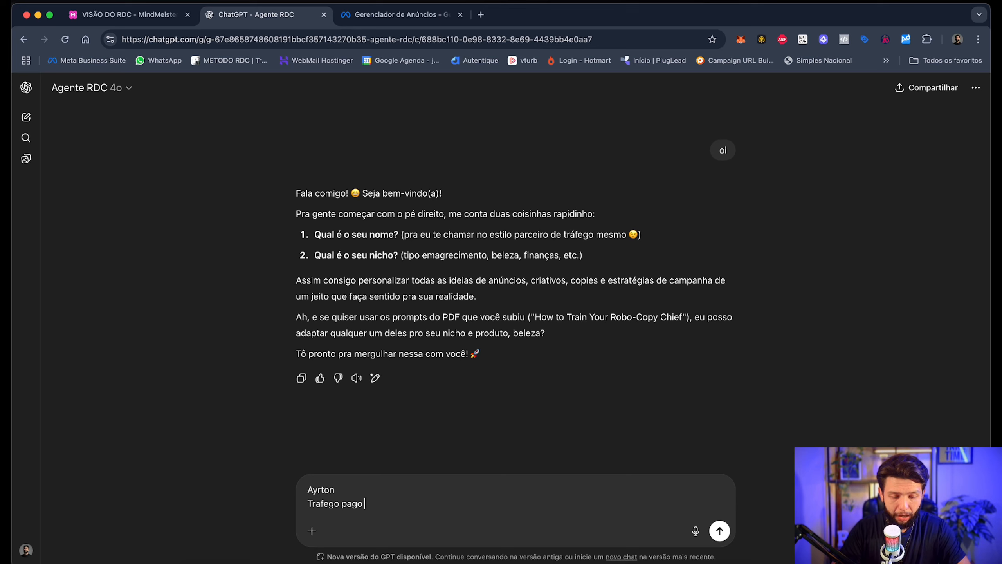
type("para empr")
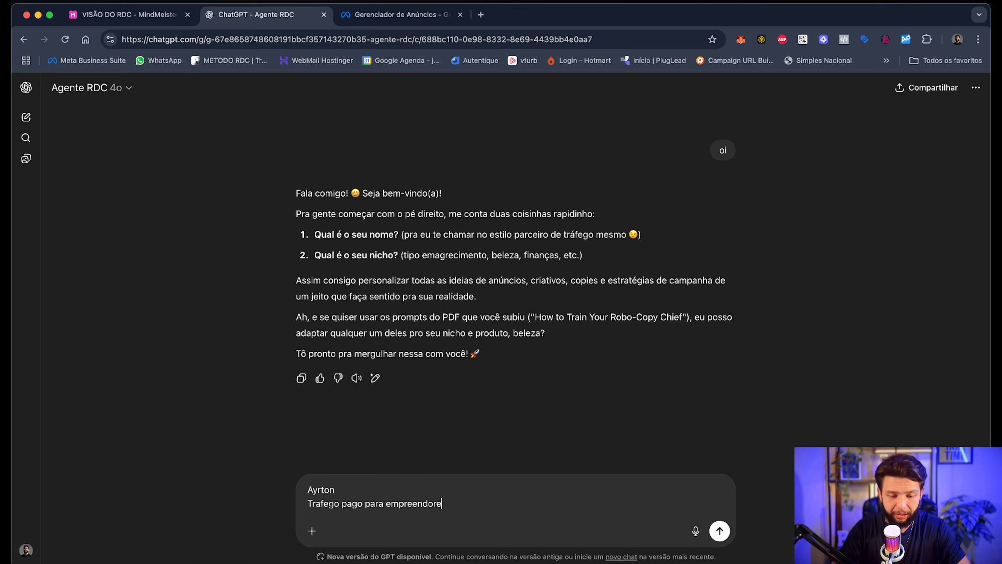
type("eendedores")
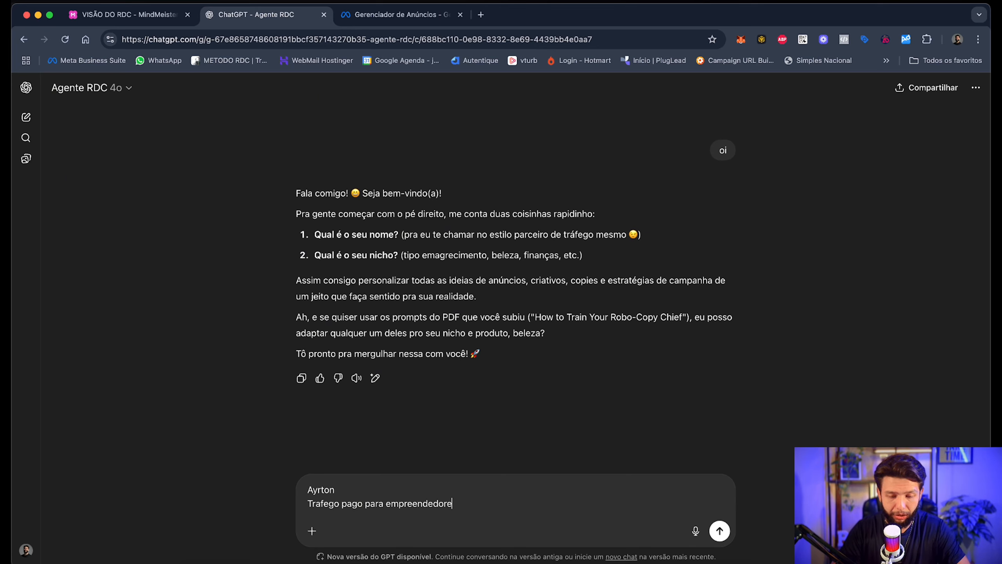
key("Return")
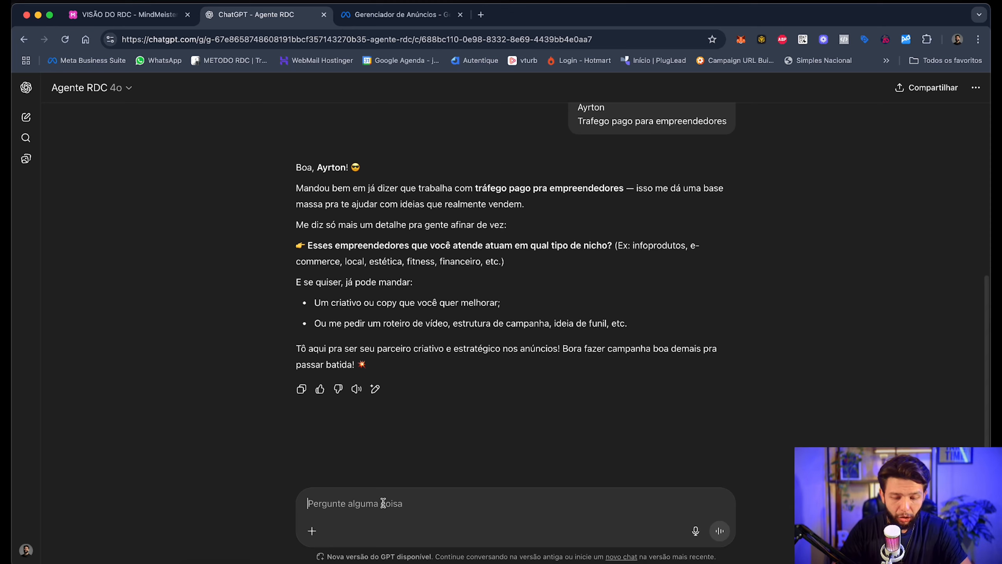
Step: Send the audience answer "meu publico é de diversos nichos, mas nesse momento quero focar em infoprodutos"
type("meu")
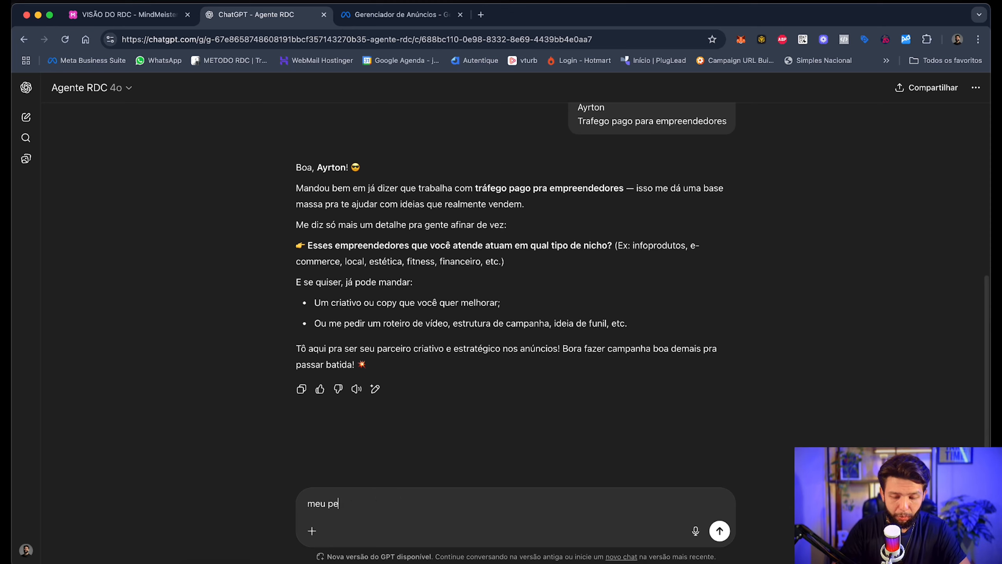
type(" publico é de diversos")
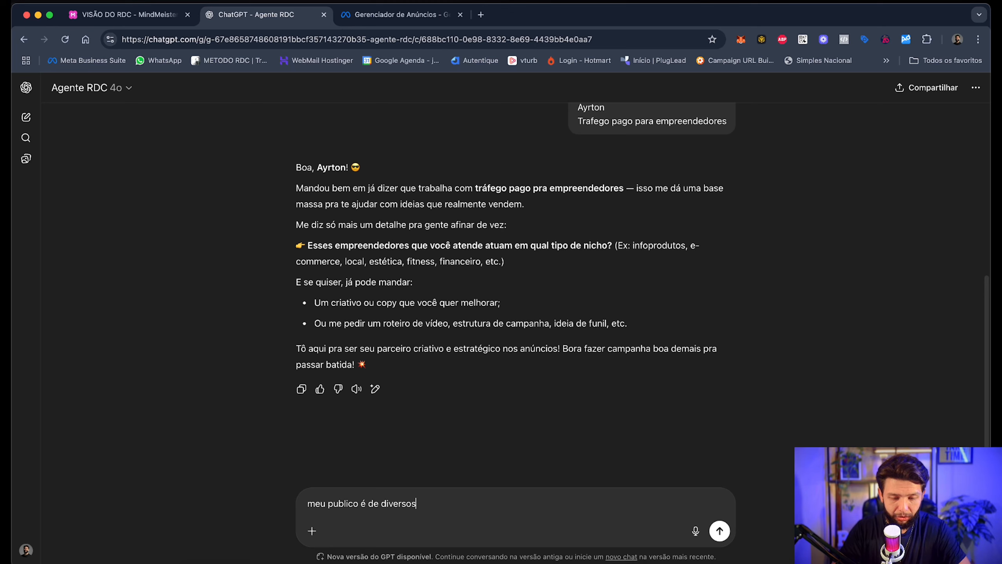
type(" nichos, mas nesse ")
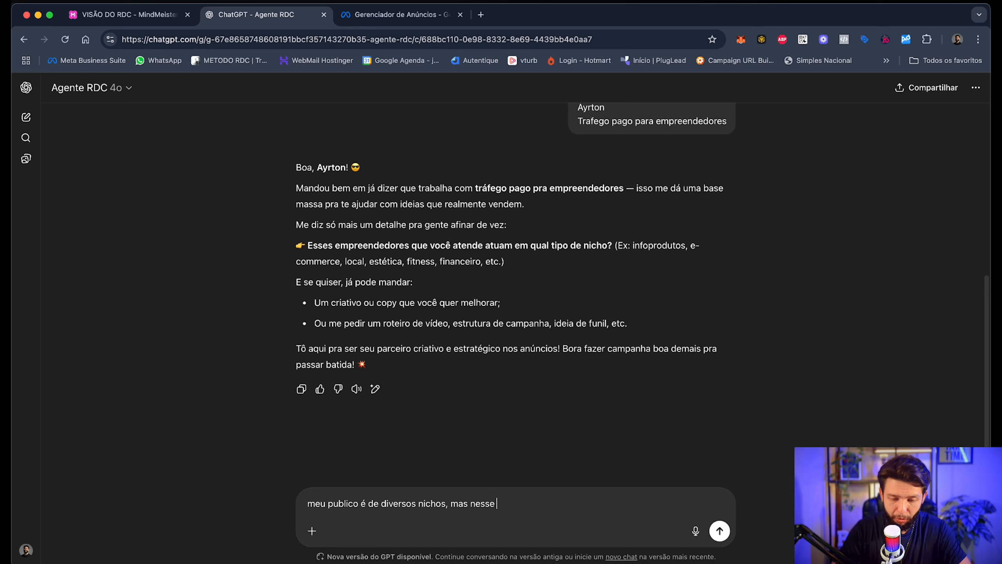
type("momento quero focar em")
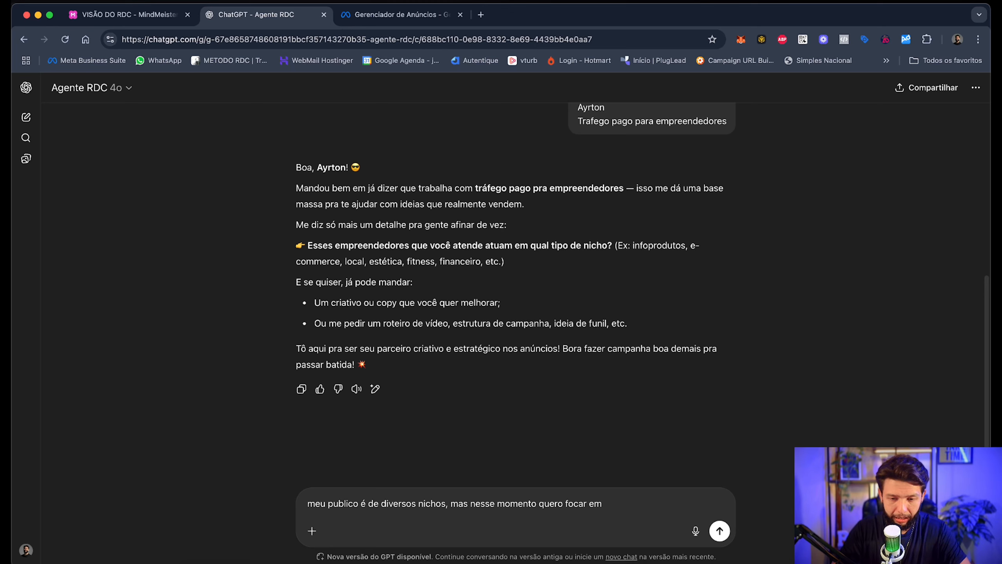
type(" infoprodut")
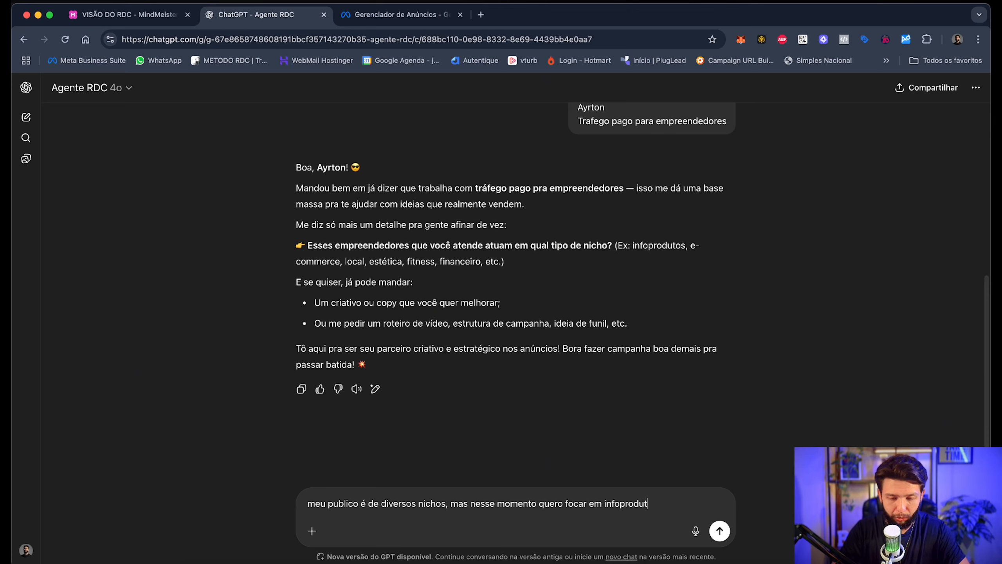
type("os")
key("Return")
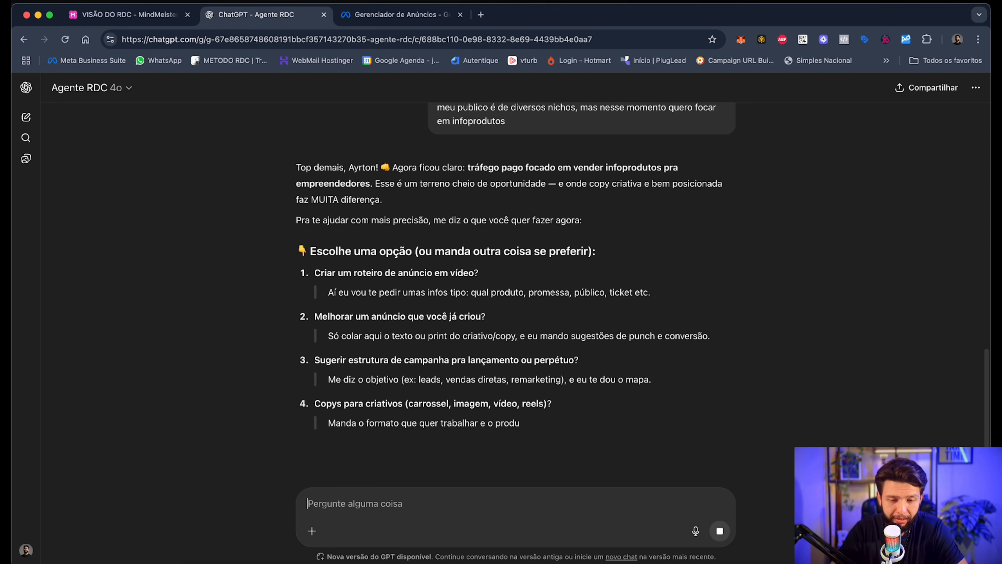
Step: Request both ad formats with the message "quero um roteiro de anuncio em video e um anuncio estatico"
type("1")
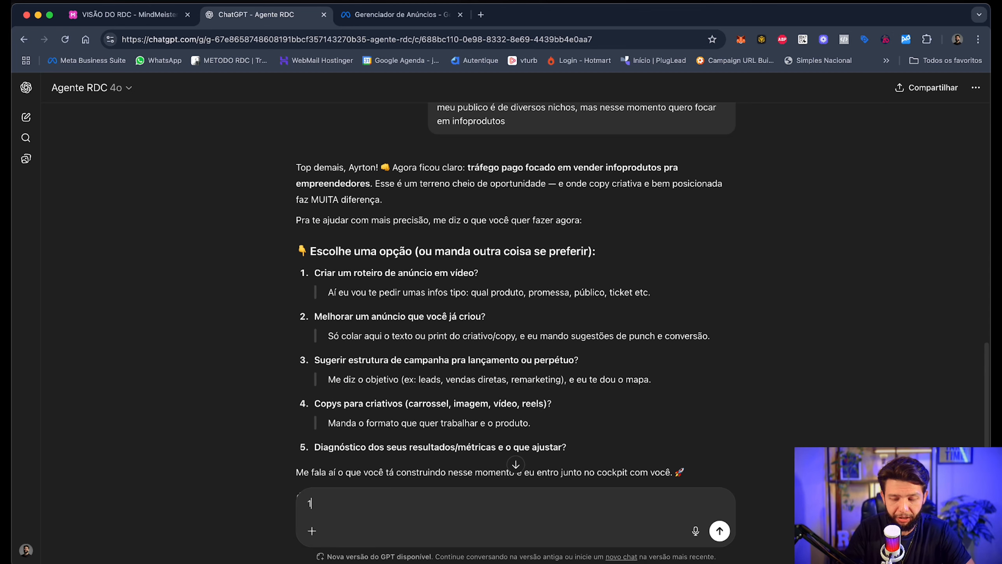
key("BackSpace")
type("qu")
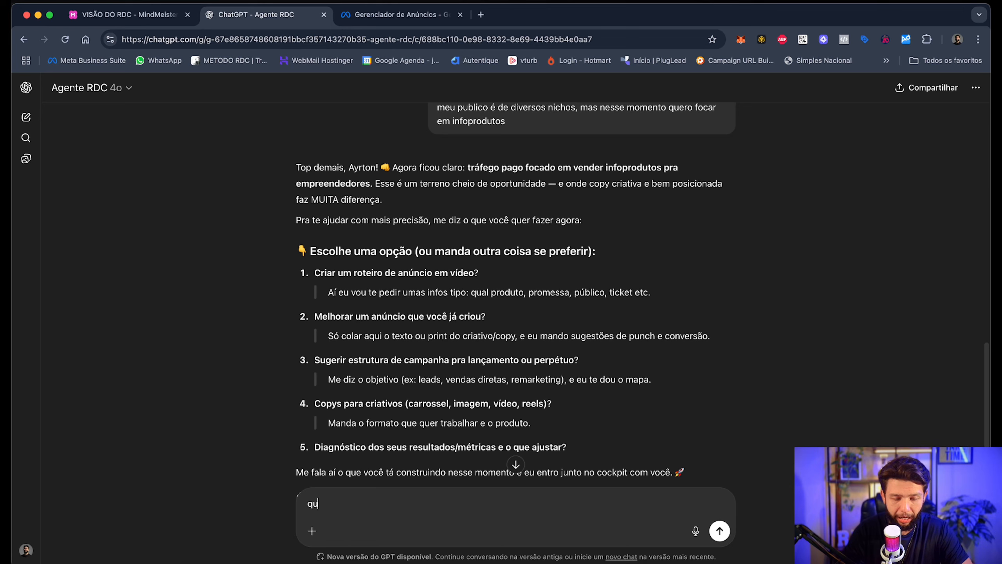
type("ero um roteiro de an")
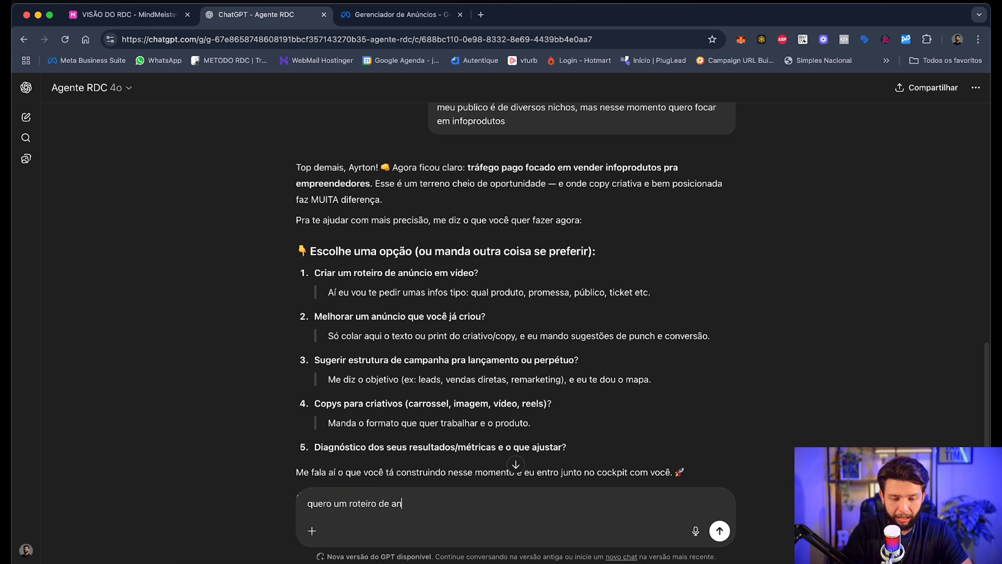
type("uncio em video e ")
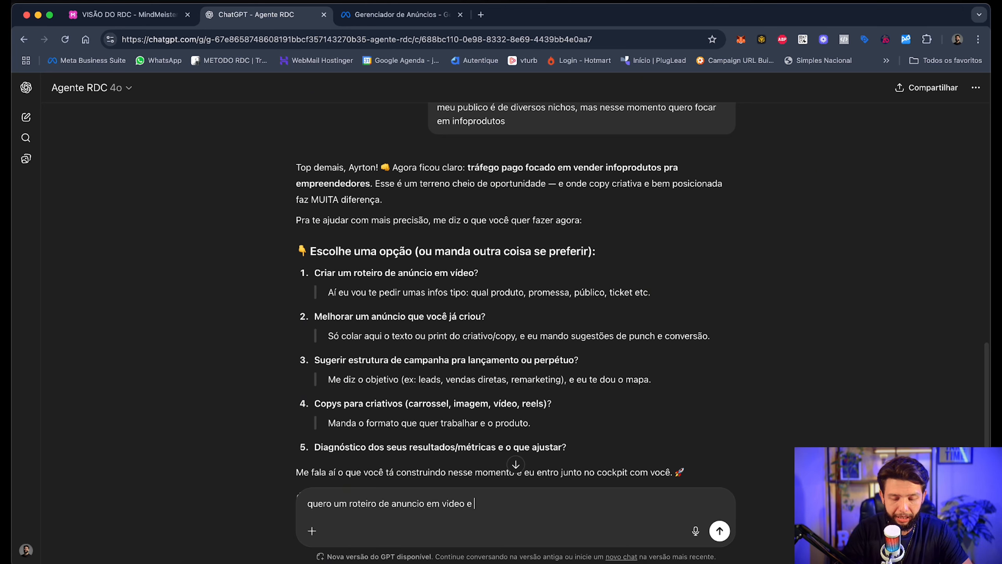
type("um anuncio estati")
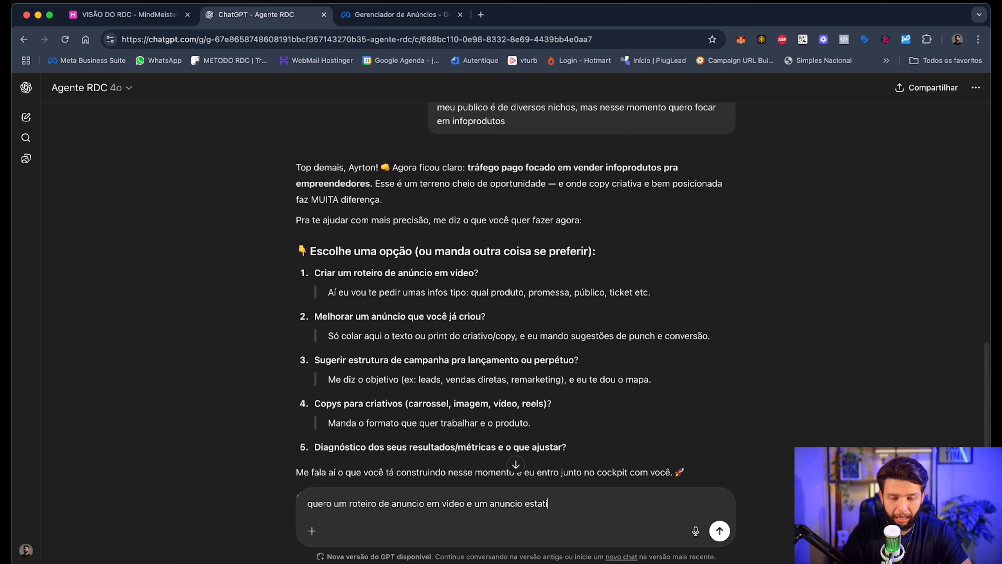
type("co")
key("Return")
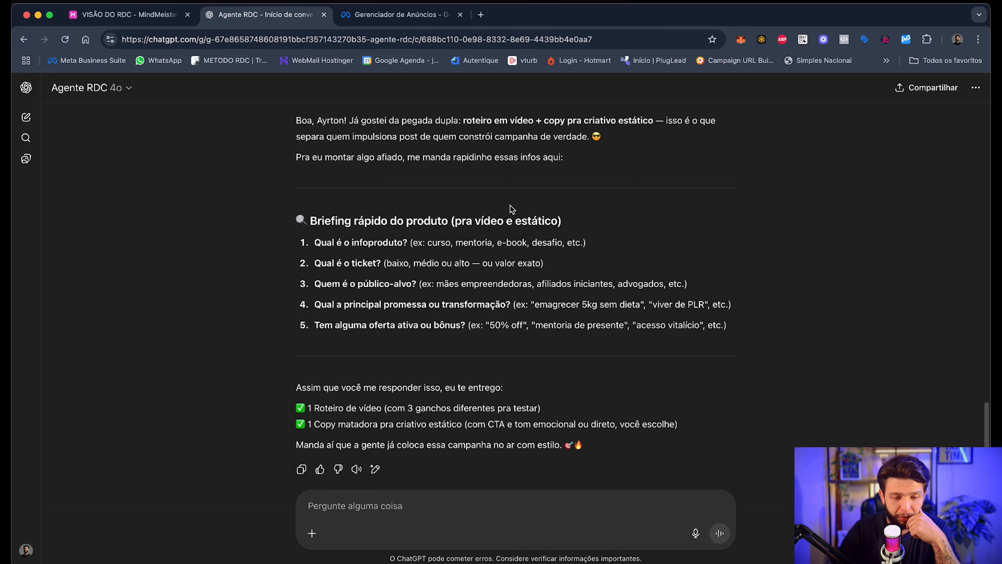
Step: Answer the product briefing with "curso, ticket 197, empreendedores que vendem infoprodutos, crie sua primeira campanha em 30m, acesso vitalico"
type("curso")
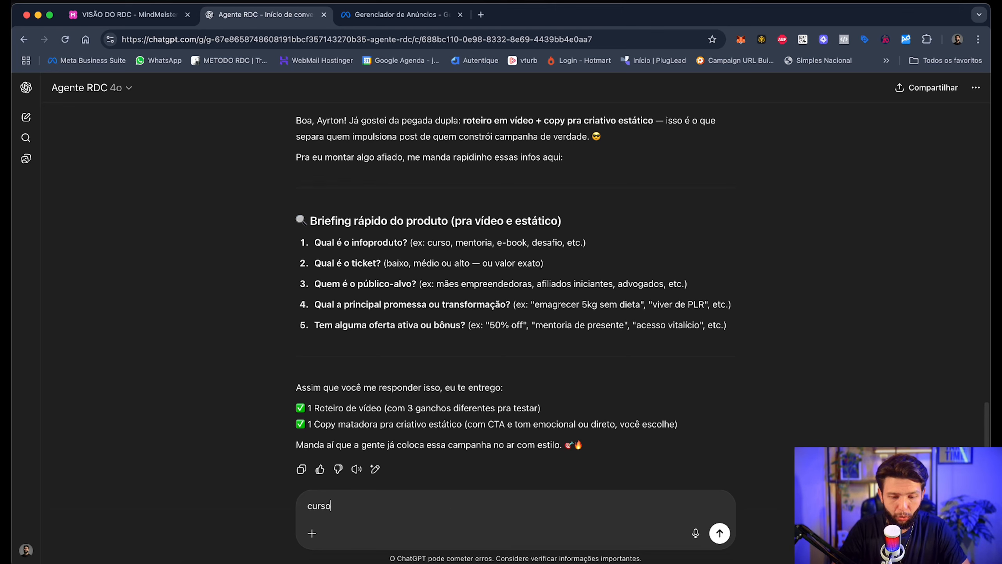
type(", ticket 19")
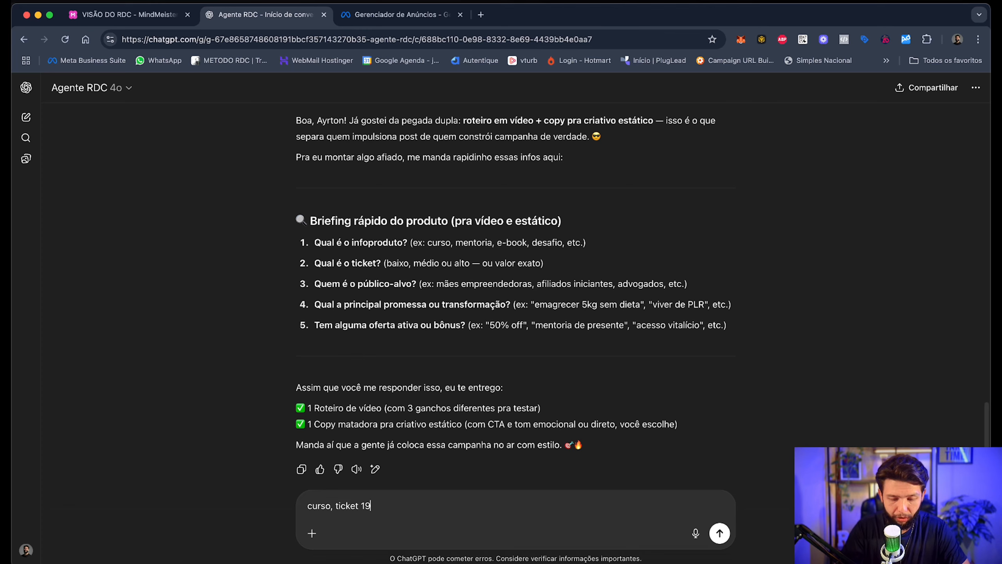
type("7, empreendedor")
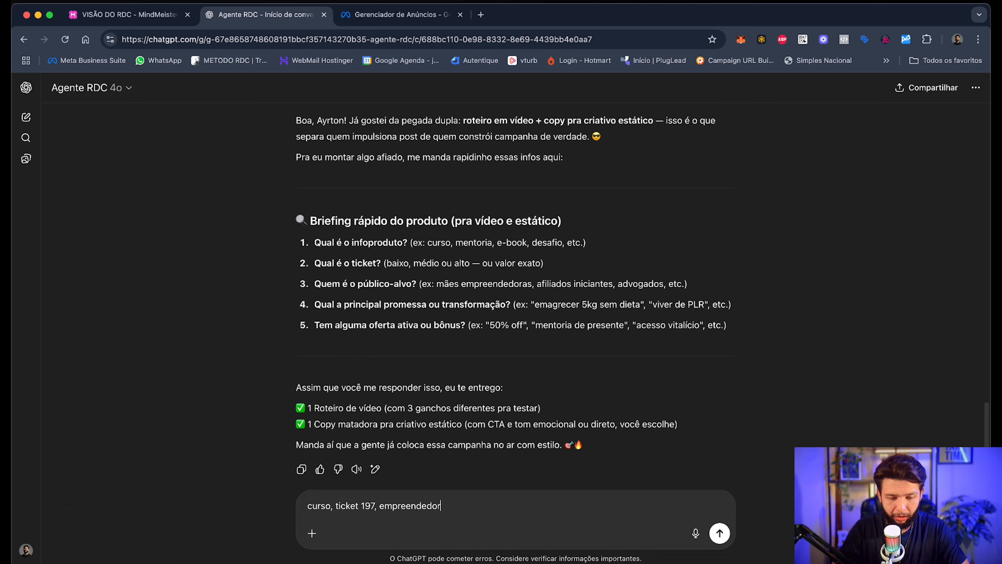
type("es que vendem info")
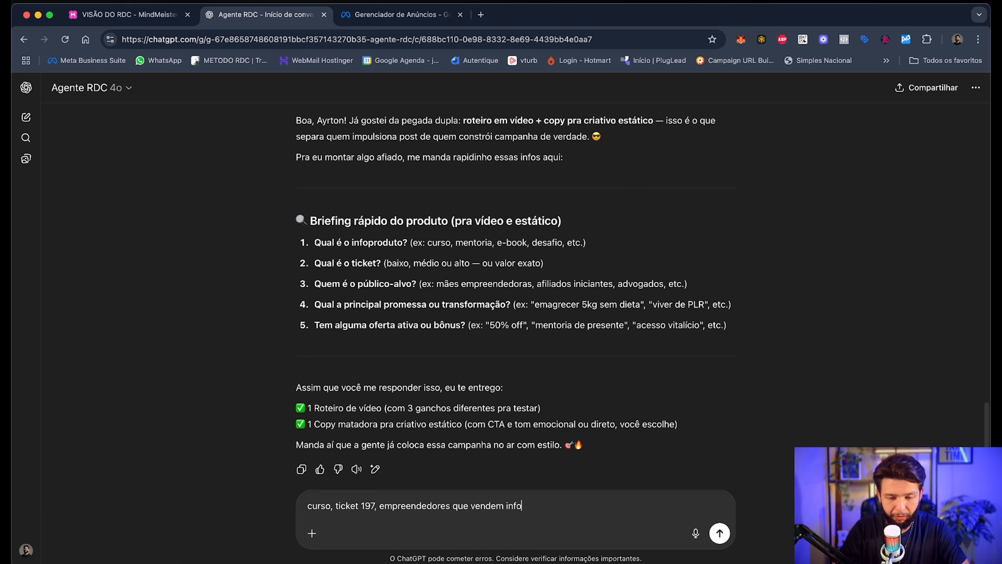
type("produtos, crie sua primeira campanha em 30m, acesso vitalico")
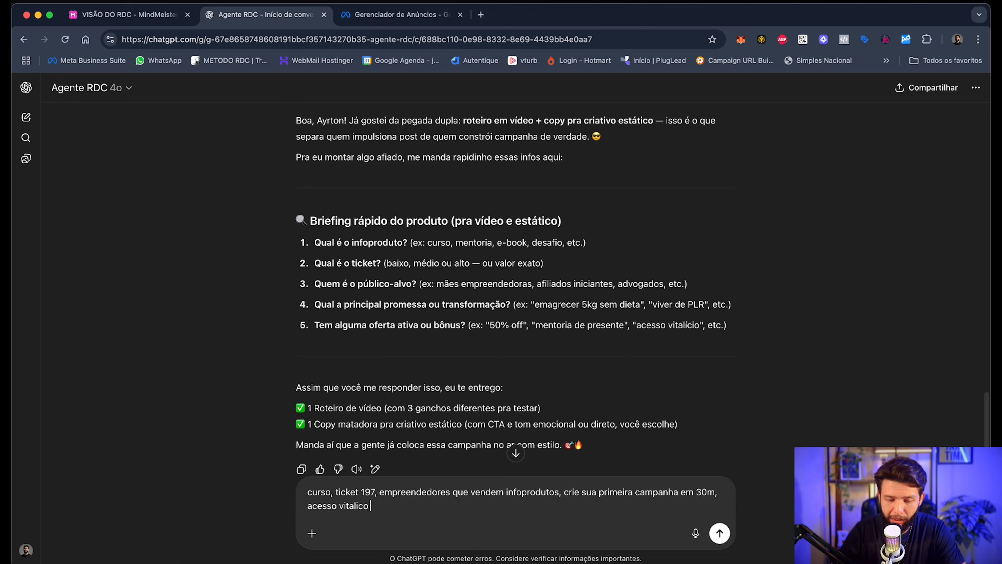
key("Return")
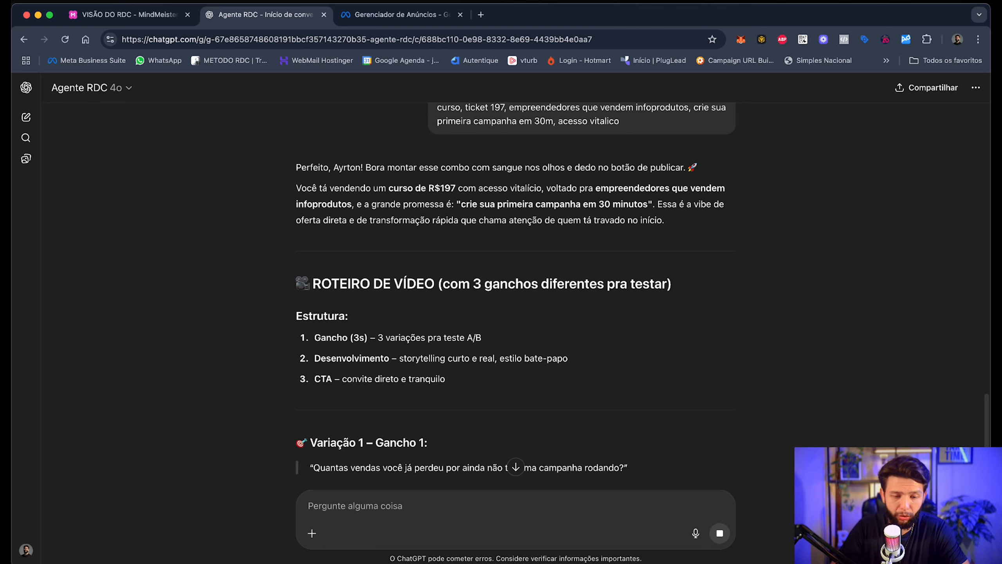
Step: Review the generated video script, covering its structure, the three hook variations and the development section
scroll(557, 377, "down", 1)
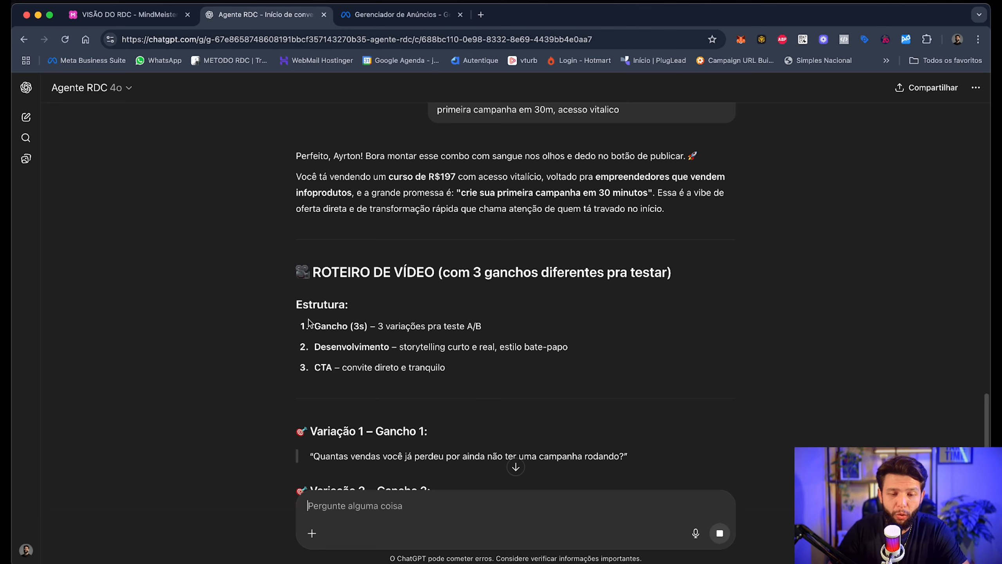
triple_click(435, 264)
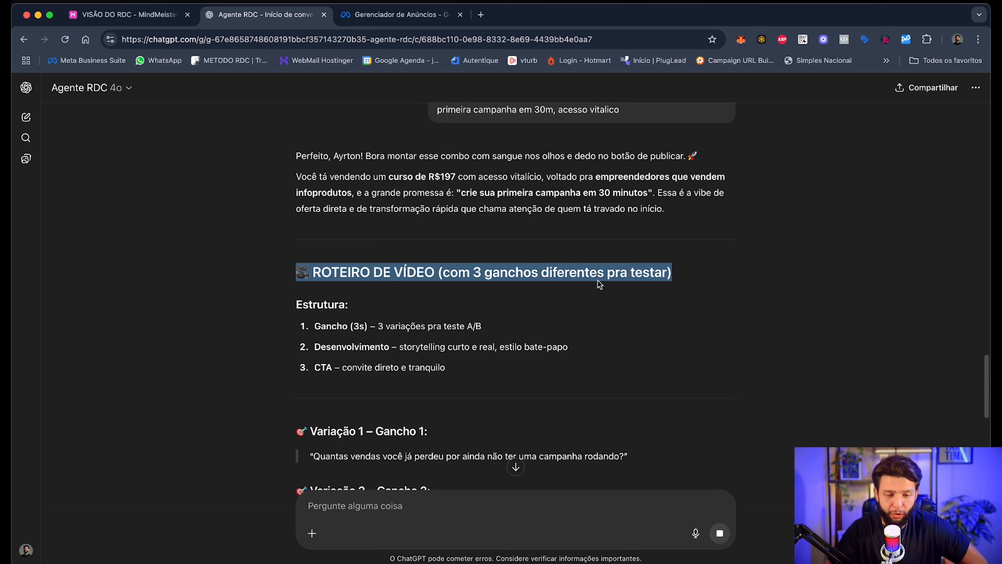
scroll(627, 284, "down", 5)
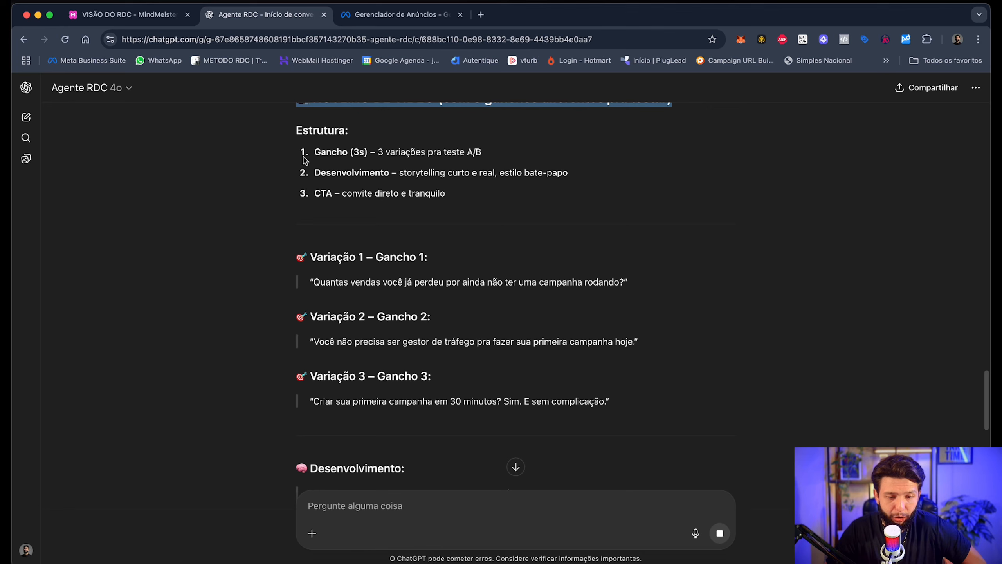
left_click_drag(315, 152, 481, 153)
left_click_drag(320, 172, 578, 199)
left_click_drag(321, 193, 474, 207)
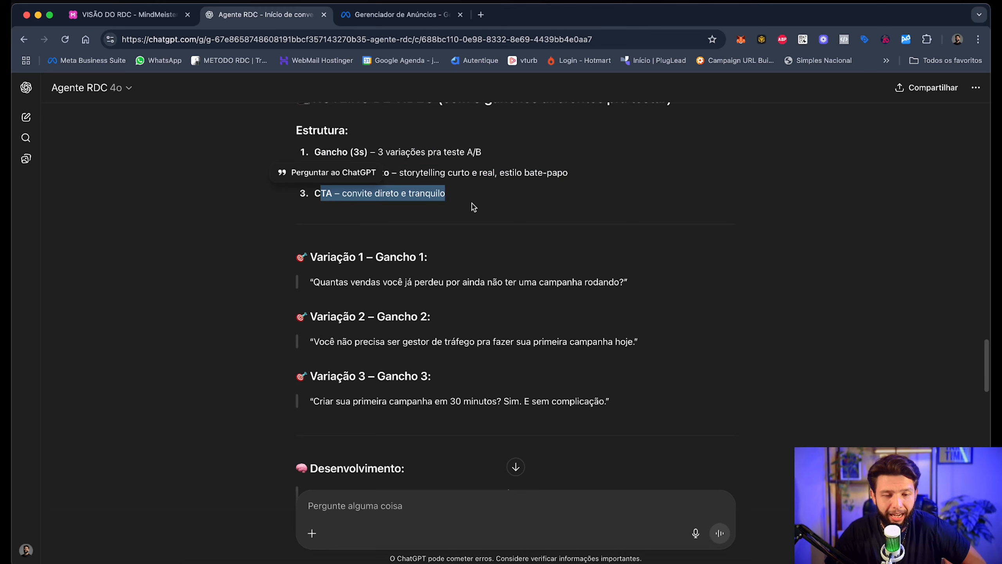
left_click(459, 262)
scroll(457, 268, "down", 4)
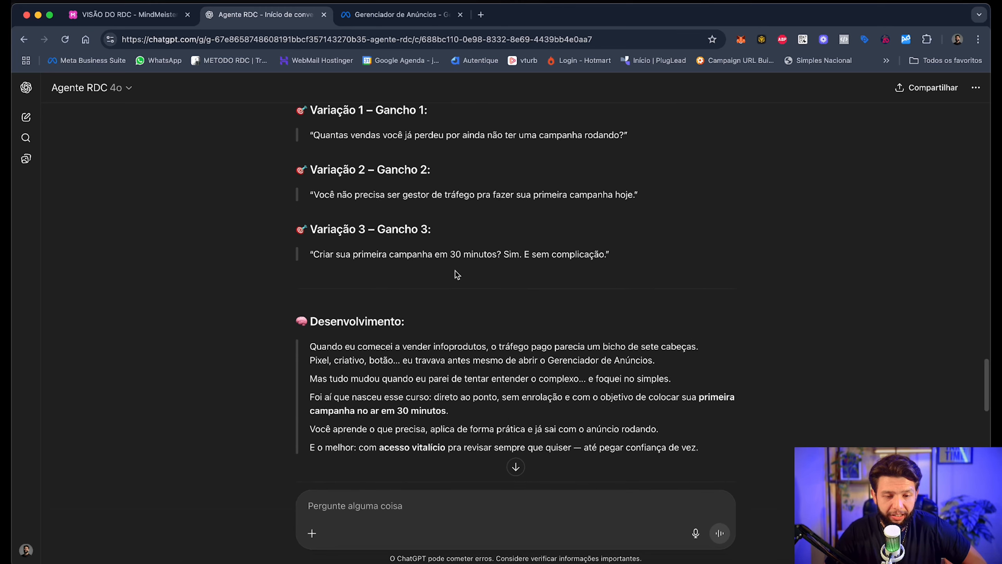
scroll(458, 274, "up", 3)
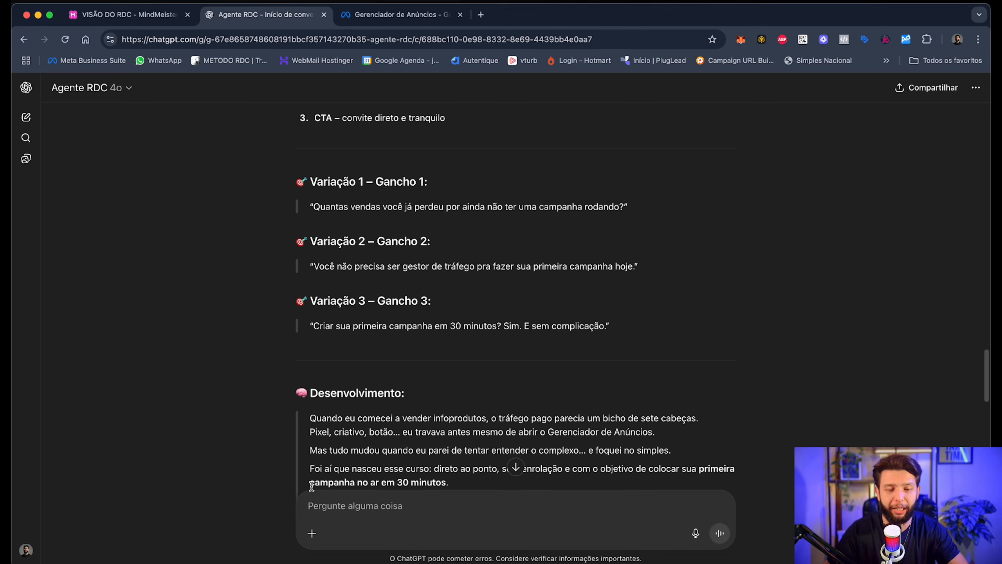
scroll(533, 292, "down", 7)
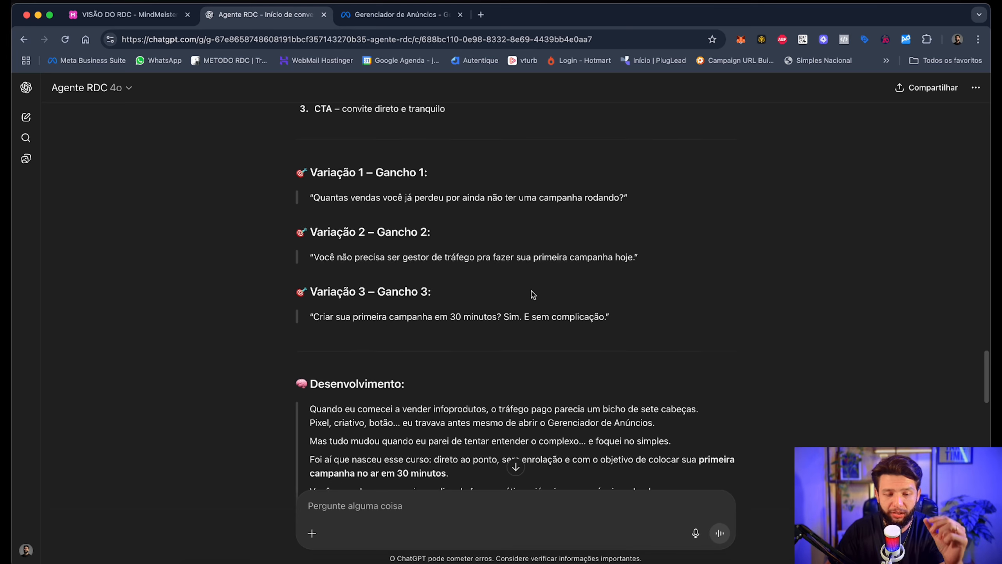
Step: Reread the video script's structure, three hook variations and development section, highlighting the hooks to compare them
scroll(463, 386, "up", 15)
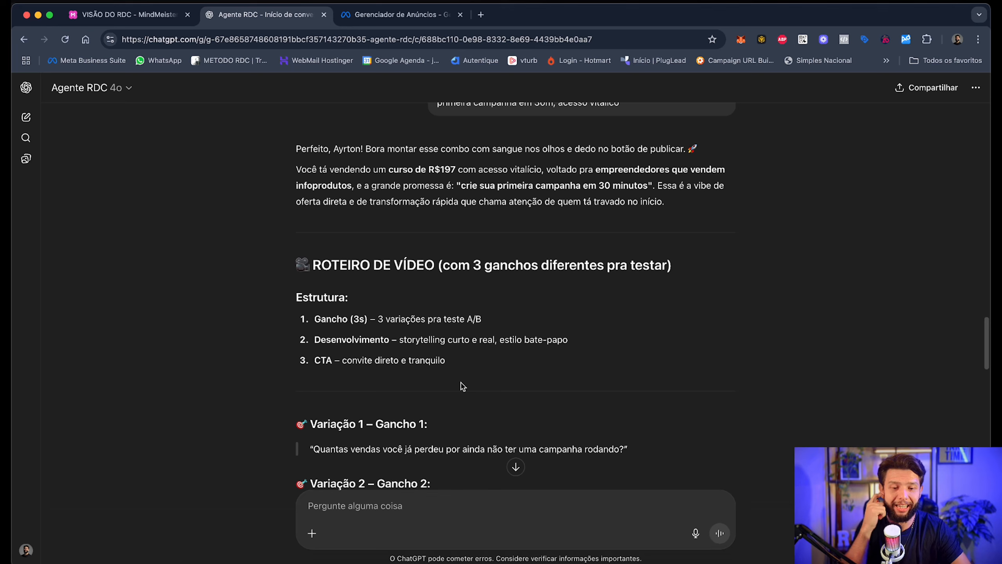
scroll(462, 386, "down", 8)
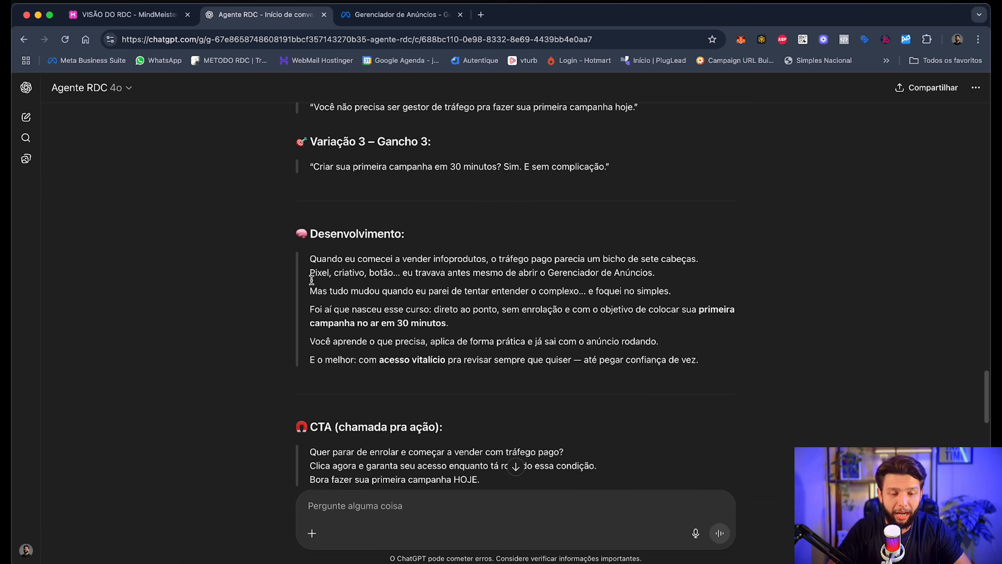
scroll(321, 197, "up", 1)
left_click_drag(310, 163, 716, 174)
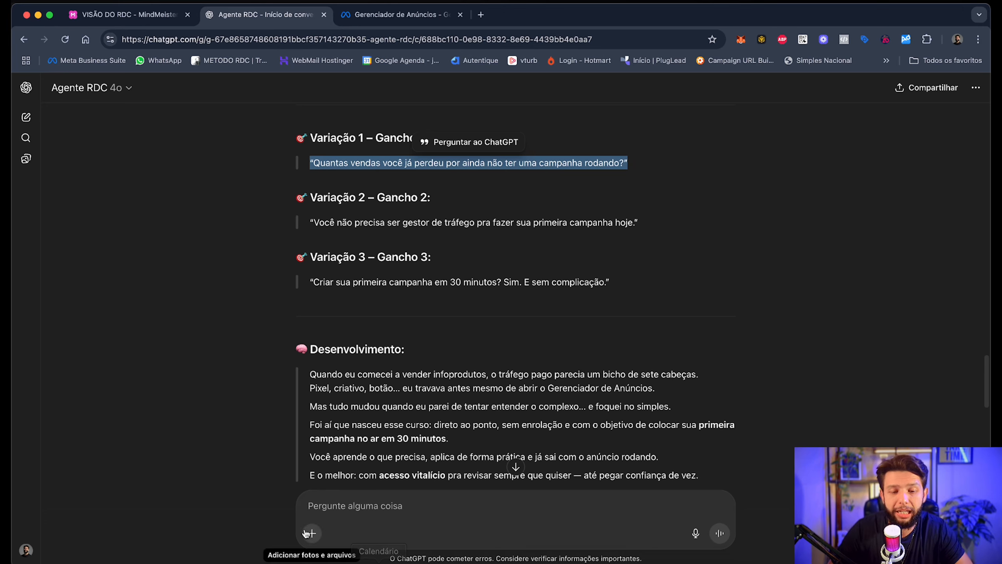
left_click_drag(307, 222, 674, 246)
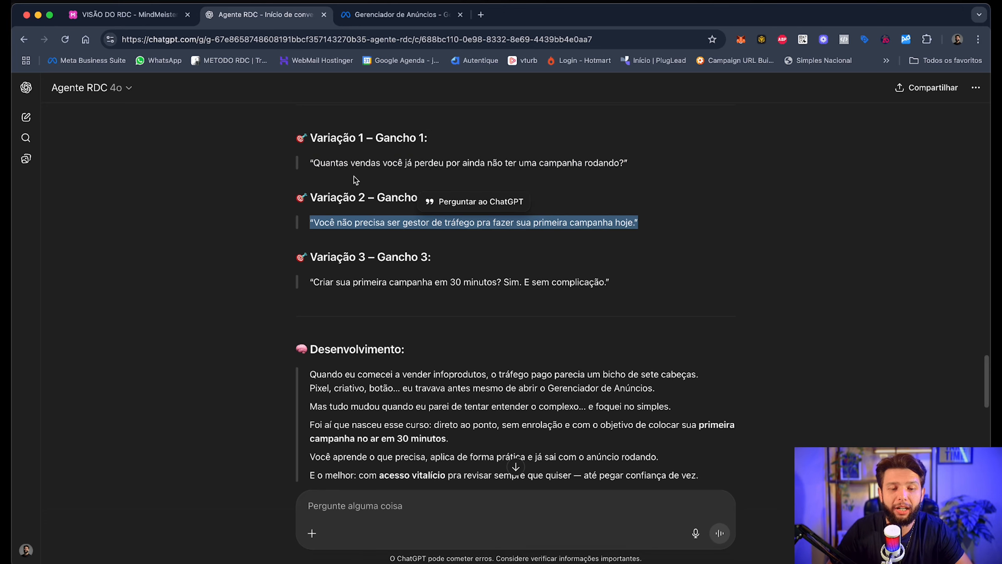
left_click_drag(293, 139, 611, 340)
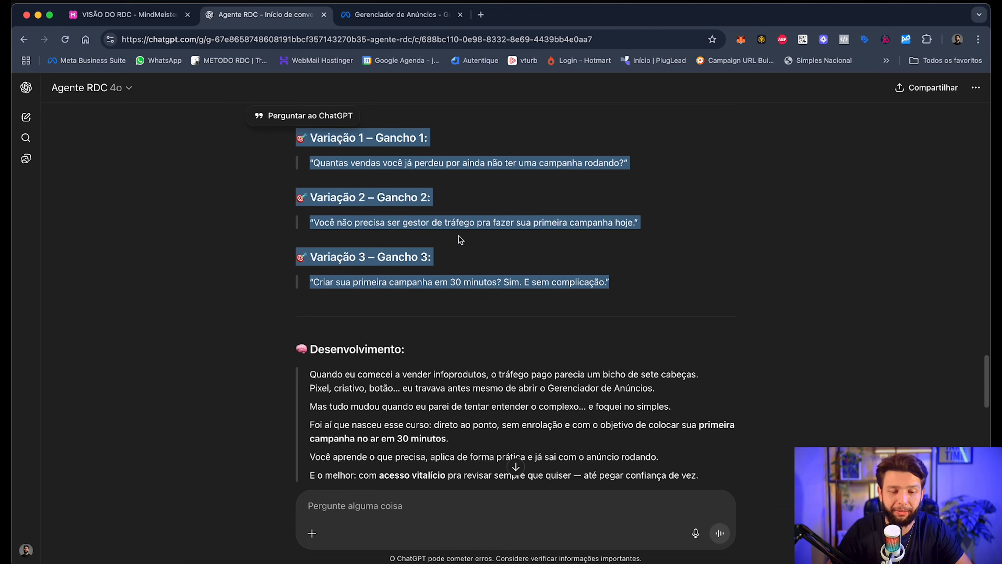
left_click(433, 276)
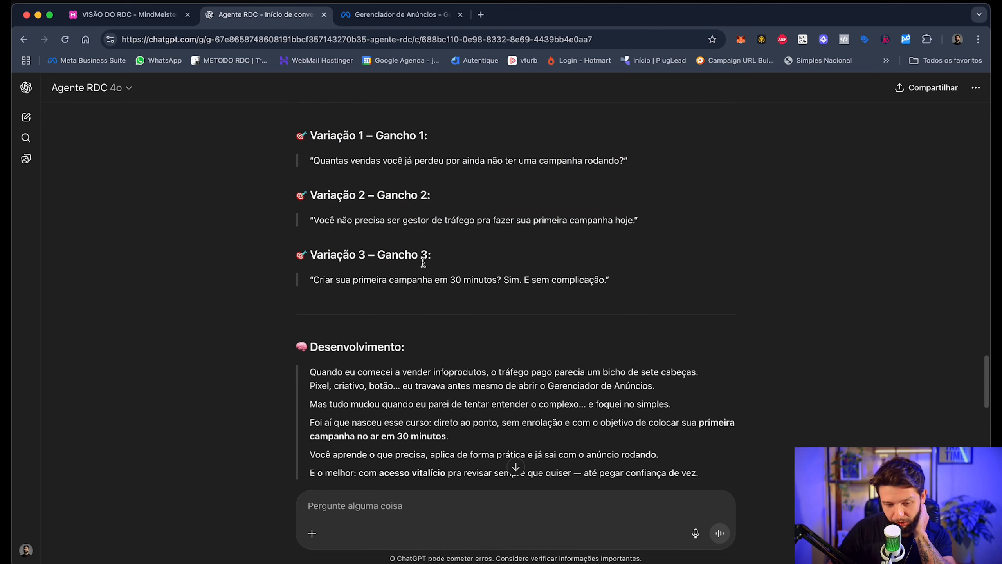
Step: Review the static ad copy, covering its format, main text, headline question and benefit list
scroll(425, 262, "down", 3)
scroll(453, 322, "down", 15)
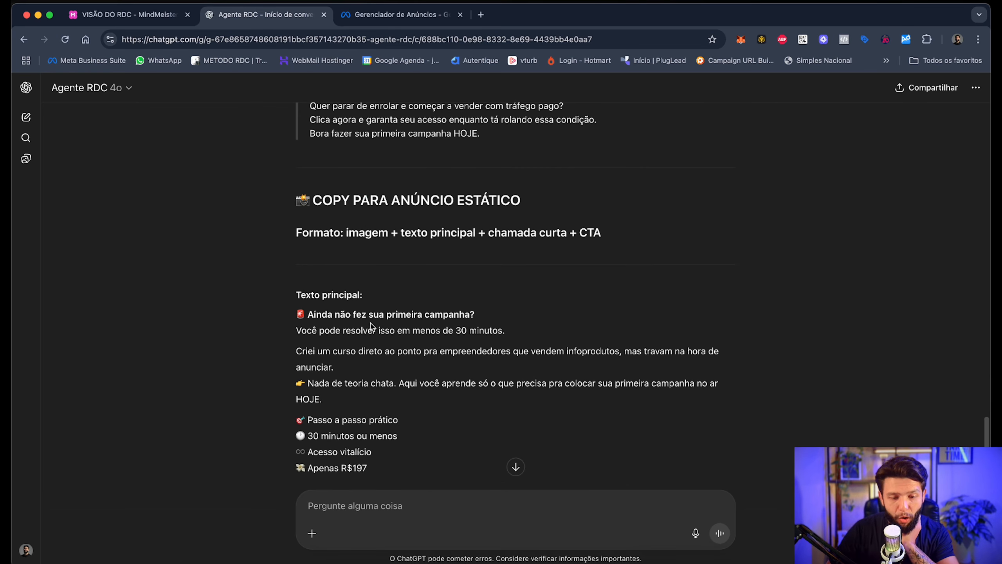
left_click_drag(309, 314, 398, 315)
left_click(318, 289)
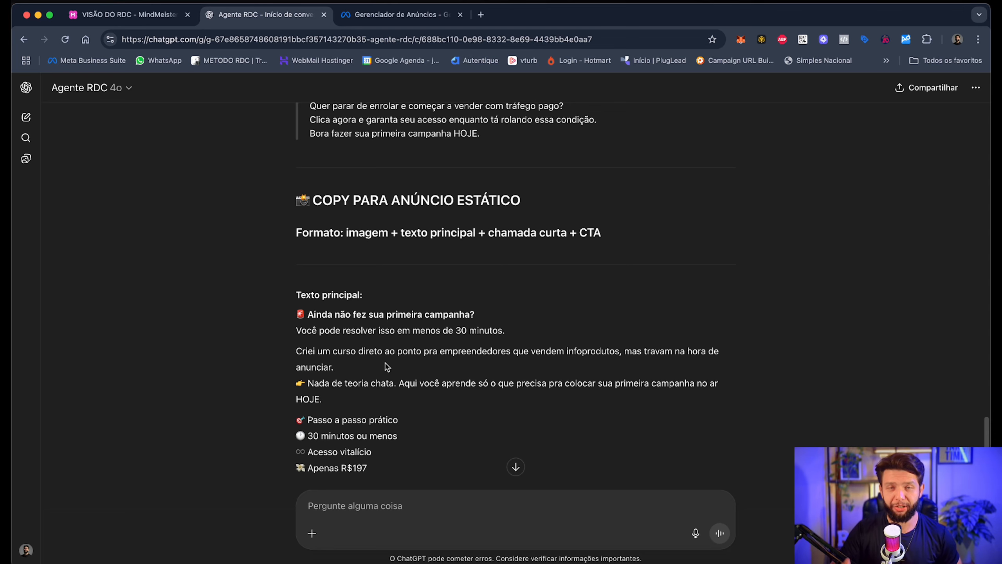
scroll(386, 366, "down", 1)
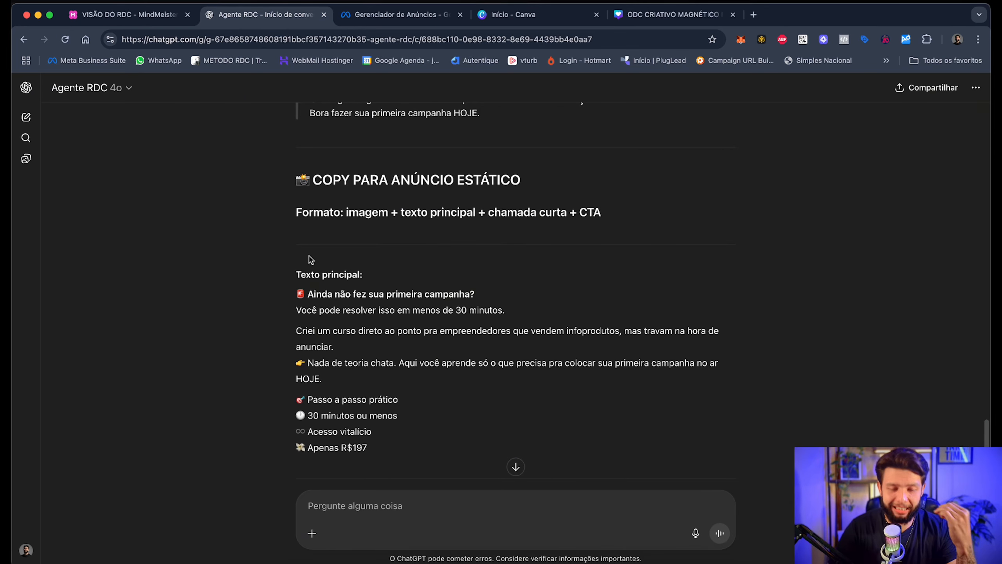
Step: Switch to the Canva design ODC CRIATIVO MAGNÉTICO FEED and replace the call-to-action under the image with "CRIE SUA PRIMEIRA CAMPANHA EM 30 MINUTOS."
left_click(671, 14)
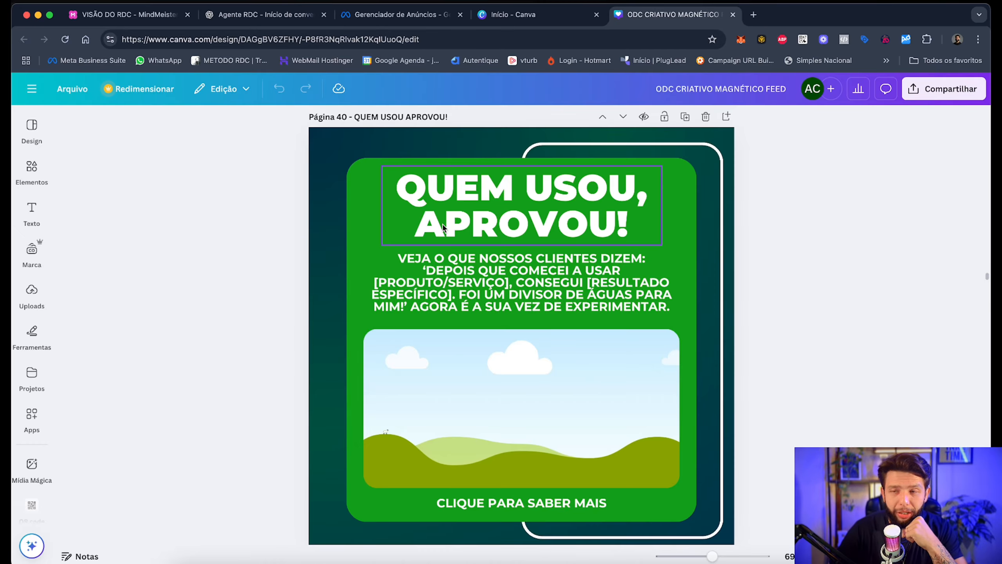
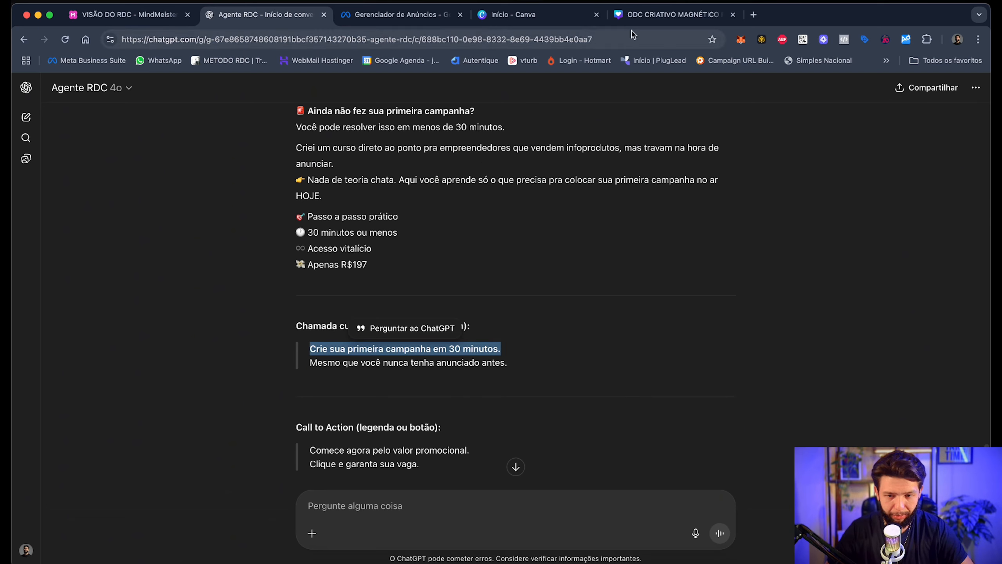
left_click(663, 16)
double_click(441, 504)
type("CRIE SUA PRIMEIRA CAMPANHA EM 30 MINUTOS.")
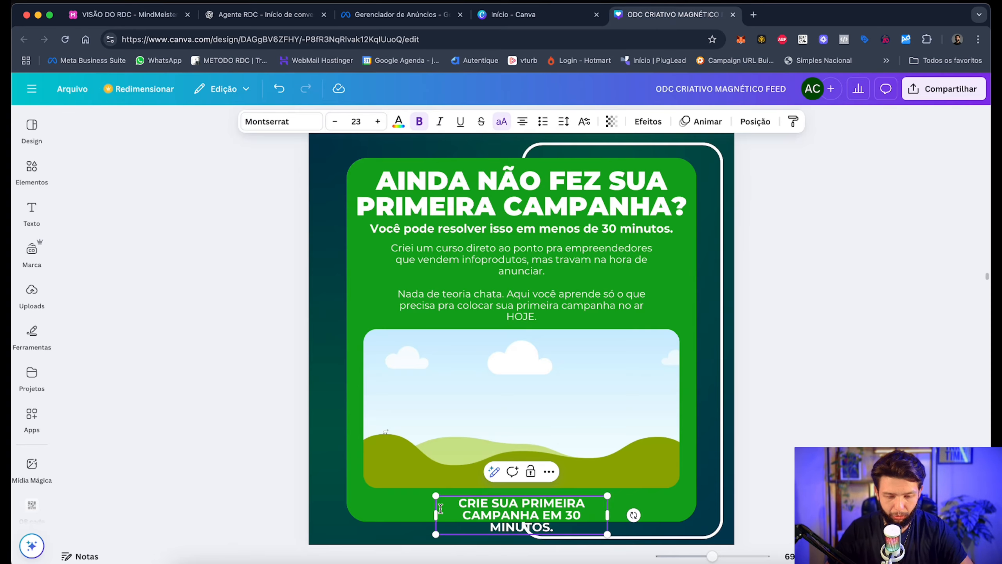
Step: Widen the call-to-action text box, reduce its font size to fit one line, and centre it in the space below the image
left_click_drag(434, 514, 359, 514)
mouse_move(402, 507)
left_mouse_down()
mouse_move(398, 499)
mouse_move(402, 509)
left_mouse_up()
left_click(333, 122)
left_click(333, 123)
left_click(334, 122)
left_click(333, 123)
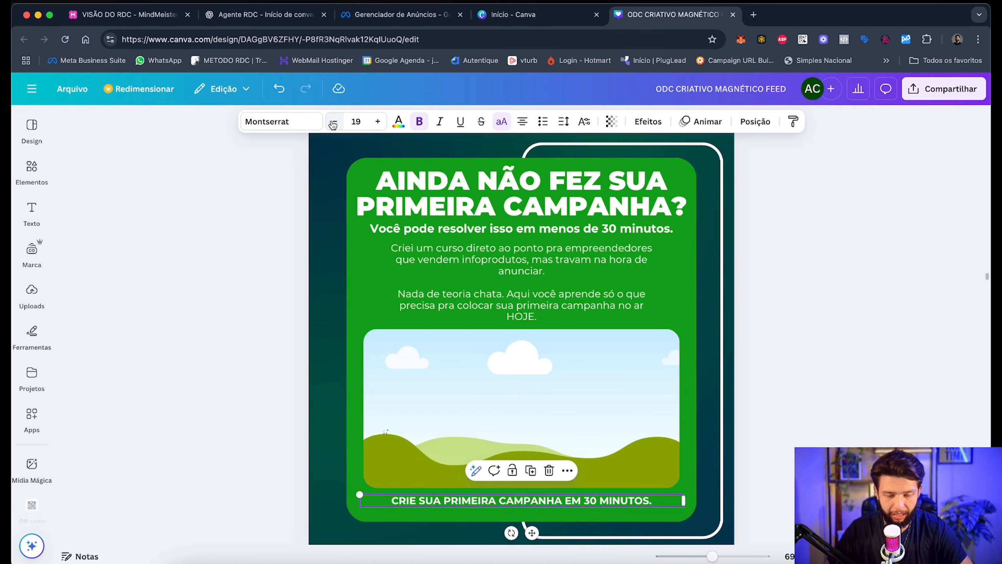
left_click(334, 123)
left_click_drag(572, 500, 573, 504)
Step: Paste the neon megaphone picture into the card's image frame and shift its crop upward to show the whole laptop
left_click(507, 387)
key("super+v")
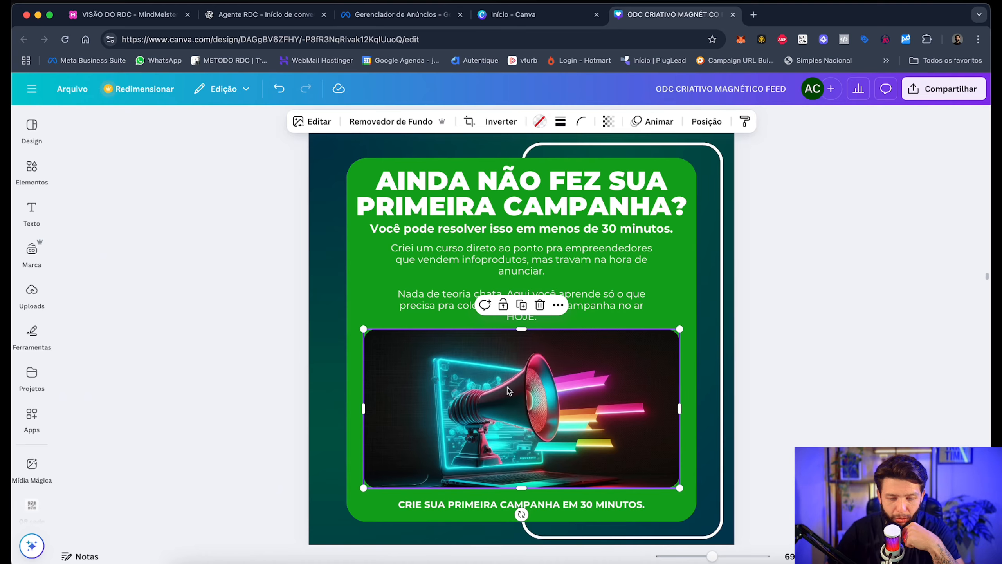
double_click(508, 389)
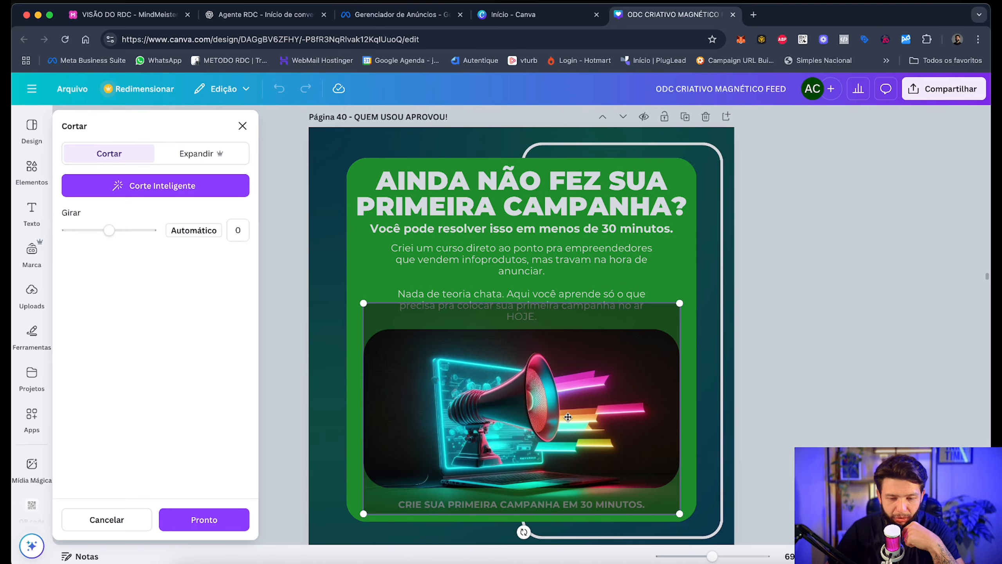
left_click_drag(568, 417, 538, 384)
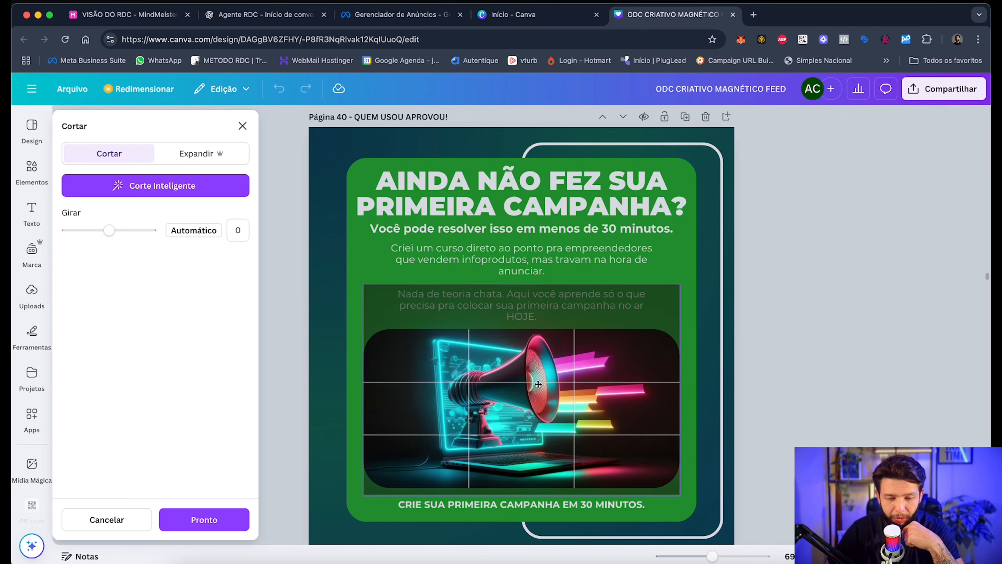
left_click(693, 244)
left_click(699, 241)
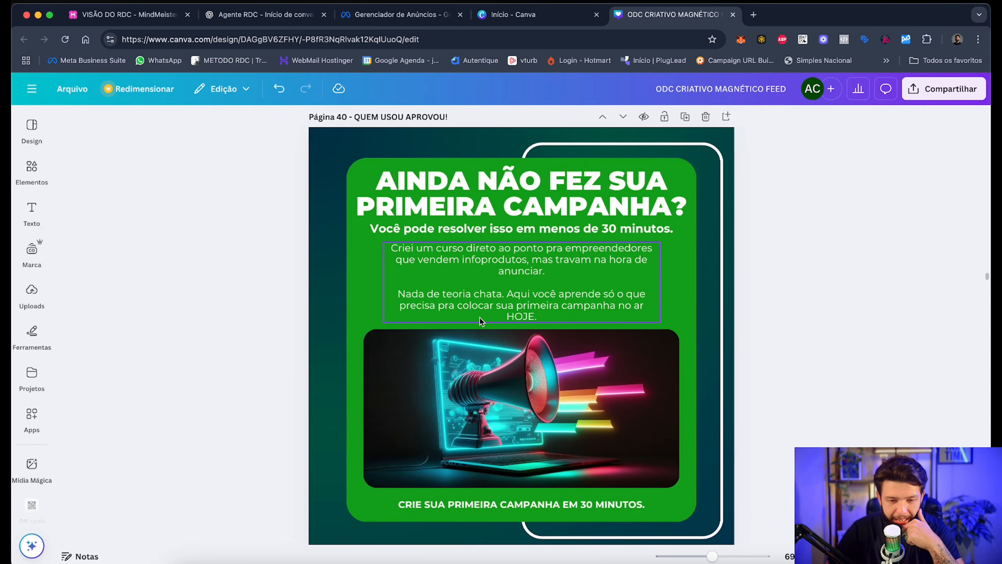
Step: Set the page background to the dark blue document colour #0e1b34
left_click(485, 134)
left_click(467, 121)
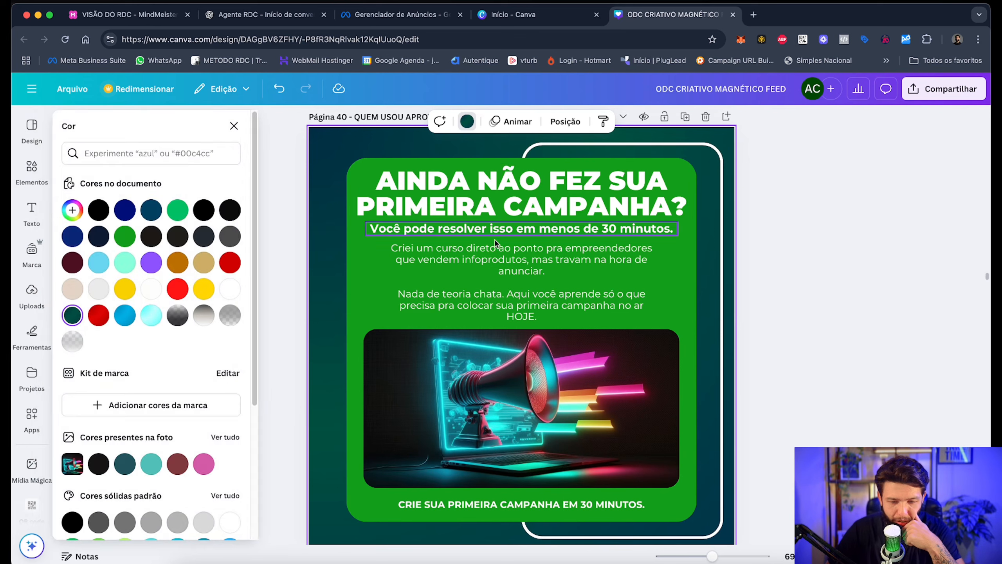
left_click(102, 238)
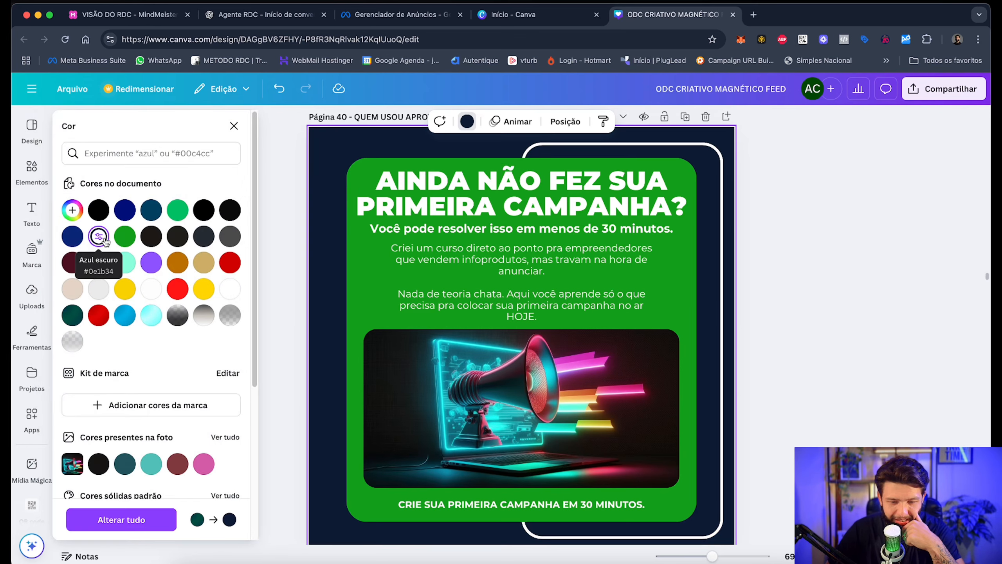
Step: Recolour the green card behind the texts with the custom solid blue #0879D6
left_click(383, 160)
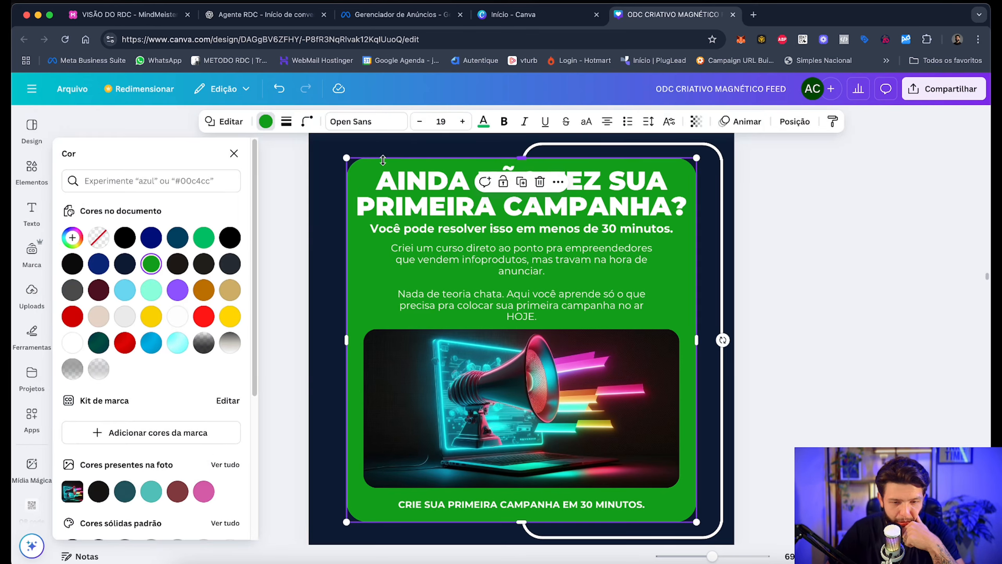
left_click(99, 264)
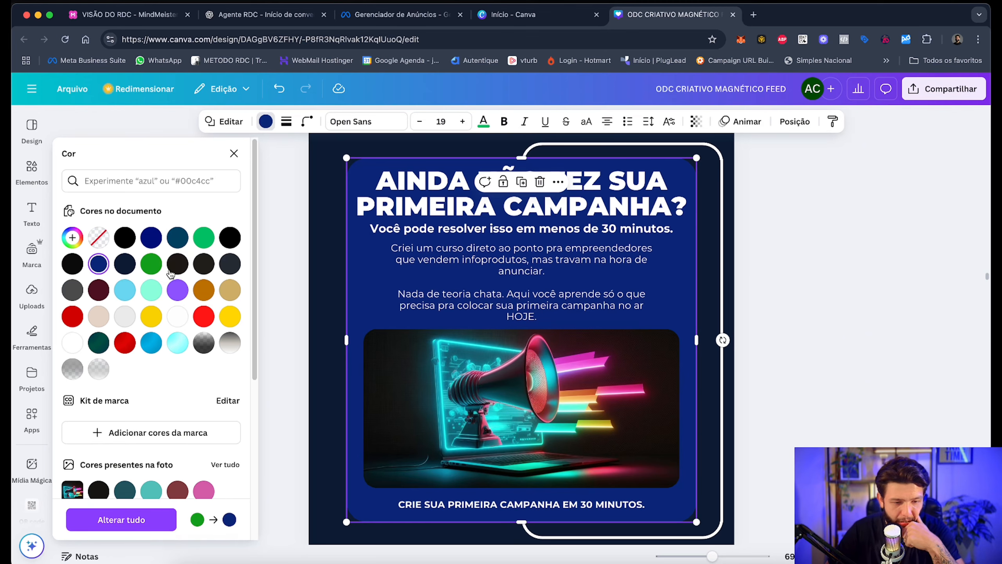
left_click(151, 343)
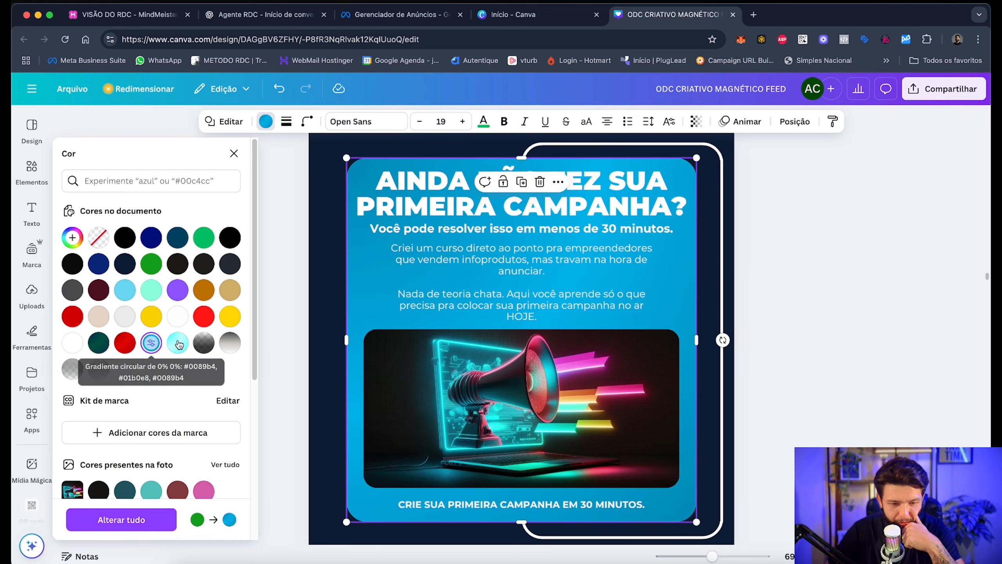
left_click(72, 237)
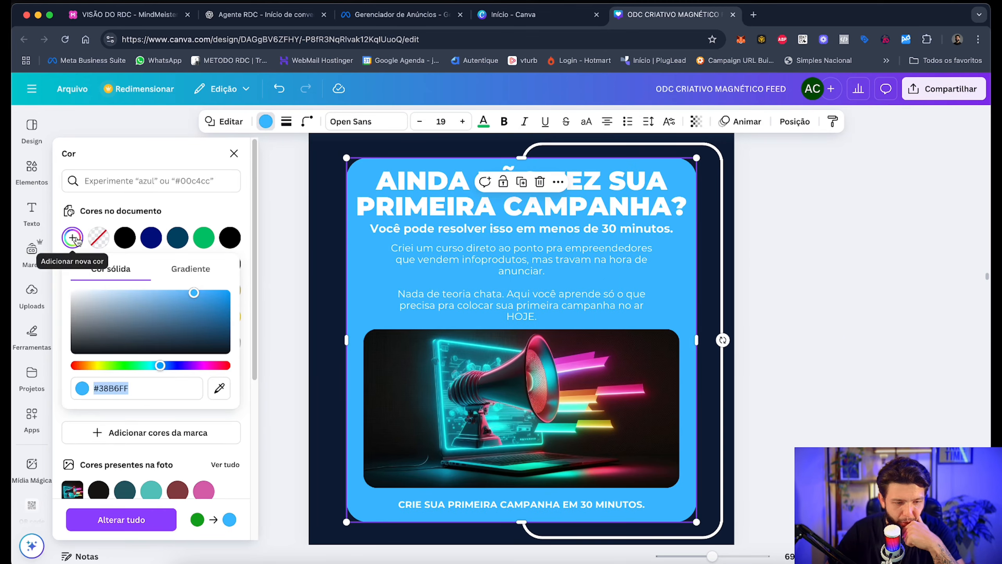
left_click(159, 368)
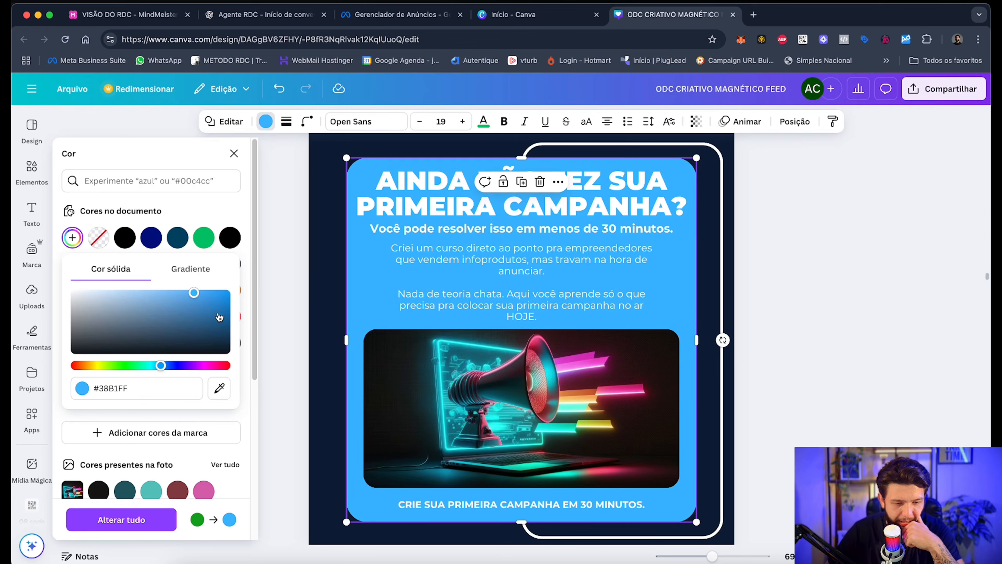
left_click(227, 293)
left_click(222, 302)
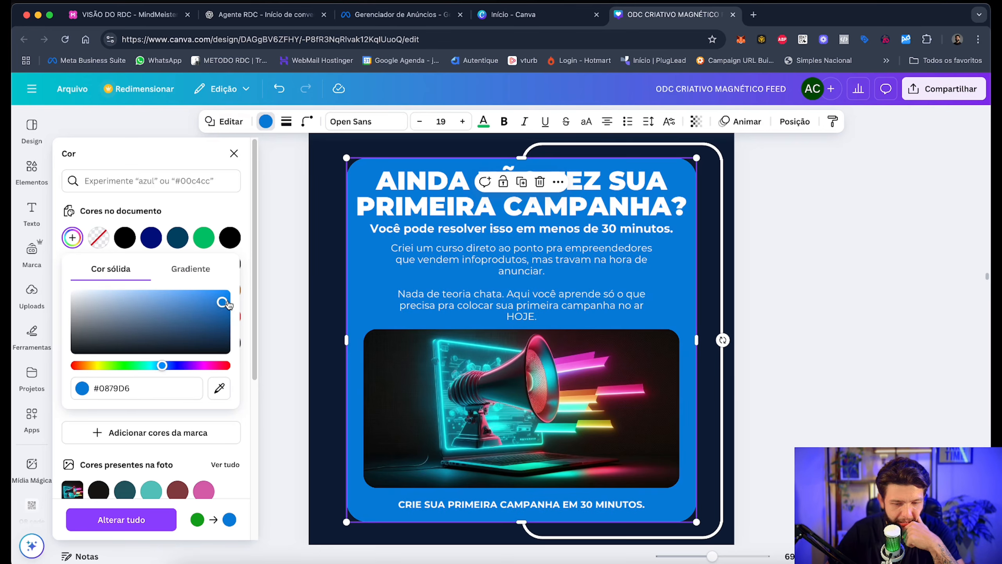
key("Escape")
Step: Change the stroke colour of the white rounded outline behind the card to the light turquoise gradient
left_click(720, 220)
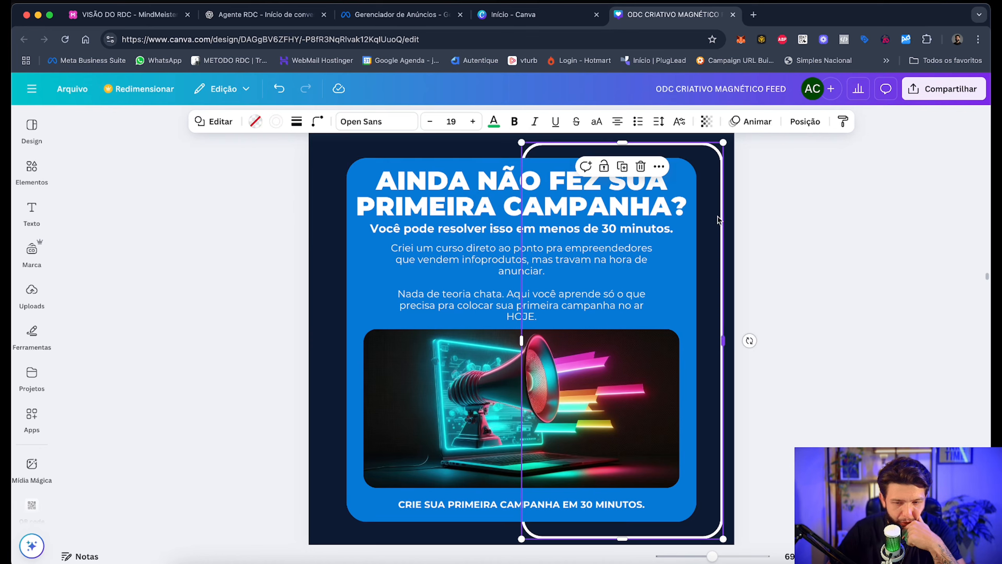
left_click(279, 122)
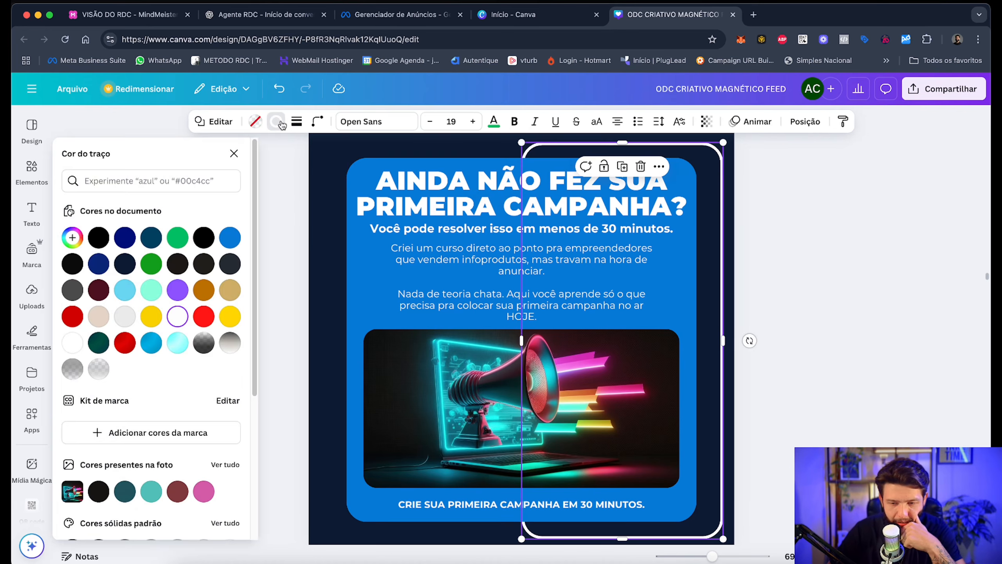
left_click(281, 123)
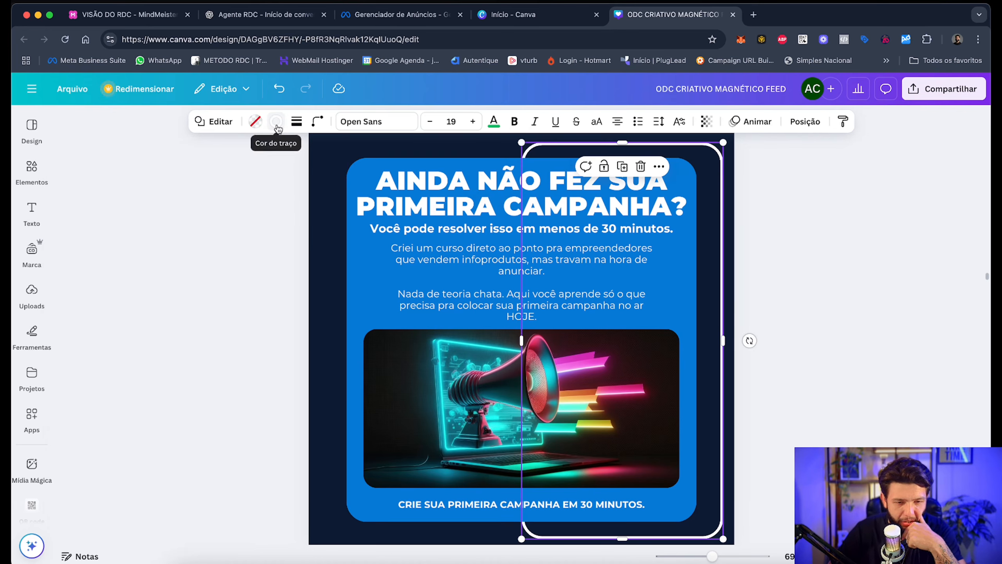
left_click(278, 125)
left_click(150, 297)
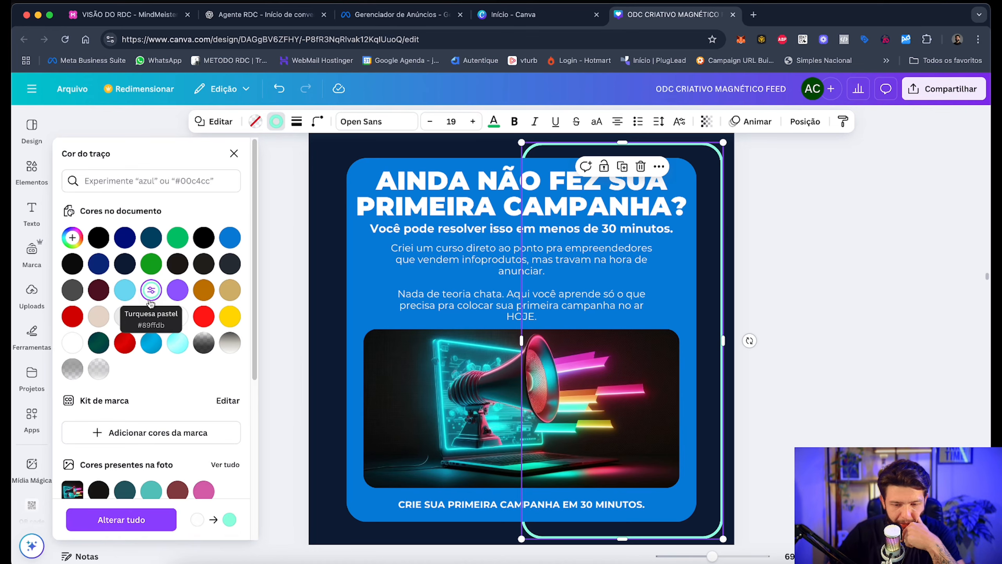
left_click(767, 344)
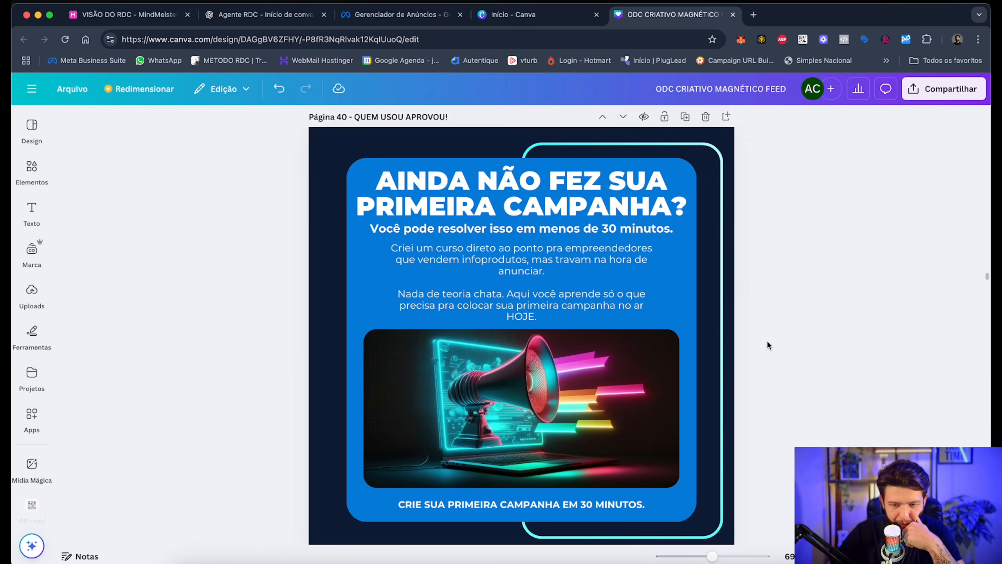
Step: Shorten the turquoise outline vertically at both ends so it extends evenly above and below the blue card
left_click(701, 143)
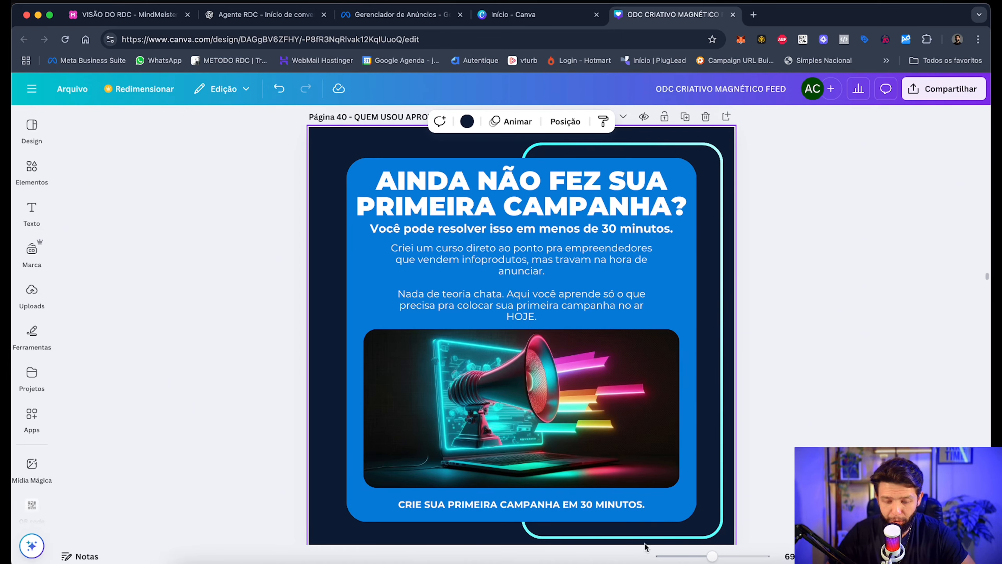
left_click(714, 338)
left_click_drag(714, 340, 716, 338)
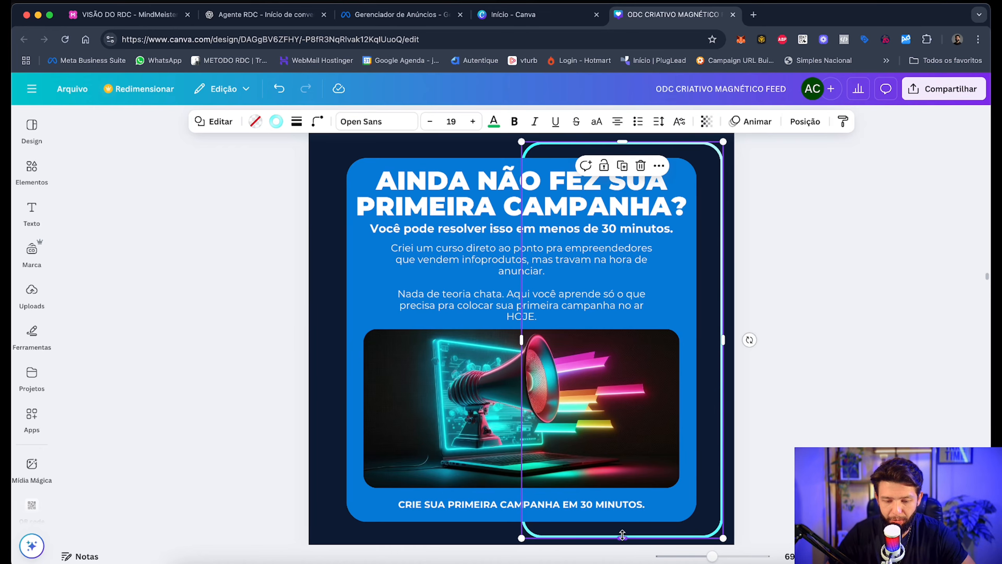
left_click_drag(621, 534, 622, 527)
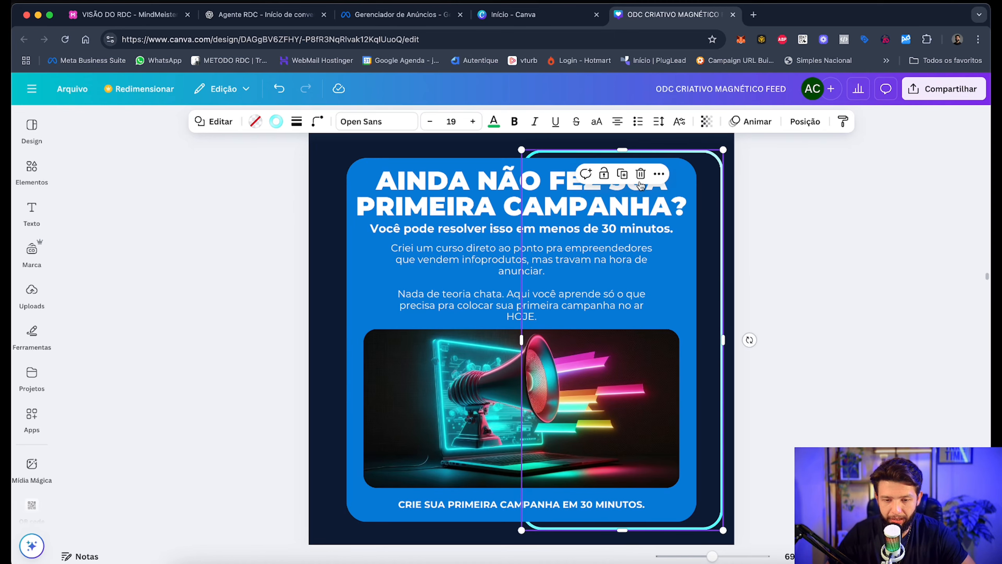
mouse_move(622, 152)
left_mouse_down()
mouse_move(622, 270)
mouse_move(623, 83)
mouse_move(621, 148)
left_mouse_up()
left_click(366, 165)
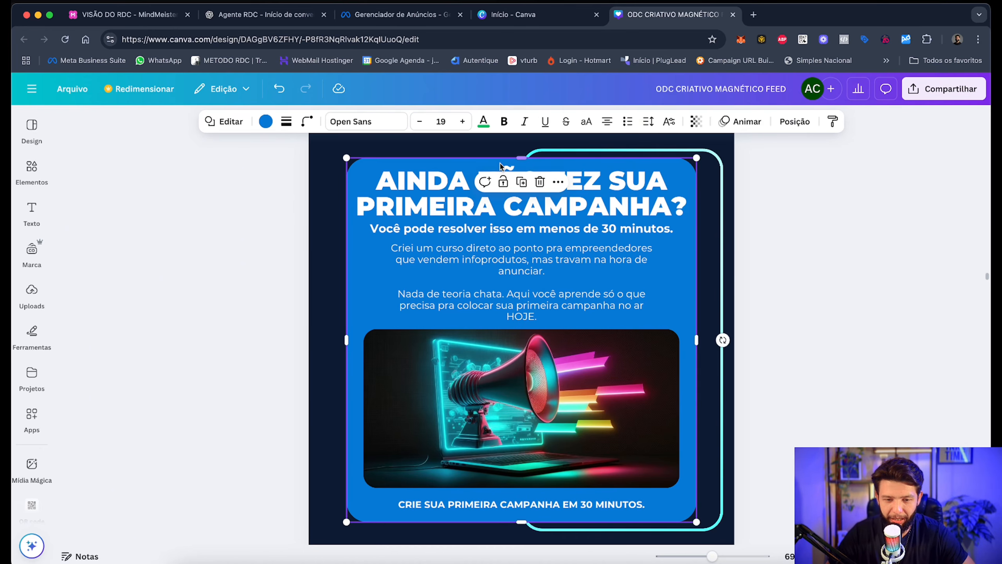
left_click_drag(495, 165, 494, 163)
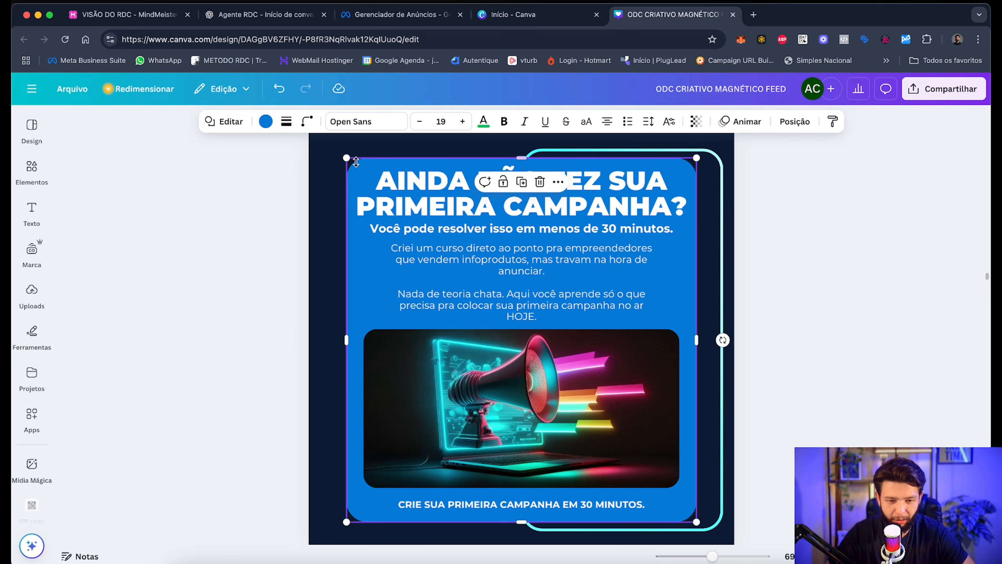
Step: Shrink the blue card slightly at its corner, keeping it inside the turquoise outline's height
left_click_drag(345, 156, 347, 156)
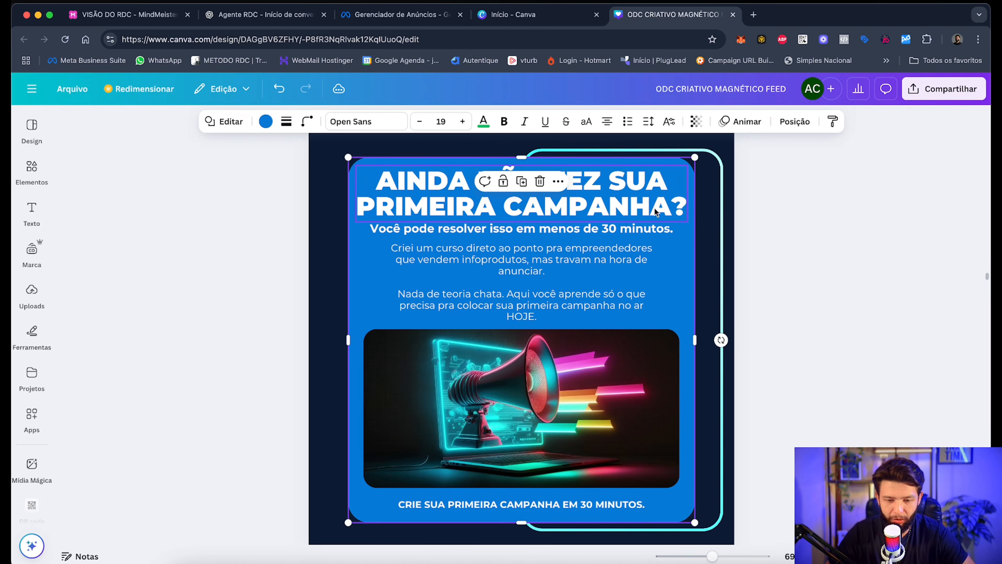
left_click(935, 257)
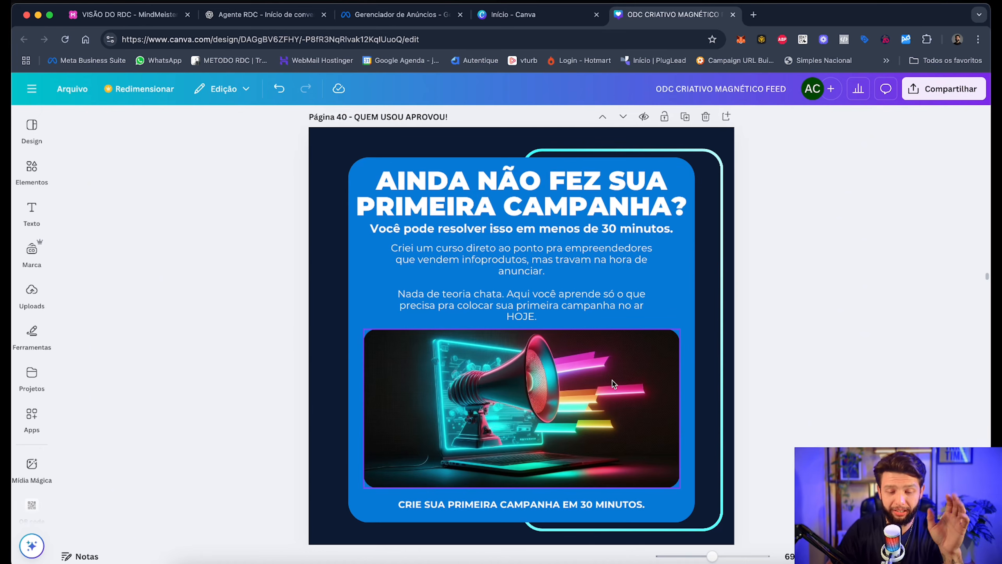
Step: Recolour the headline "AINDA NÃO FEZ SUA PRIMEIRA CAMPANHA?" with the lime green #c1ff72
left_click(545, 183)
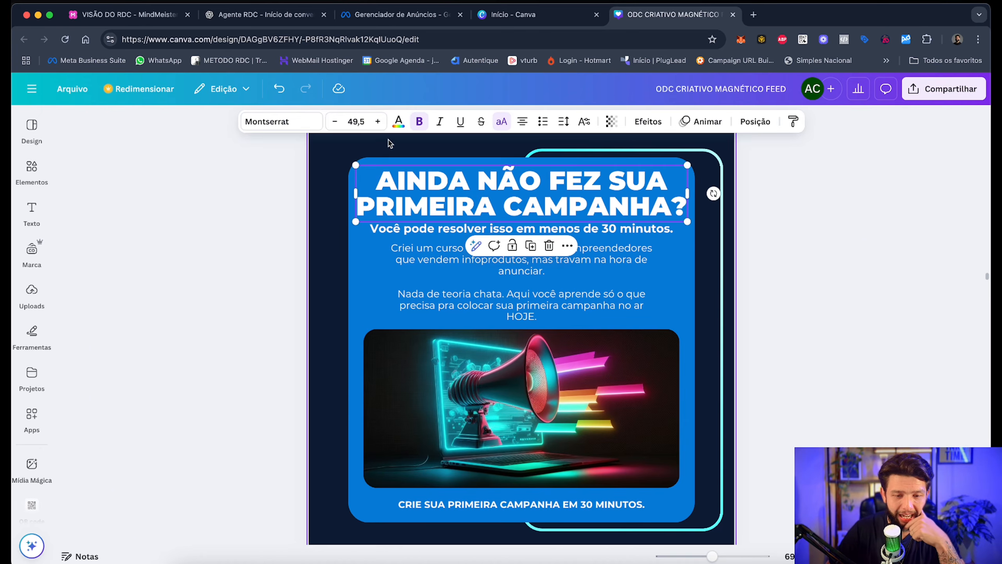
left_click(398, 121)
left_click(151, 317)
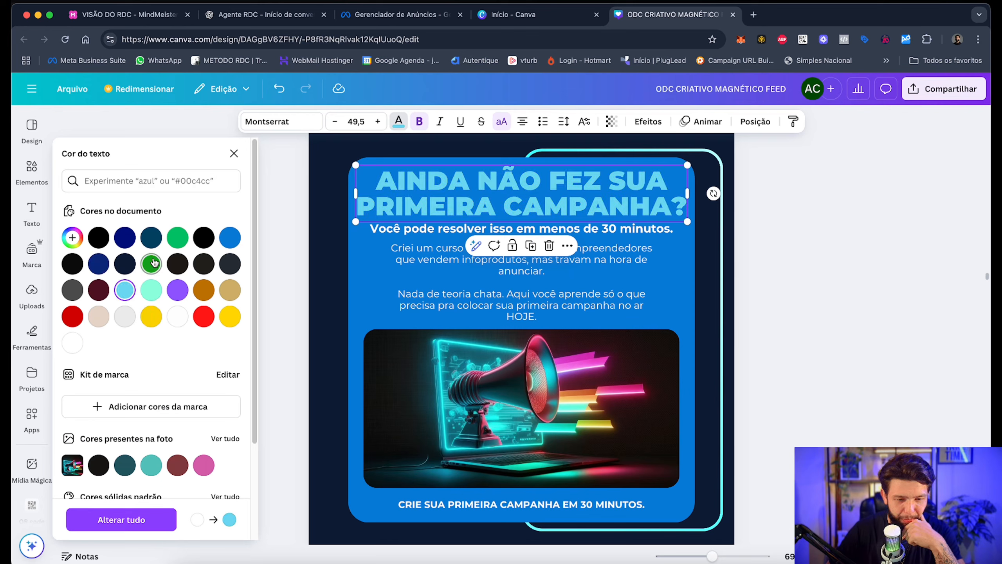
left_click(170, 243)
scroll(140, 295, "down", 5)
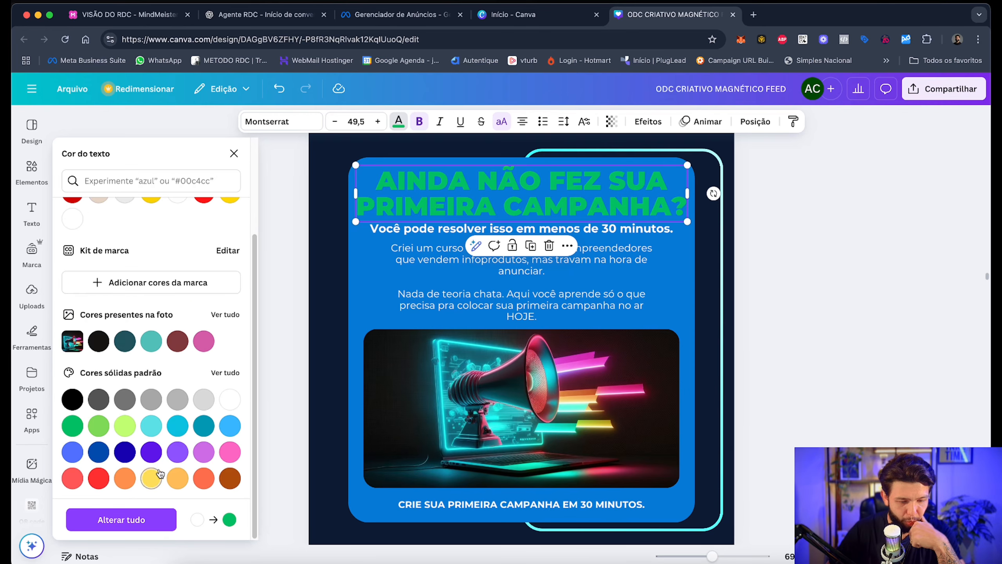
left_click(124, 425)
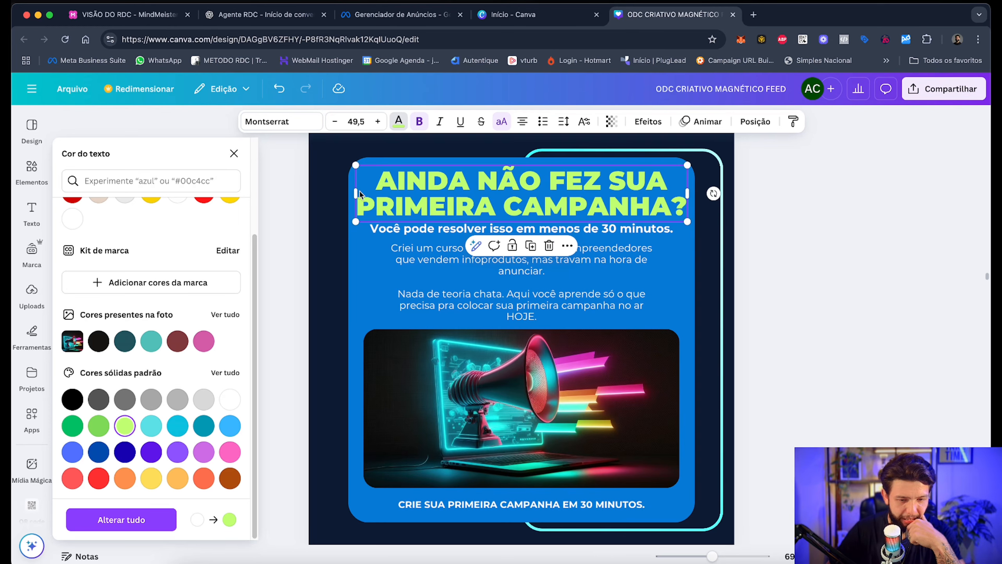
Step: Try light grey and blue text colours on the subtitle below the headline and return it to white
left_click(461, 233)
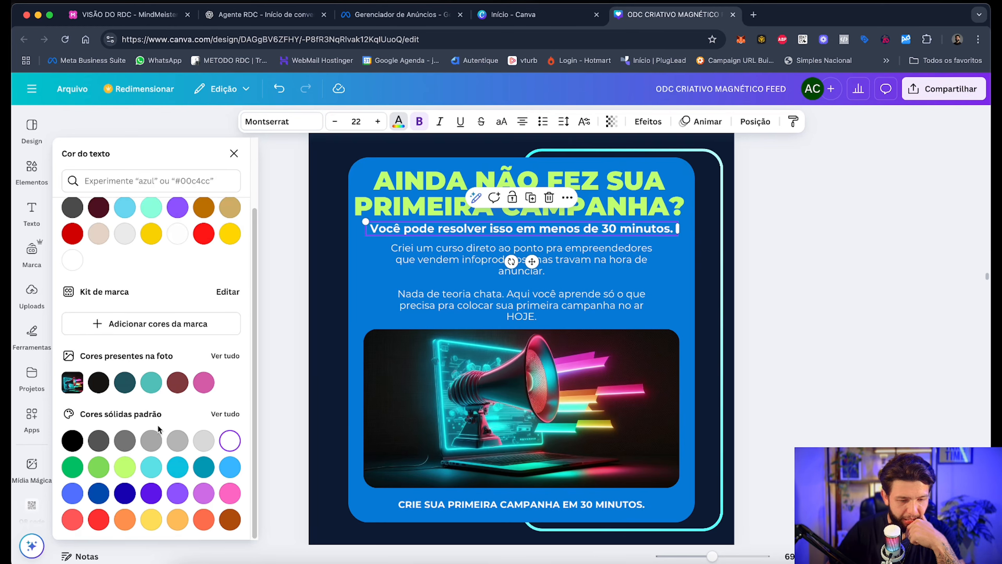
left_click(151, 467)
left_click(204, 440)
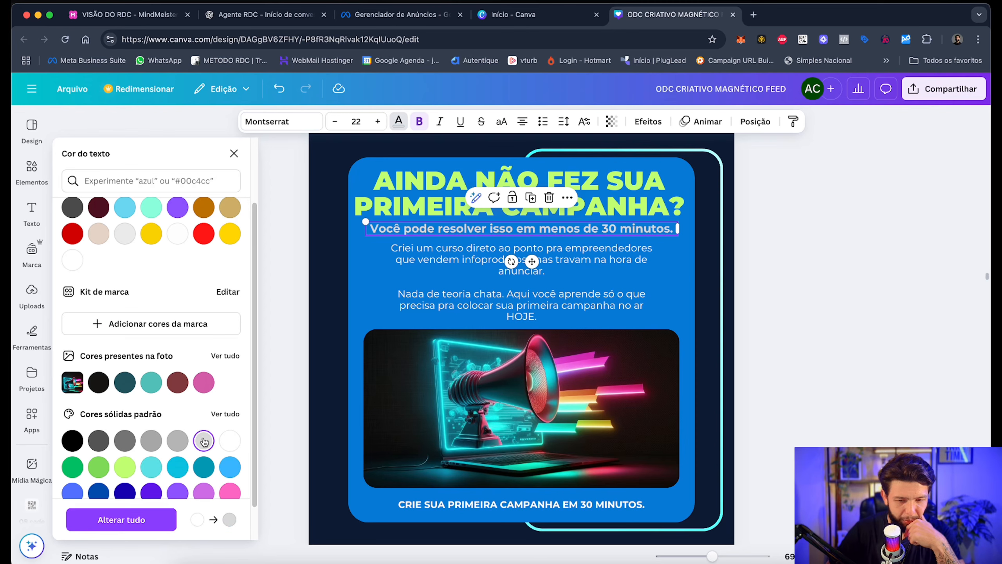
scroll(185, 304, "up", 2)
left_click(230, 237)
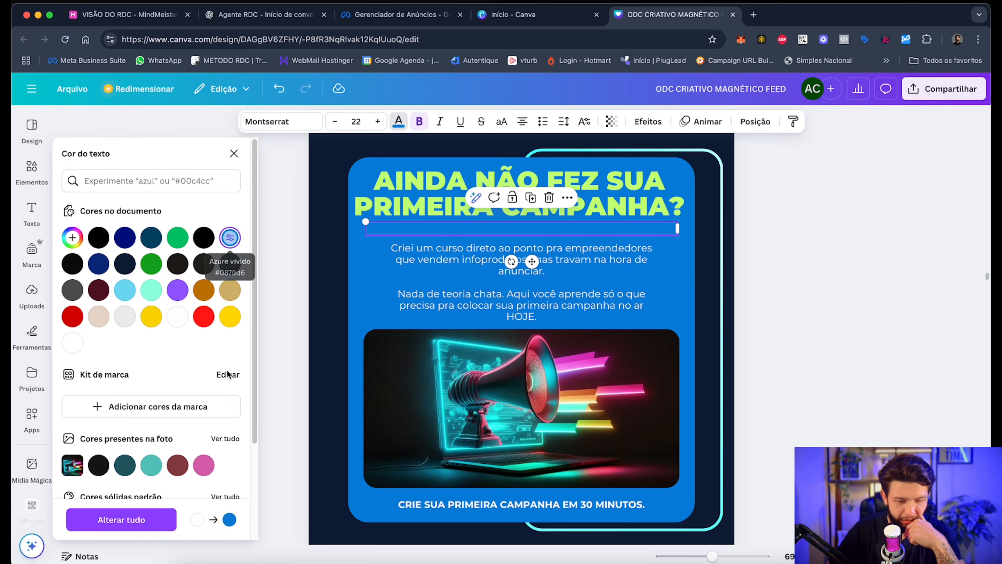
scroll(201, 411, "down", 3)
scroll(183, 316, "up", 3)
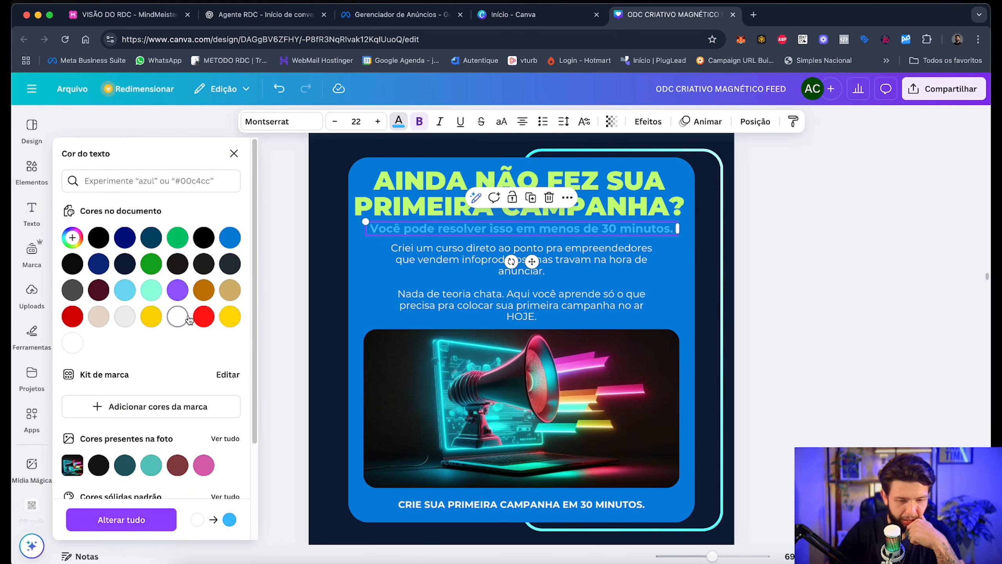
left_click(178, 316)
Step: Recolour the body paragraphs above the image with a custom very light blue
left_click(463, 262)
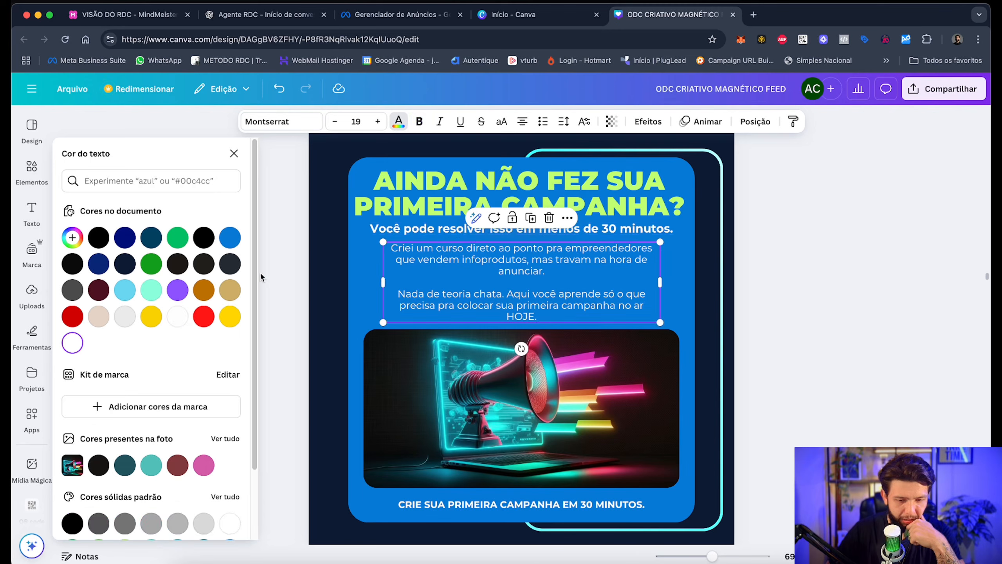
left_click(72, 230)
left_click(168, 337)
left_click_drag(215, 282, 228, 265)
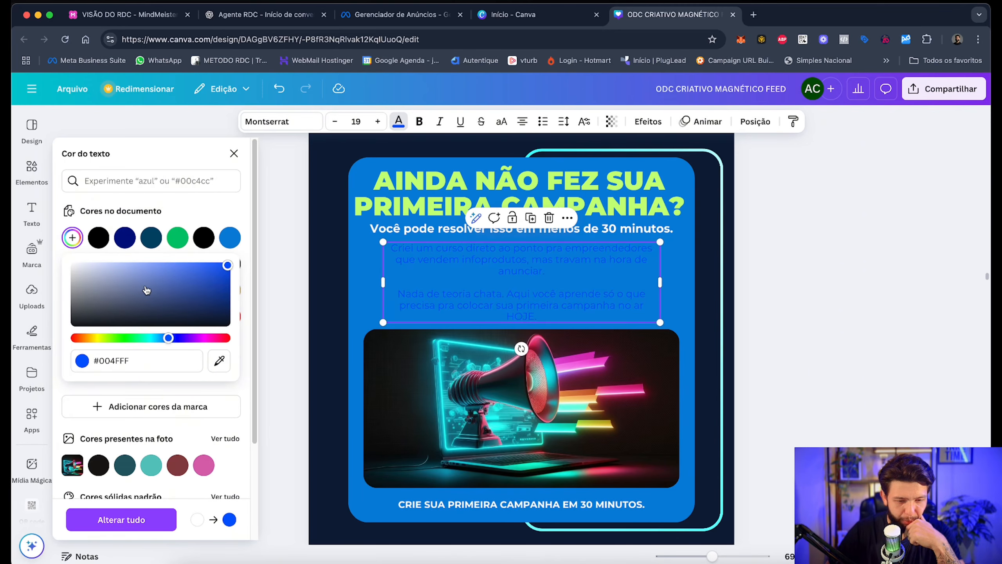
left_click(107, 263)
left_click(856, 297)
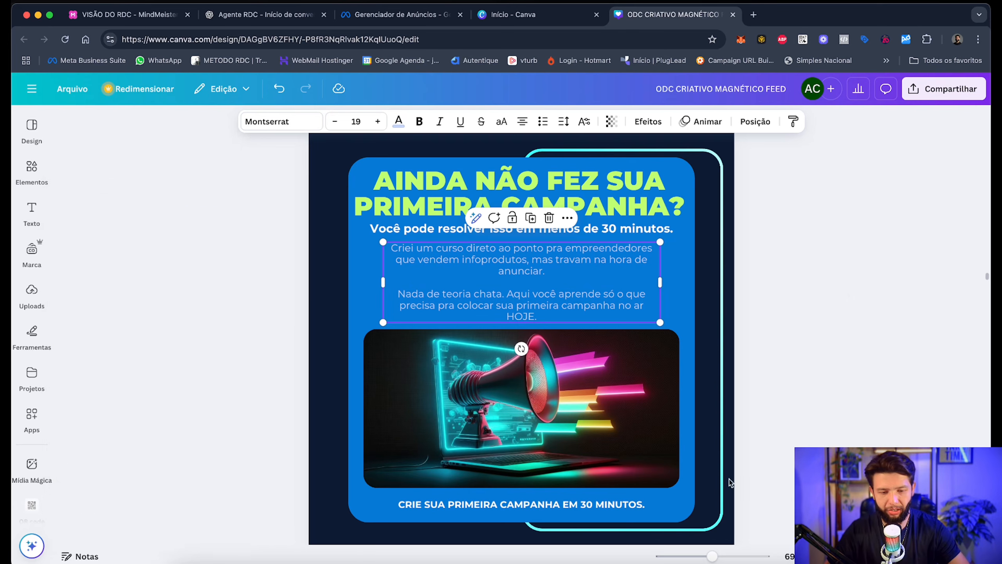
Step: Recolour the call-to-action line below the image with the document's lime green #c1ff72
left_click(556, 509)
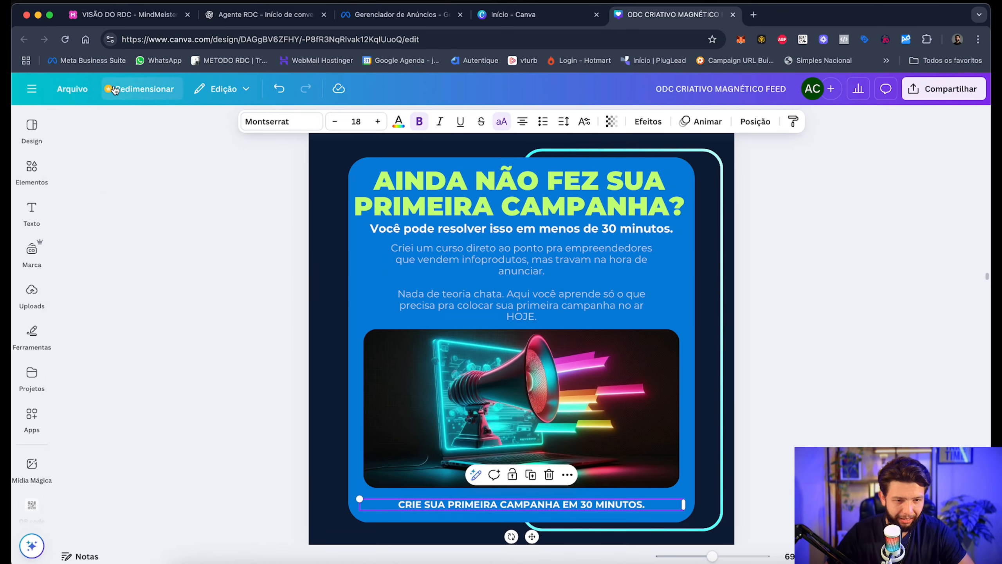
left_click(399, 121)
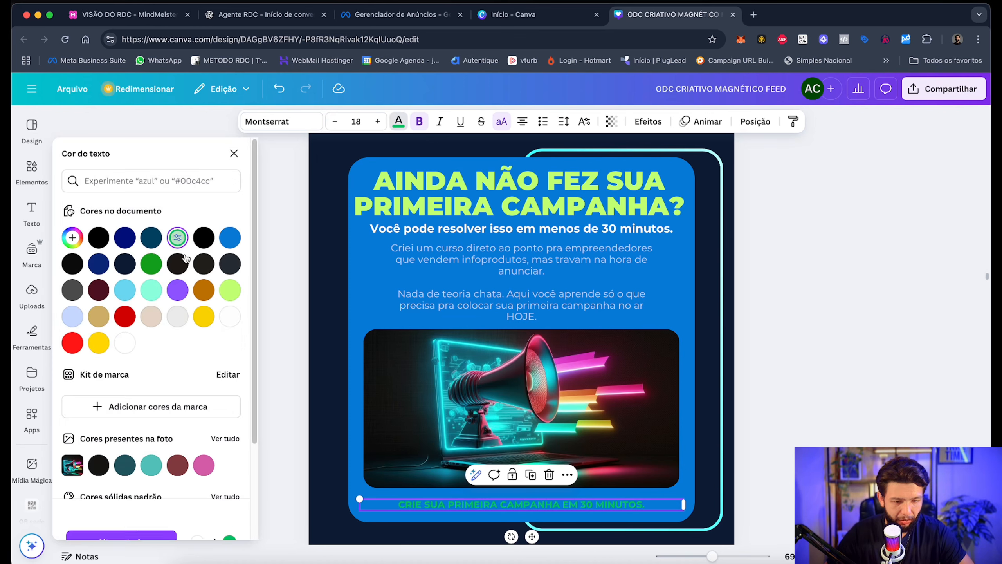
left_click(230, 290)
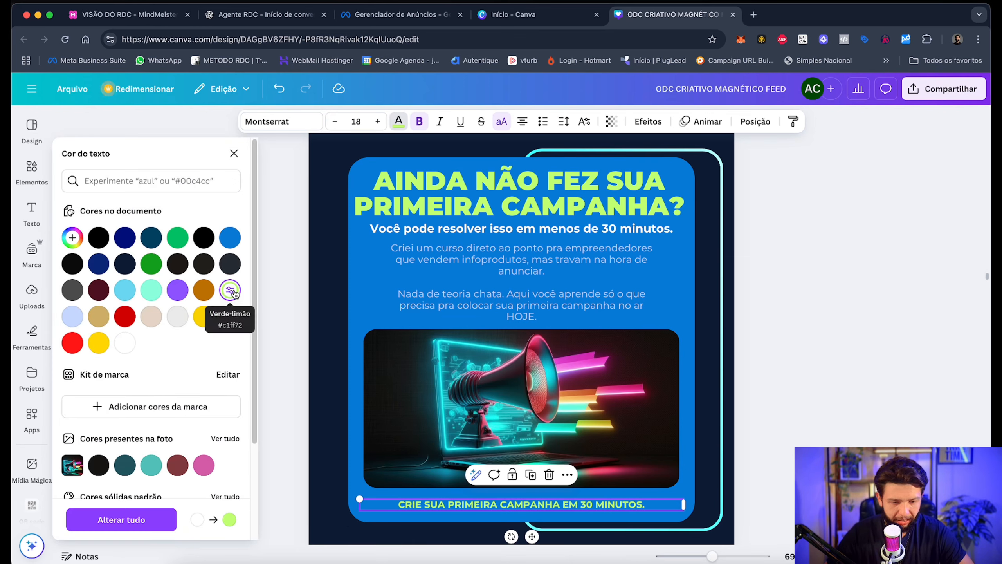
left_click(408, 184)
key("Escape")
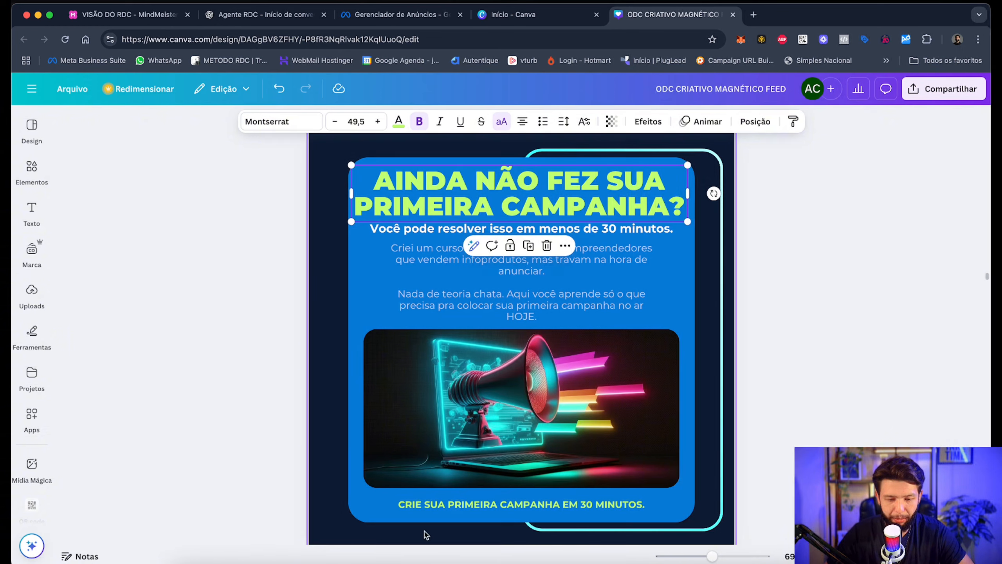
Step: Insert "CLIQUE NO LINK E" at the start of the call-to-action line, before "CRIE SUA PRIMEIRA CAMPANHA"
left_click(399, 504)
left_click(399, 504)
type("CLIQUE NO LIN")
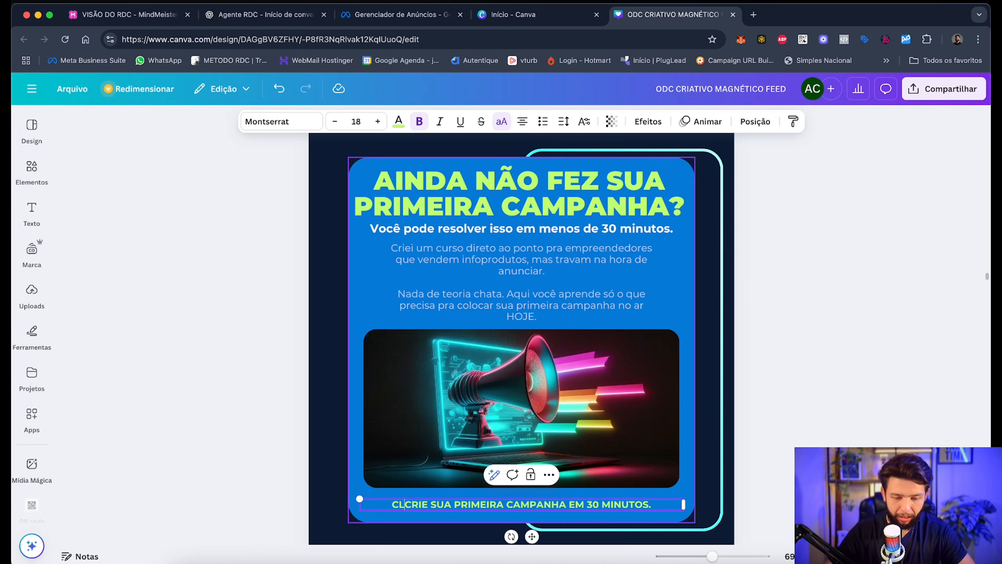
type("K E")
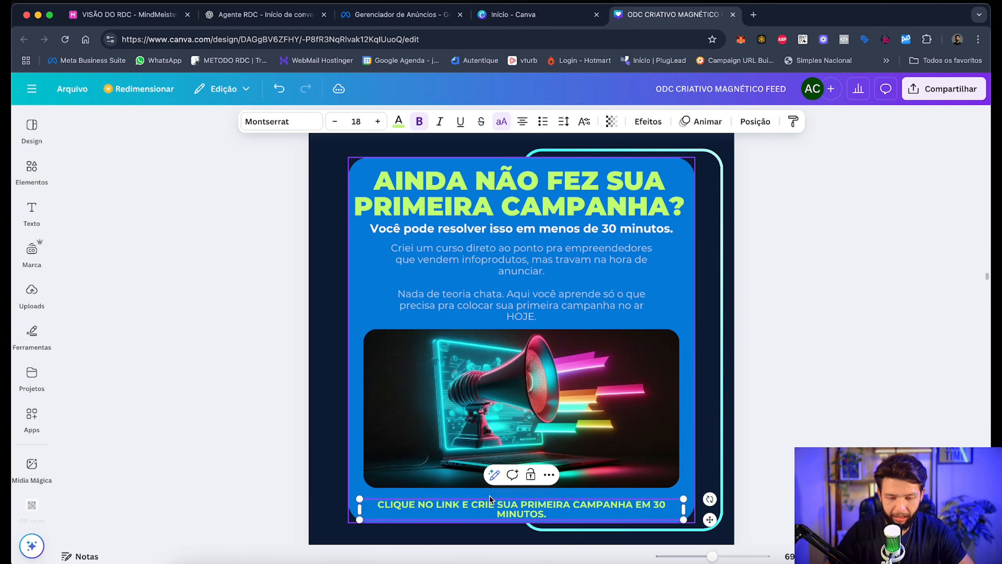
Step: Narrow the call-to-action text box so it wraps after "PRIMEIRA" and move it closer to the card's centre
left_click_drag(684, 512, 563, 512)
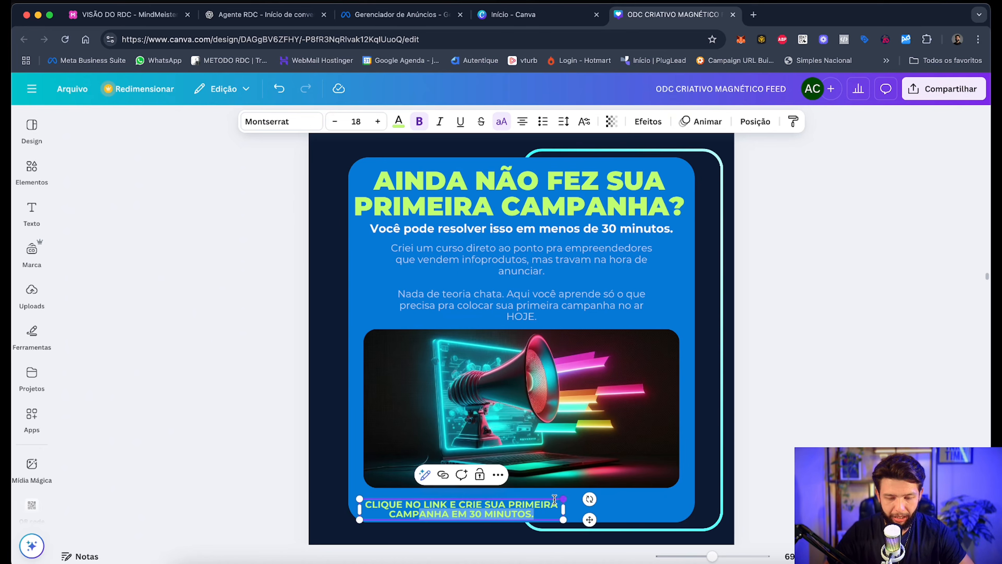
left_click(508, 498)
left_click_drag(503, 504, 542, 503)
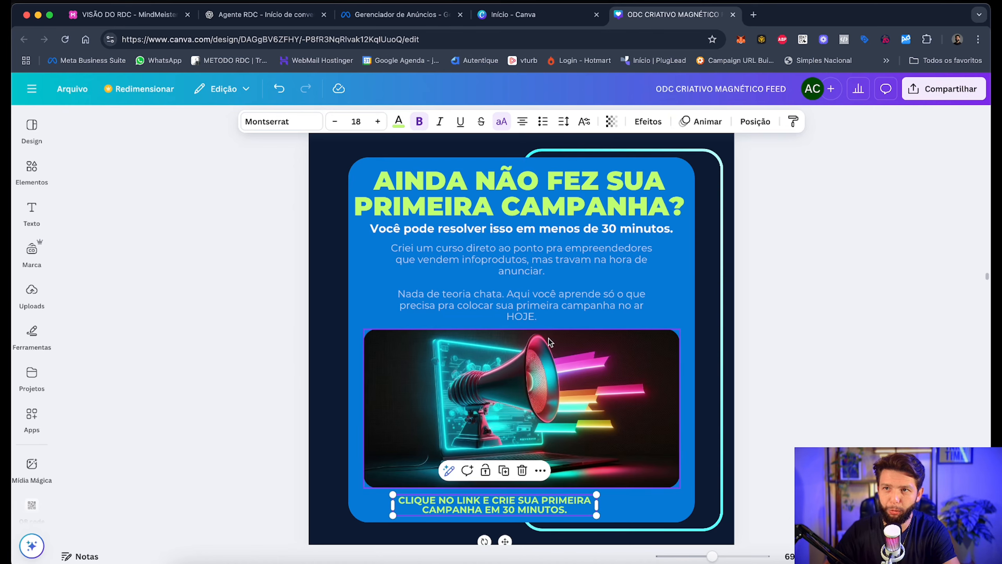
left_click(544, 317)
left_click_drag(579, 311, 589, 298)
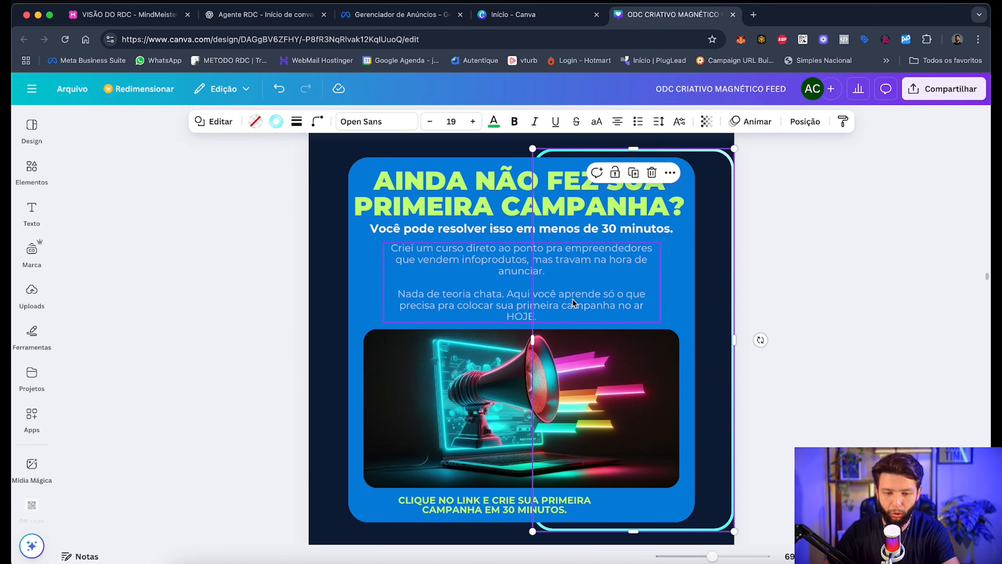
key("super+z")
Step: Centre the two-line call to action horizontally under the megaphone image, aligned with the texts above
left_click_drag(481, 264, 484, 266)
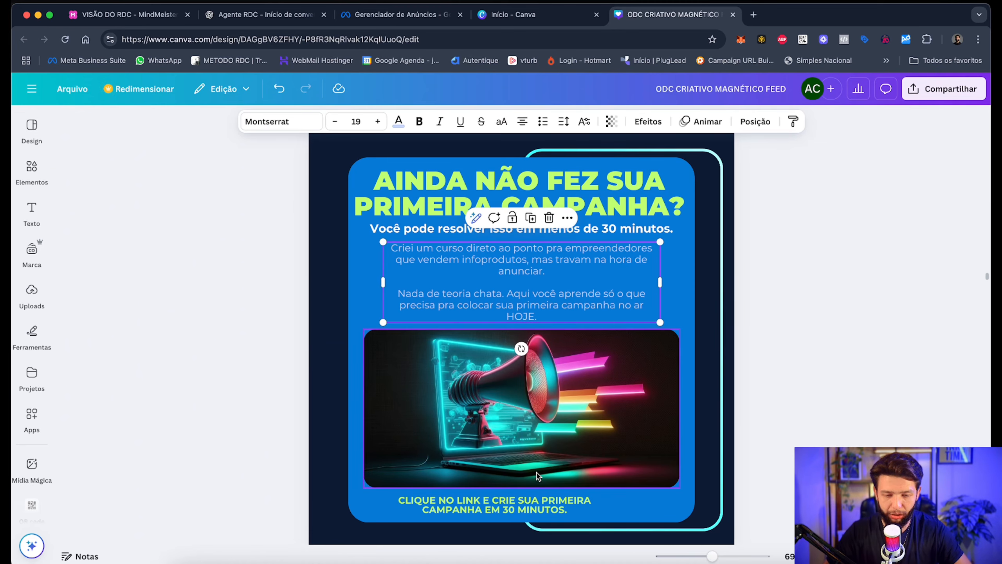
left_click(521, 507)
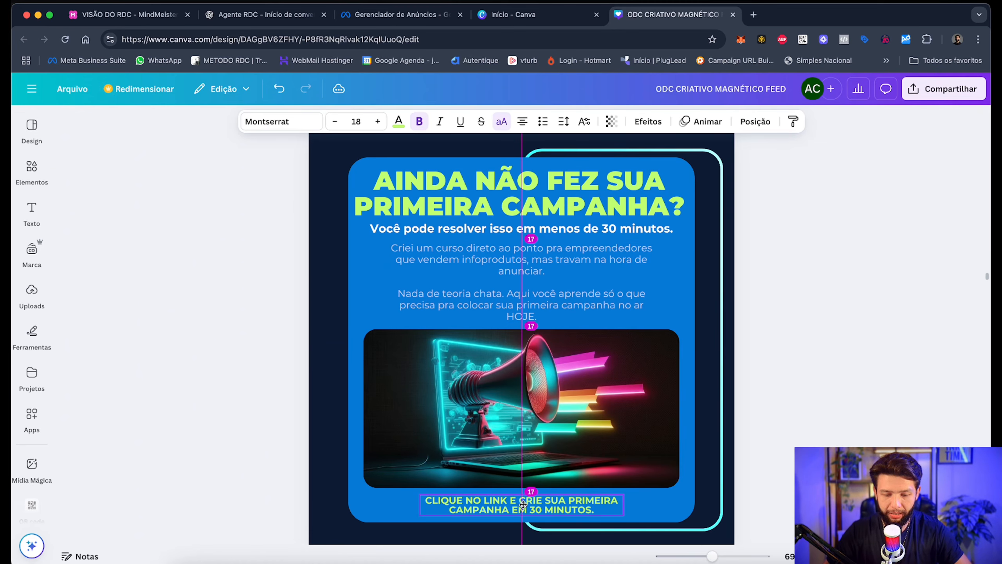
left_click(888, 350)
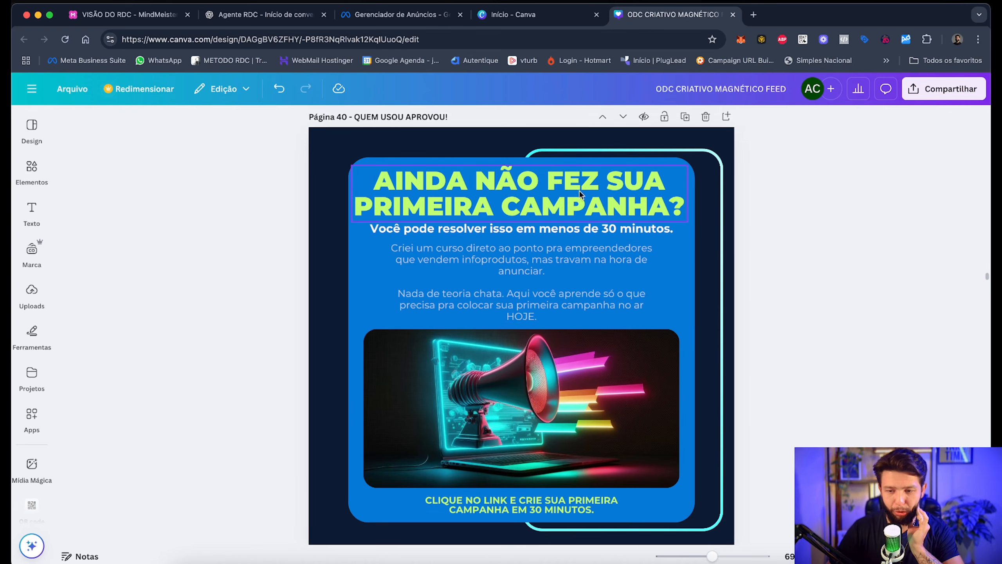
Step: Download only the current page, page 40, as a PNG
left_click(927, 90)
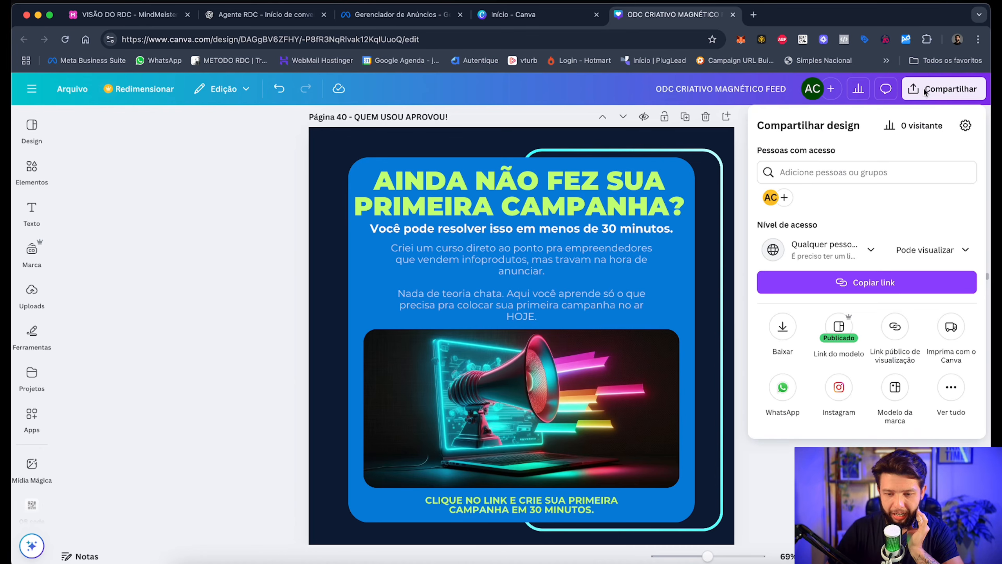
left_click(783, 326)
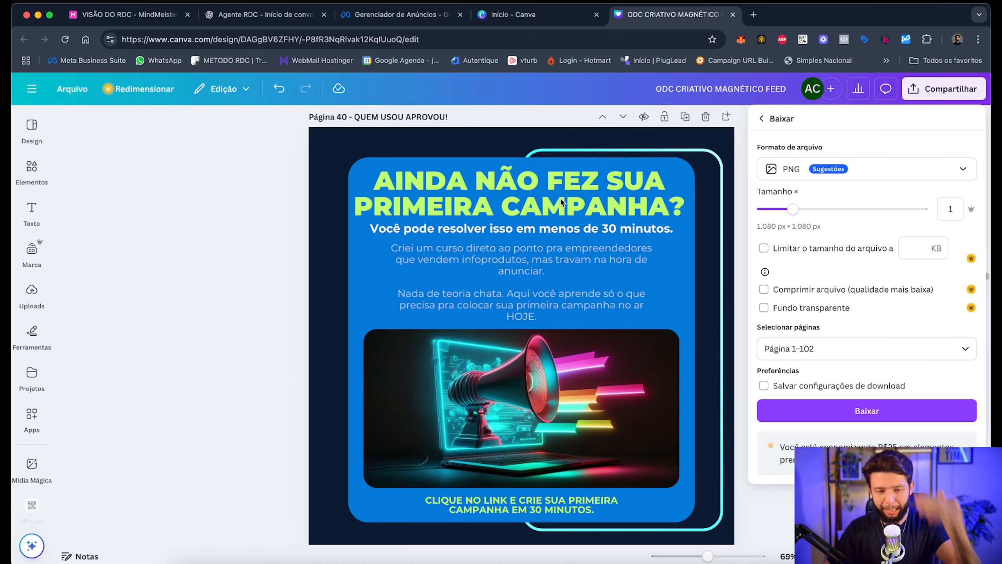
left_click(824, 349)
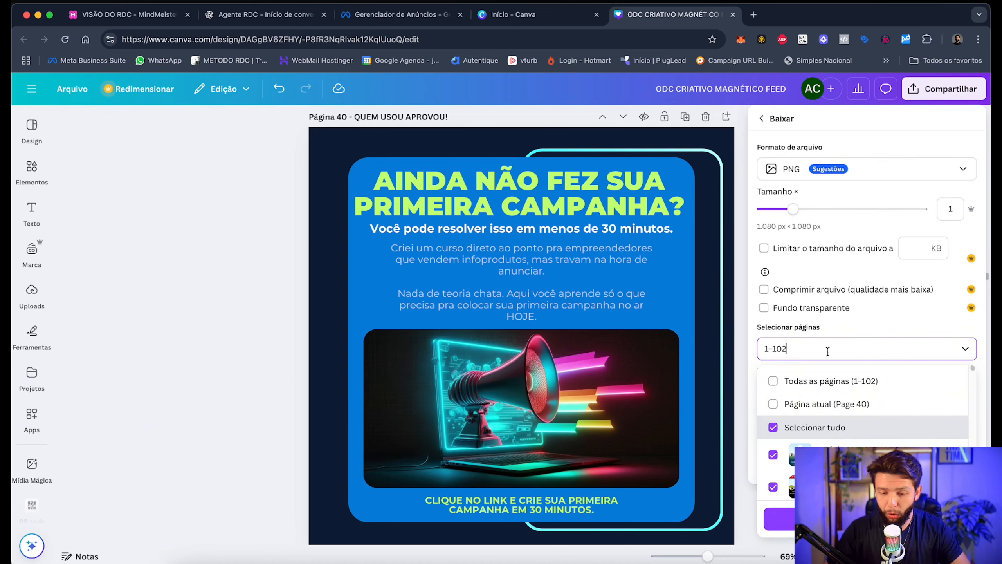
left_click(772, 404)
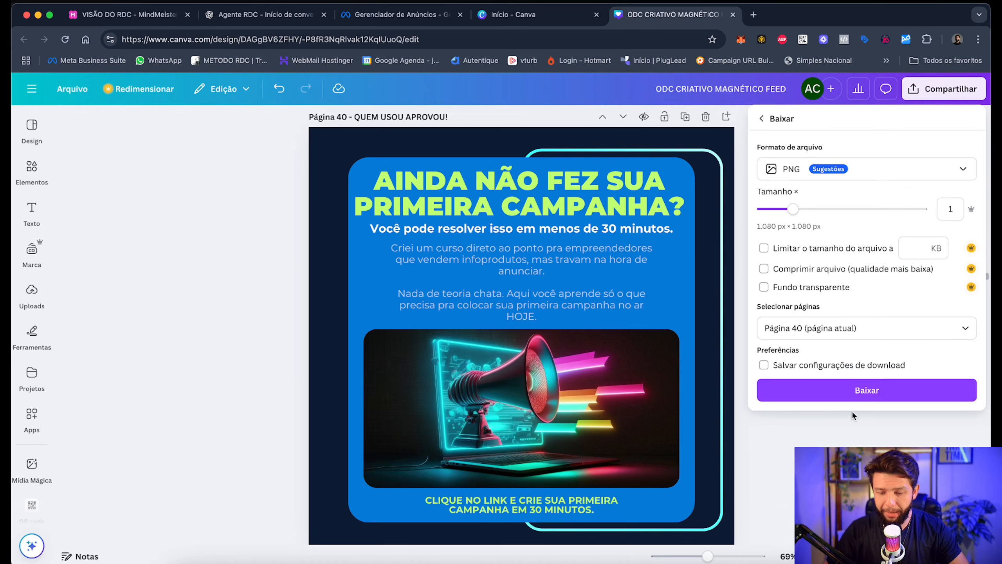
left_click(851, 397)
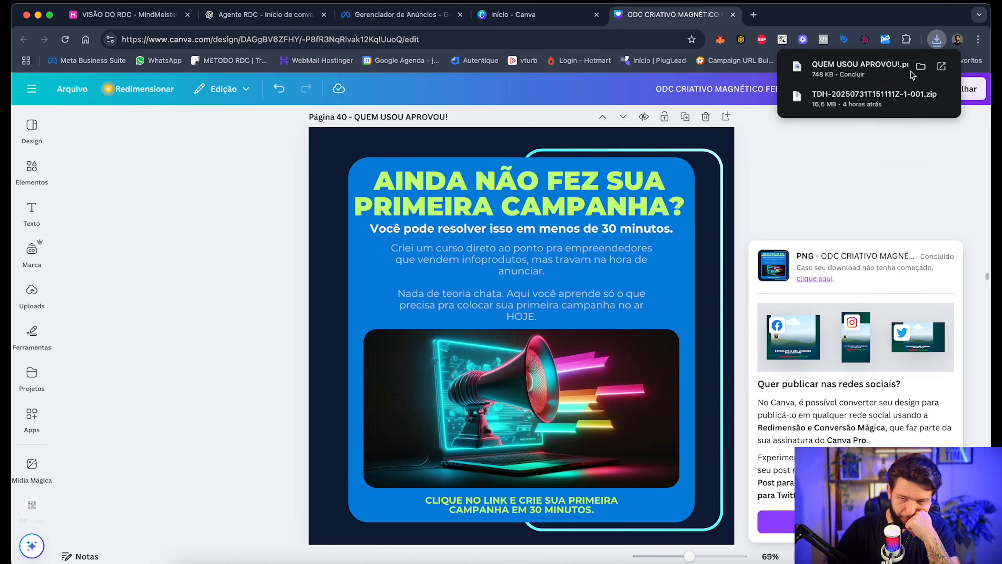
Step: Open the downloaded "QUEM USOU APROVOU!.png" to check the exported creative, and close the preview
left_click(863, 68)
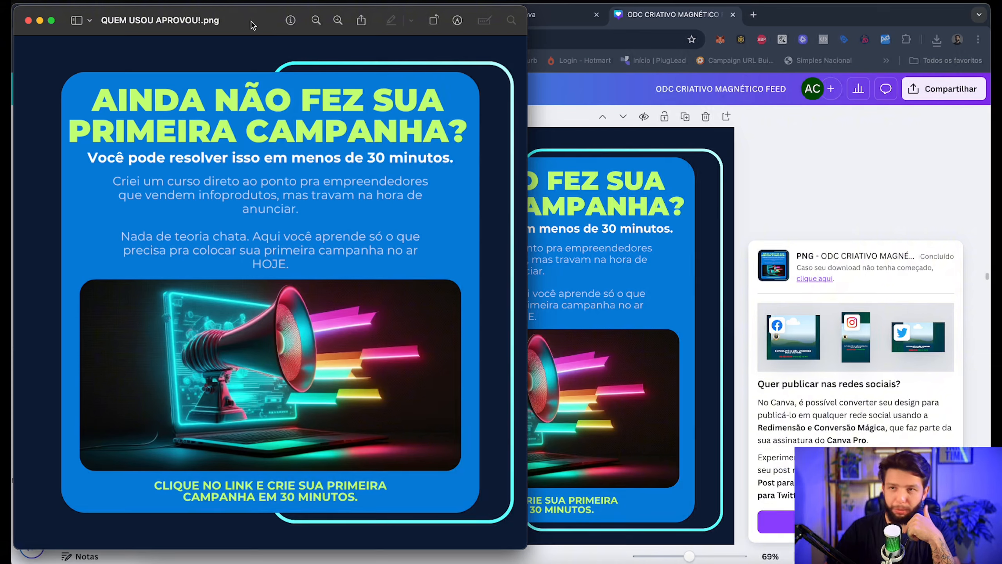
left_click(28, 20)
Step: Switch to the Agente RDC chat in ChatGPT and send the request "faca uma descricao para o criativo estatico"
left_click(264, 15)
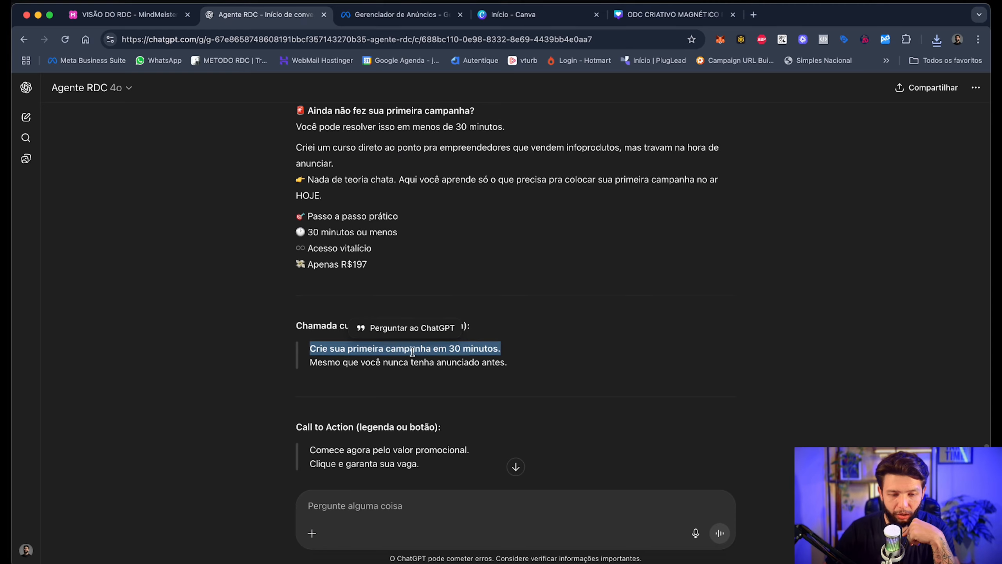
scroll(409, 351, "down", 2)
scroll(412, 355, "up", 3)
scroll(412, 355, "down", 5)
type("faca ")
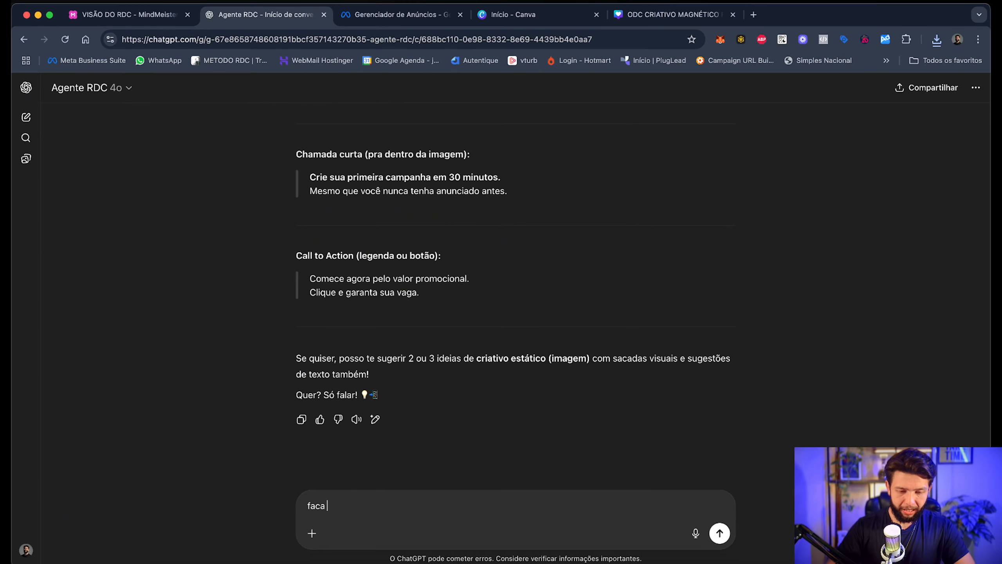
type("uma descricao par")
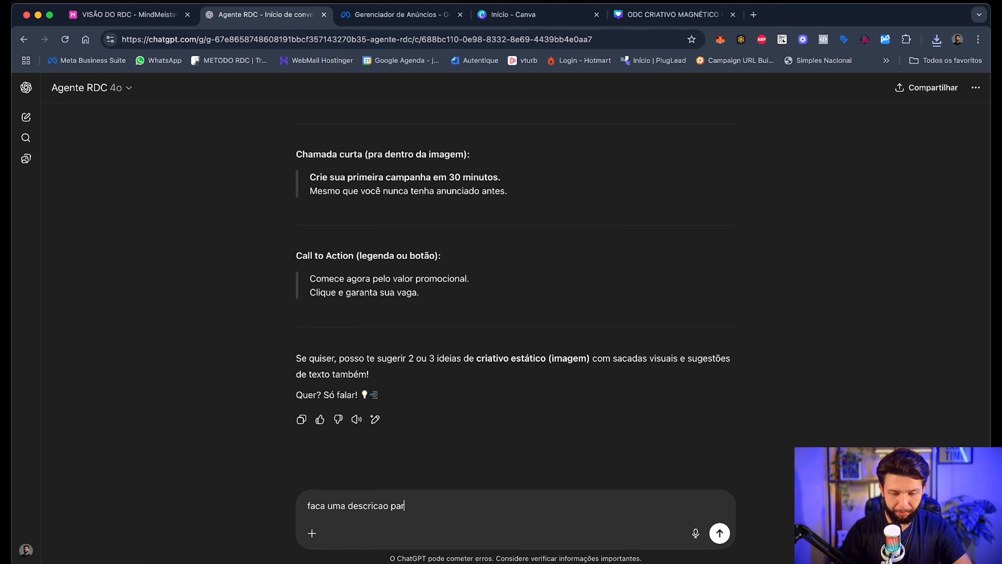
type("a o criativ")
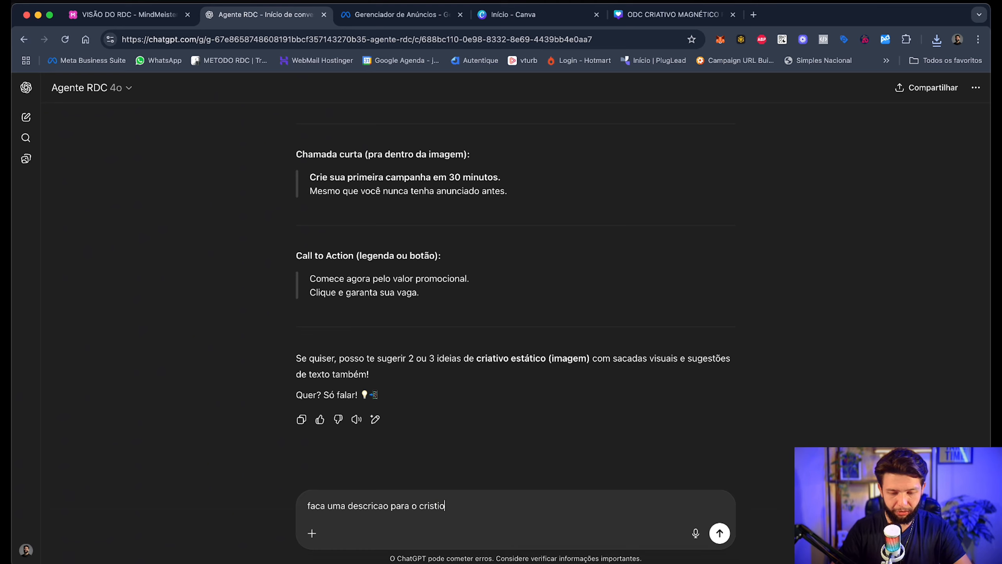
type("o estatico")
key("Return")
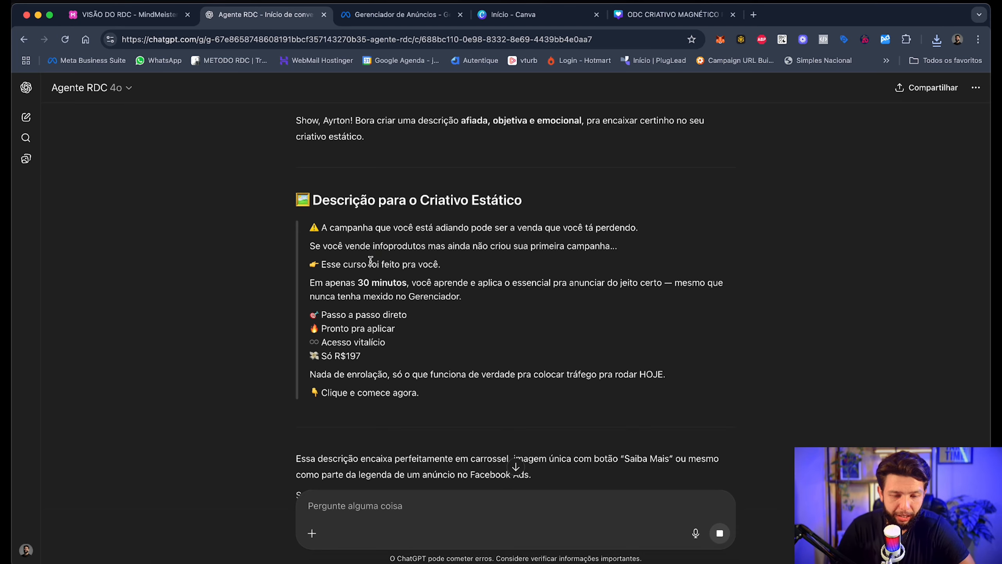
Step: Compare the "Texto principal" of the earlier static ad copy with the new description generated for the static creative
scroll(510, 356, "up", 15)
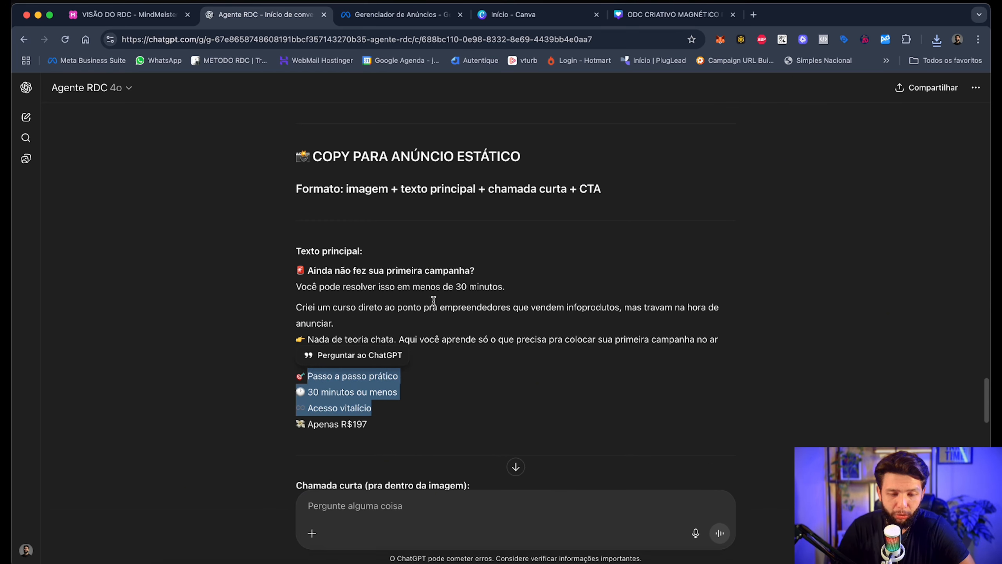
left_click(535, 360)
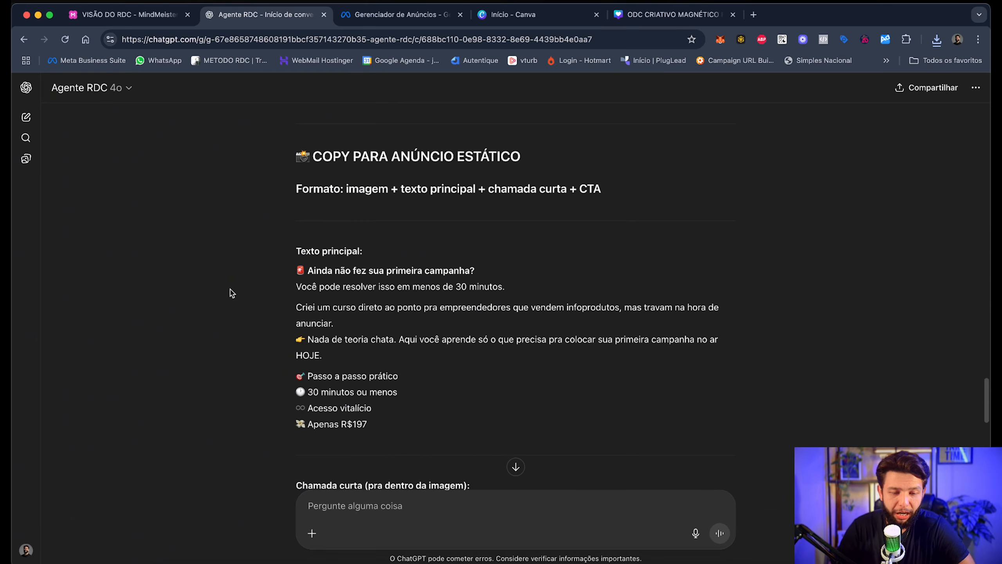
left_click_drag(294, 272, 542, 284)
left_click_drag(285, 317, 442, 425)
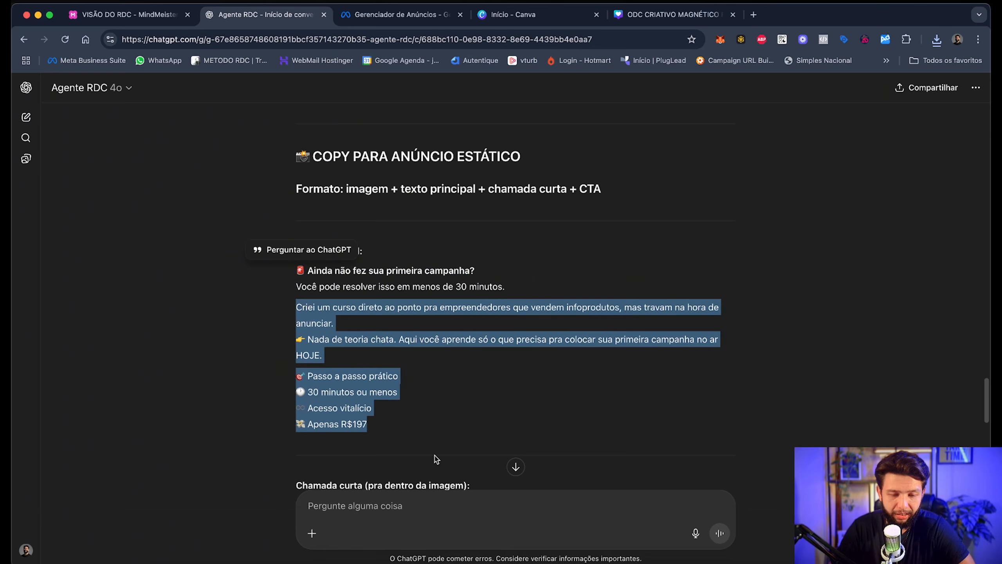
left_click(482, 426)
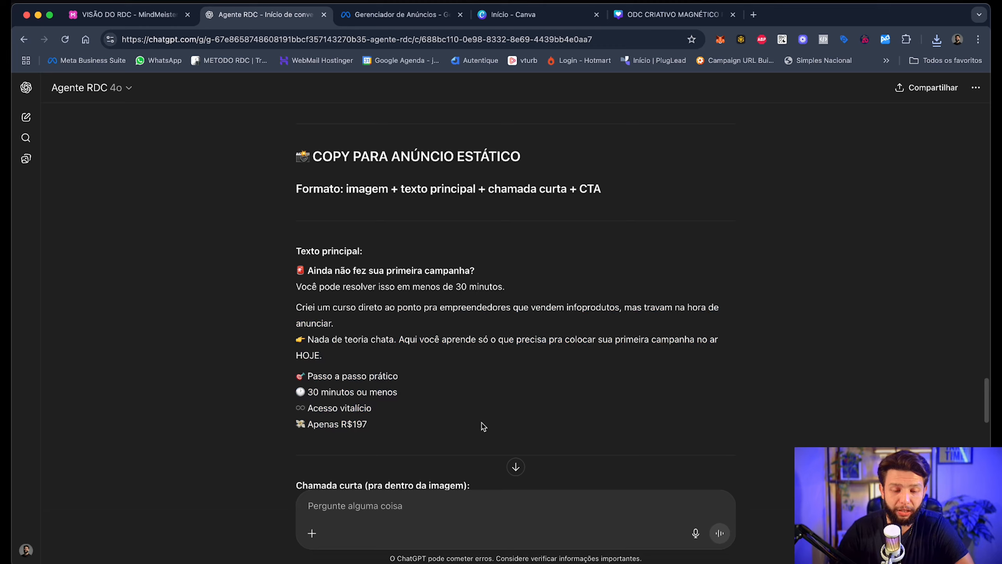
scroll(474, 434, "down", 6)
scroll(449, 401, "up", 7)
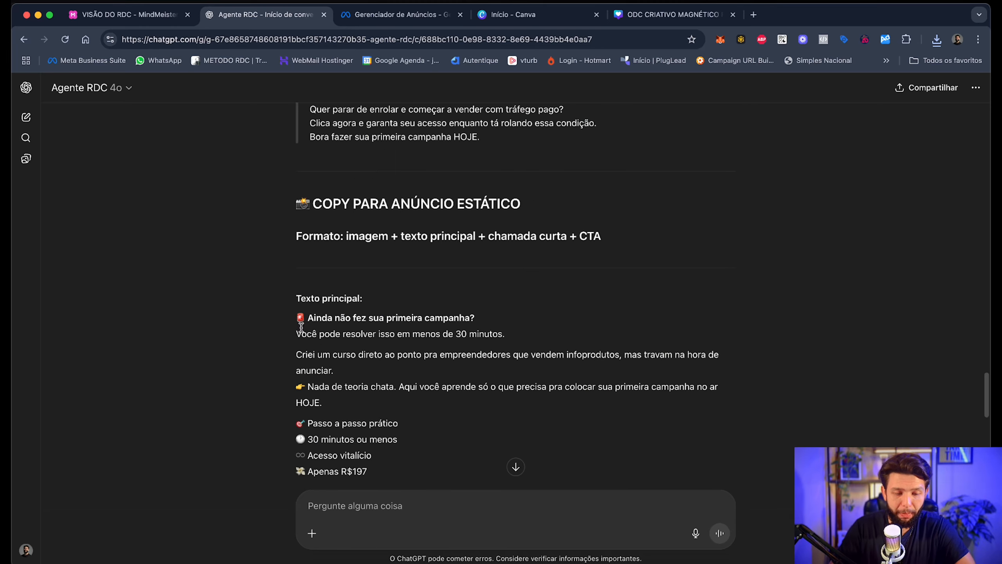
scroll(377, 358, "down", 15)
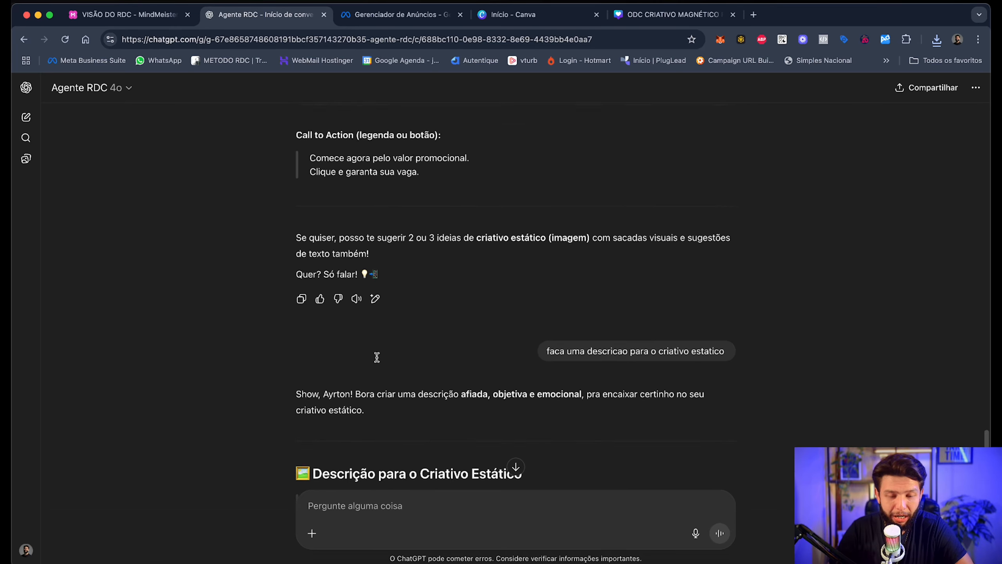
scroll(374, 361, "down", 3)
left_click_drag(312, 236, 488, 396)
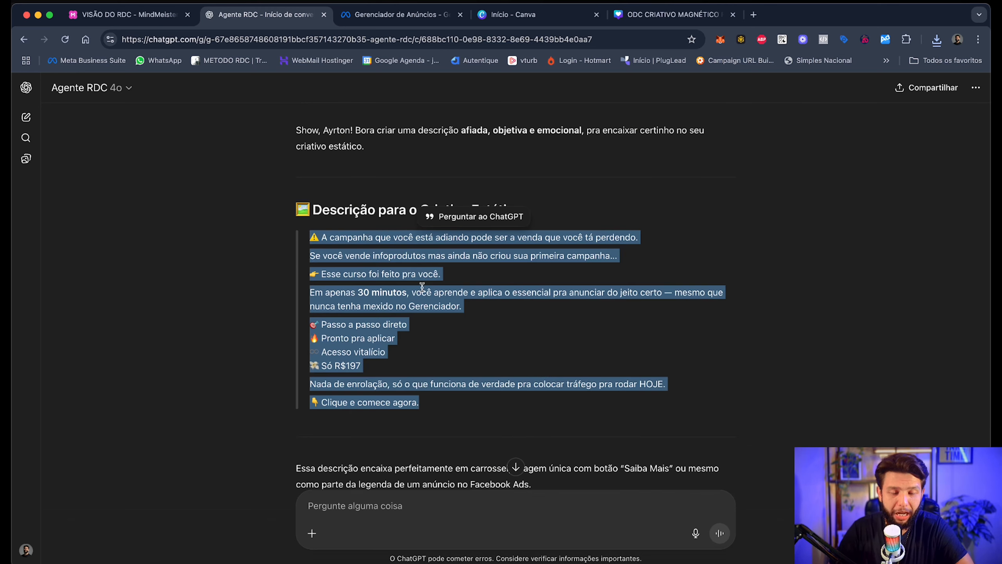
scroll(331, 441, "down", 5)
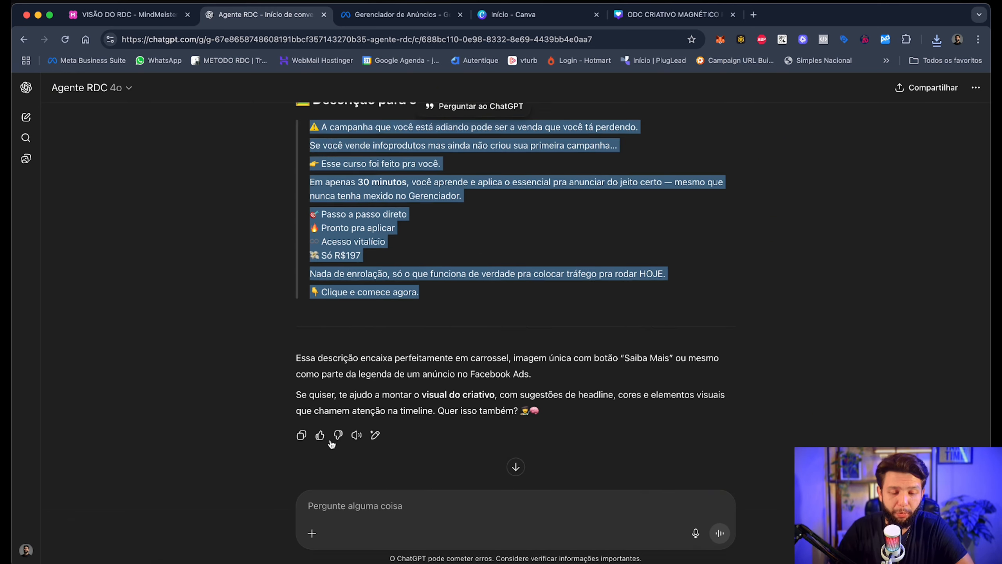
Step: Send the request "faca mais duas variacoes do criativo e da descricao, pegando na dor desse publico"
left_click(359, 504)
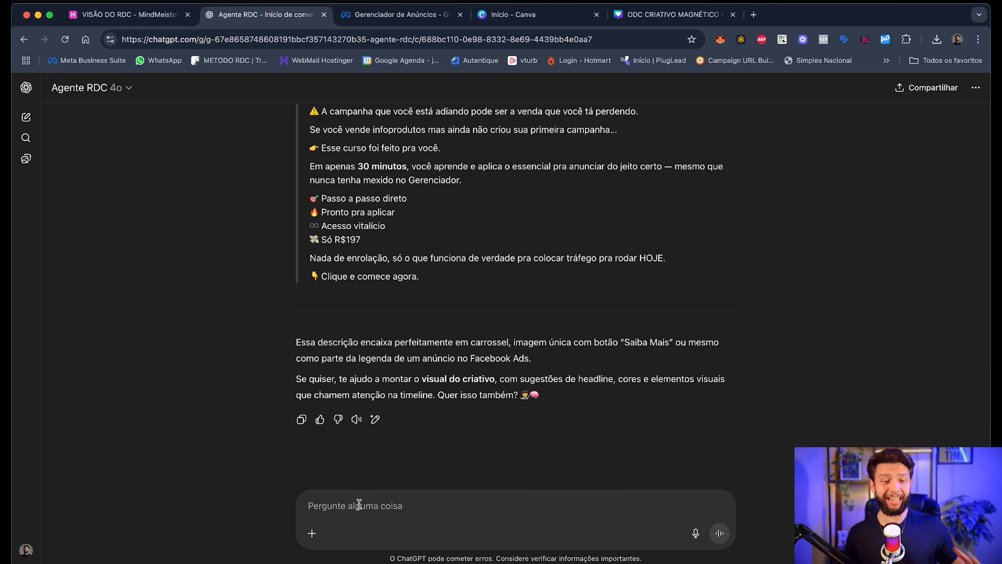
type("fac")
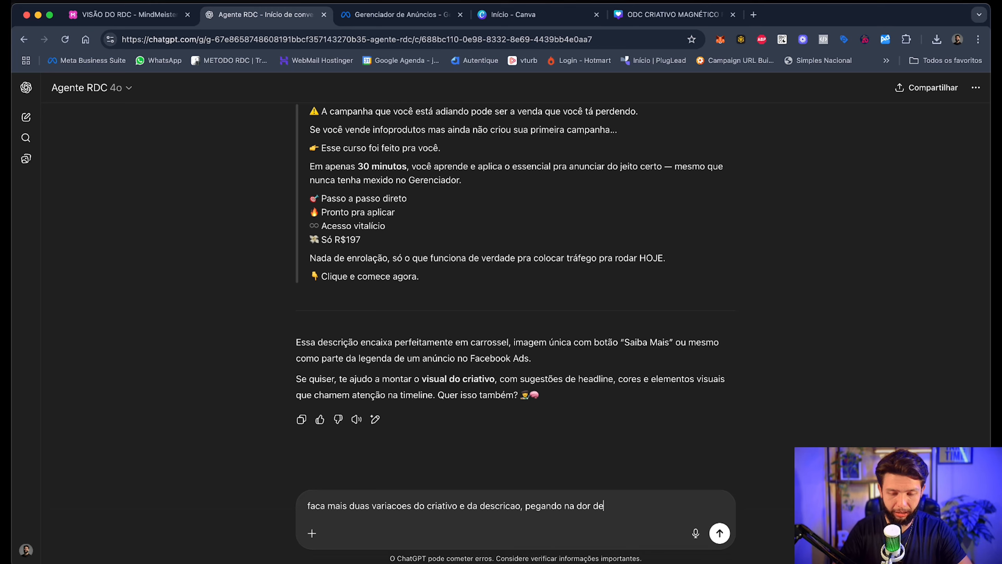
type("publico")
key("Return")
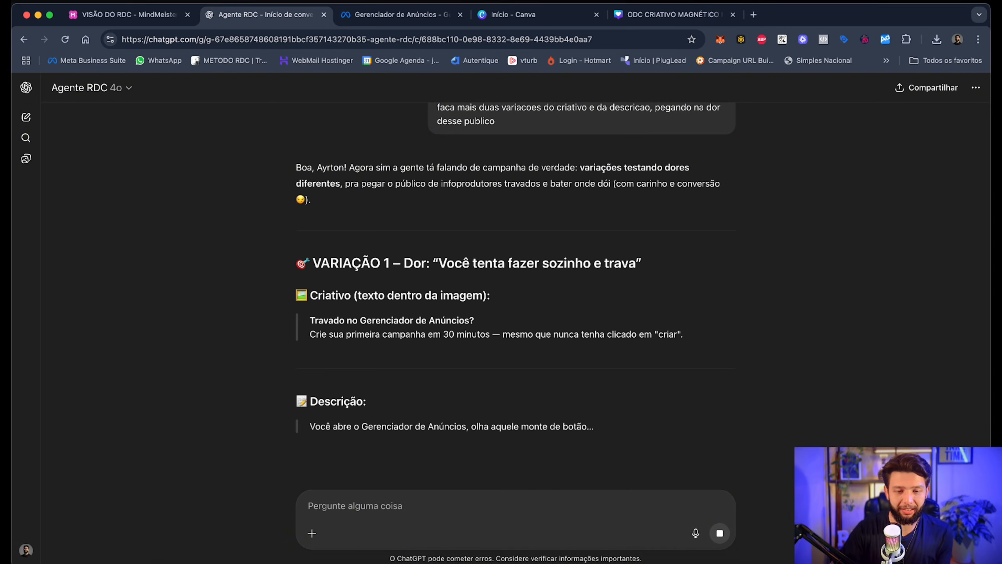
Step: Review the pain angle, in-image text and description of Variação 1 and Variação 2 in the reply
left_click_drag(447, 263, 617, 261)
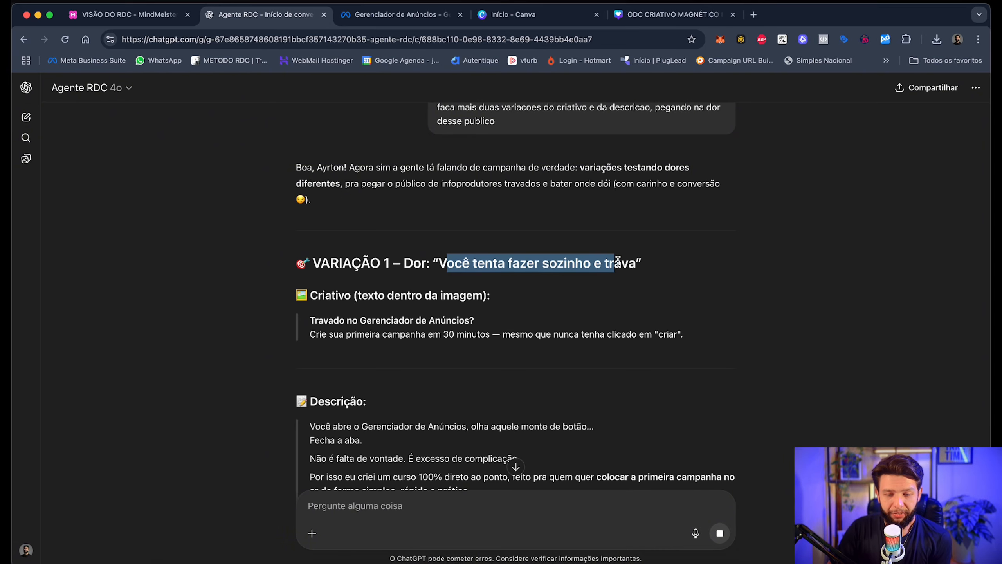
left_click_drag(300, 326, 705, 340)
scroll(335, 175, "down", 5)
scroll(342, 272, "down", 4)
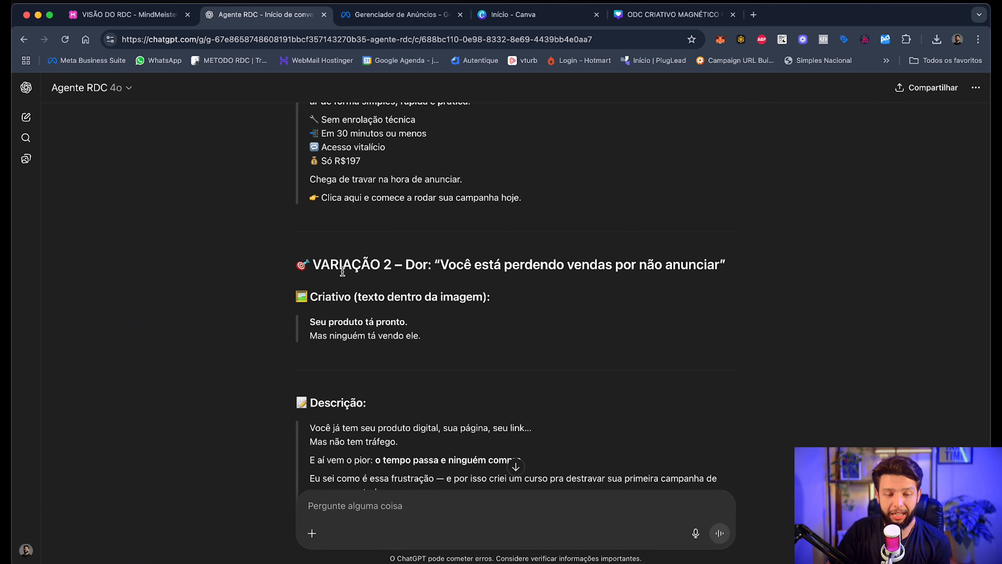
left_click_drag(433, 264, 708, 264)
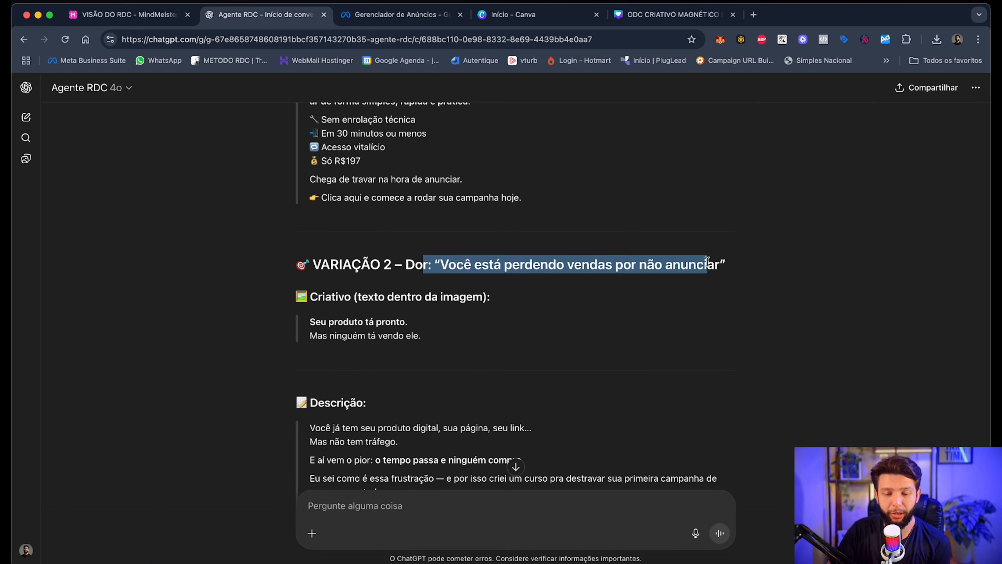
left_click(378, 284)
left_click_drag(376, 321, 463, 338)
left_click_drag(320, 322, 474, 326)
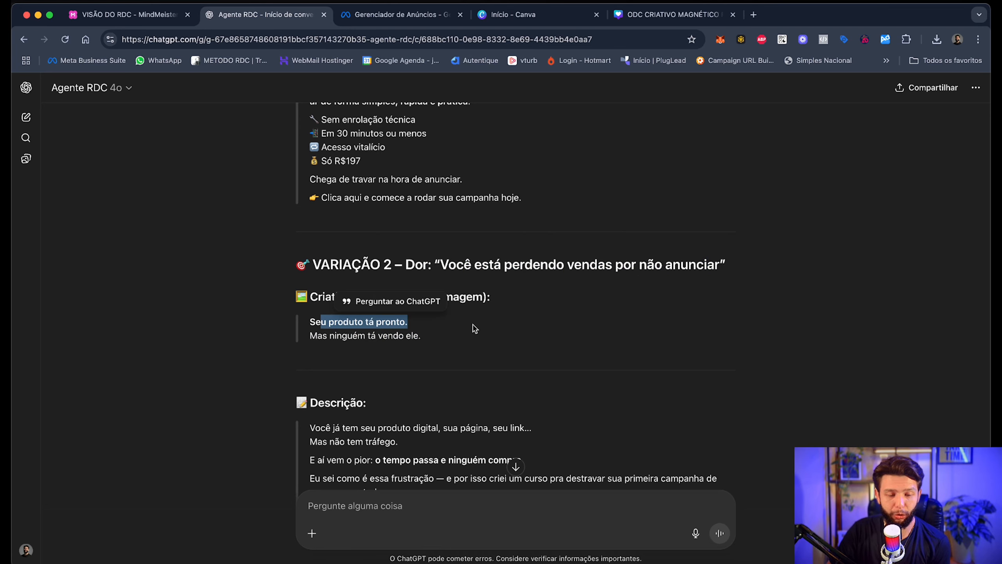
left_click(483, 338)
scroll(471, 347, "down", 3)
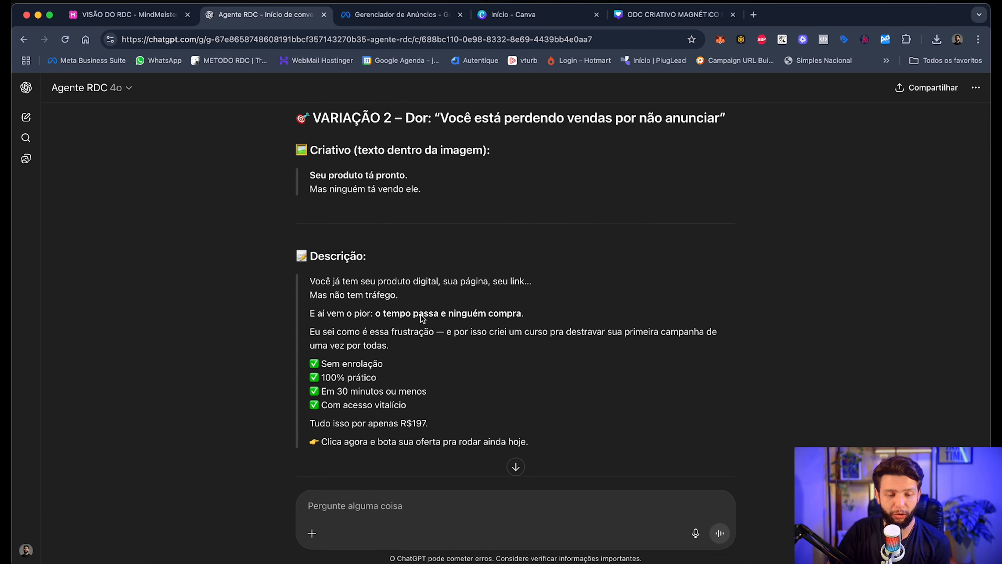
left_click_drag(361, 269, 667, 442)
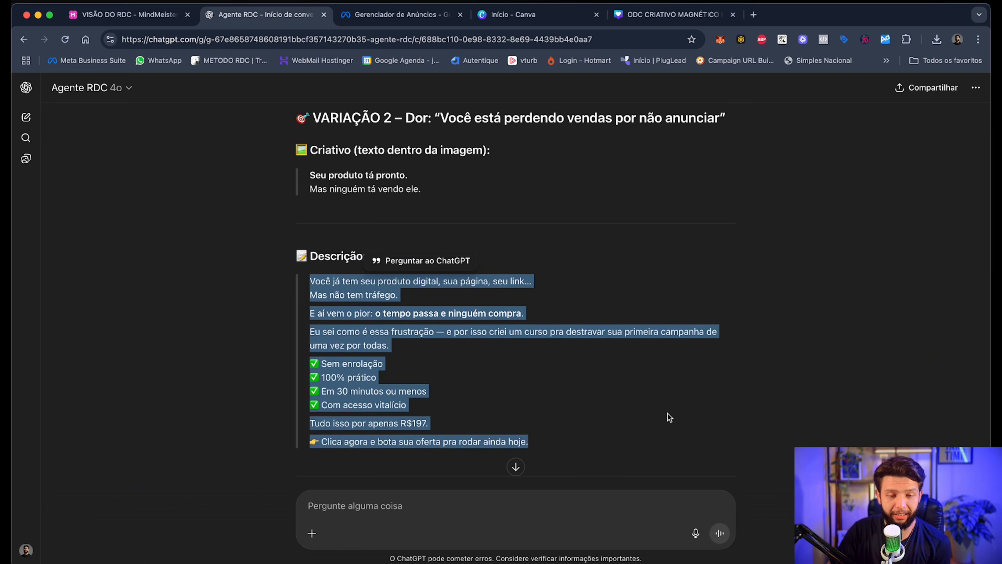
scroll(679, 399, "up", 3)
scroll(466, 332, "up", 6)
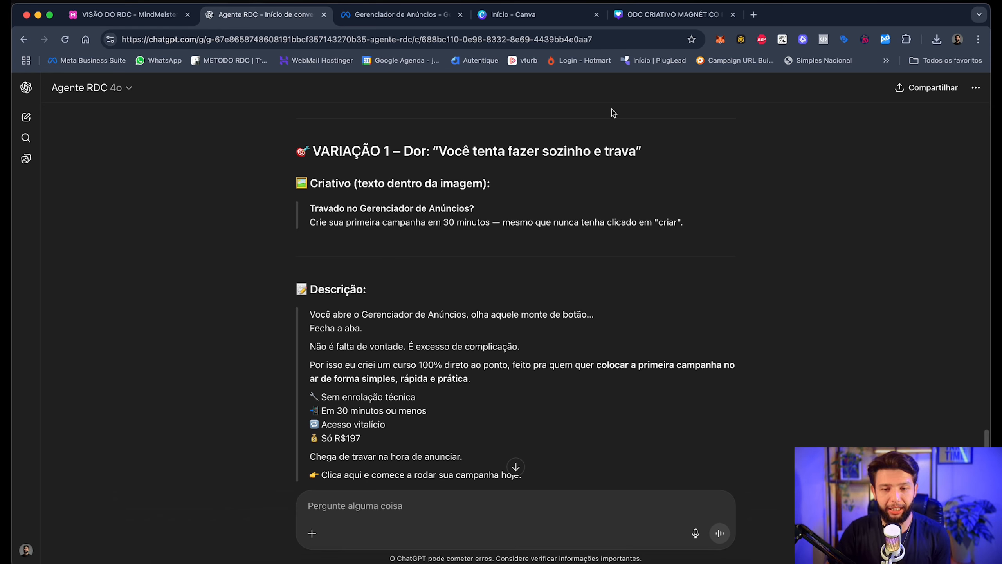
Step: Replace the title of the green Canva template page with Variação 1's headline, "TRAVADO NO GERENCIADOR DE ANÚNCIOS?", copied from the ChatGPT reply
left_click(684, 15)
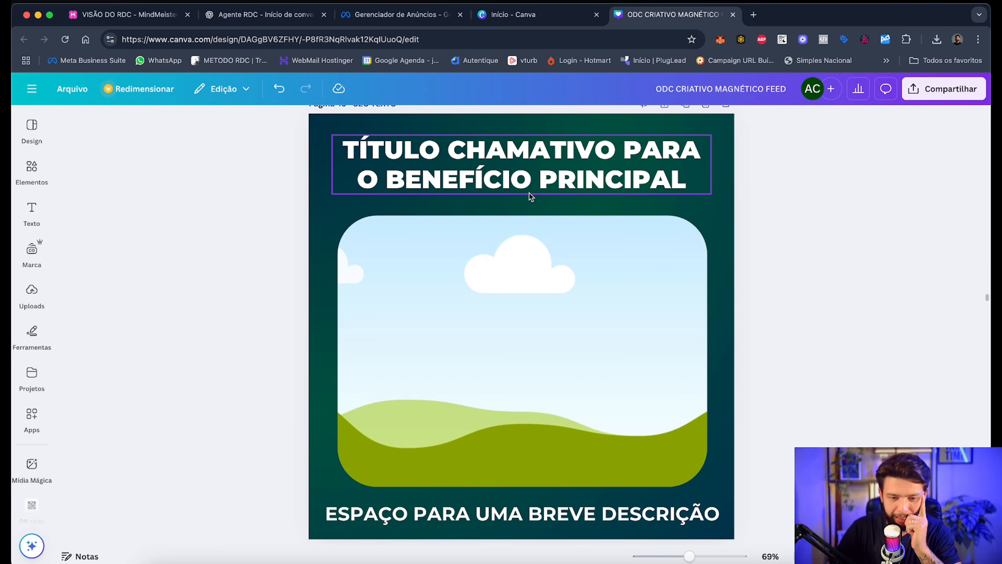
left_click(510, 256)
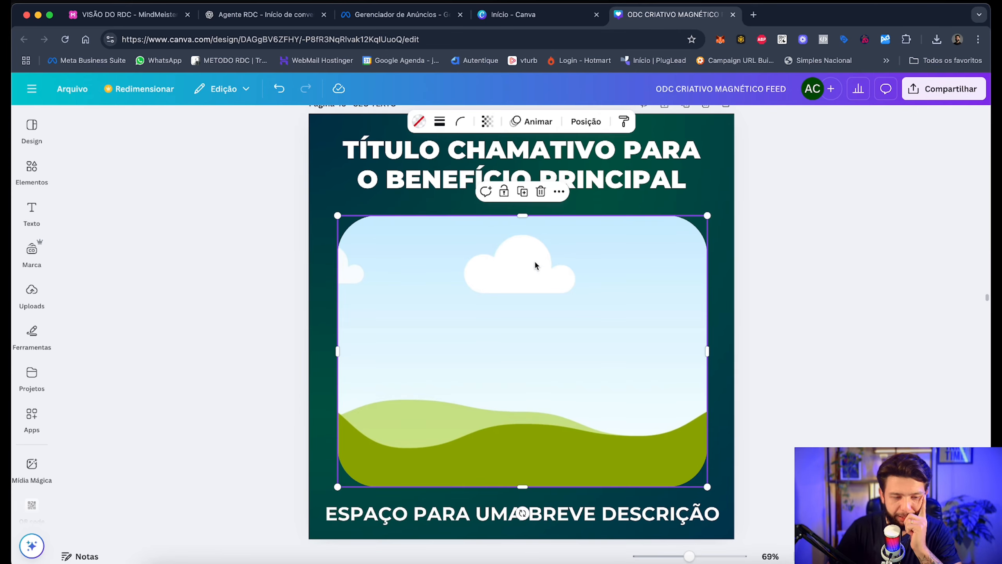
key("super+2")
left_click_drag(310, 207, 492, 205)
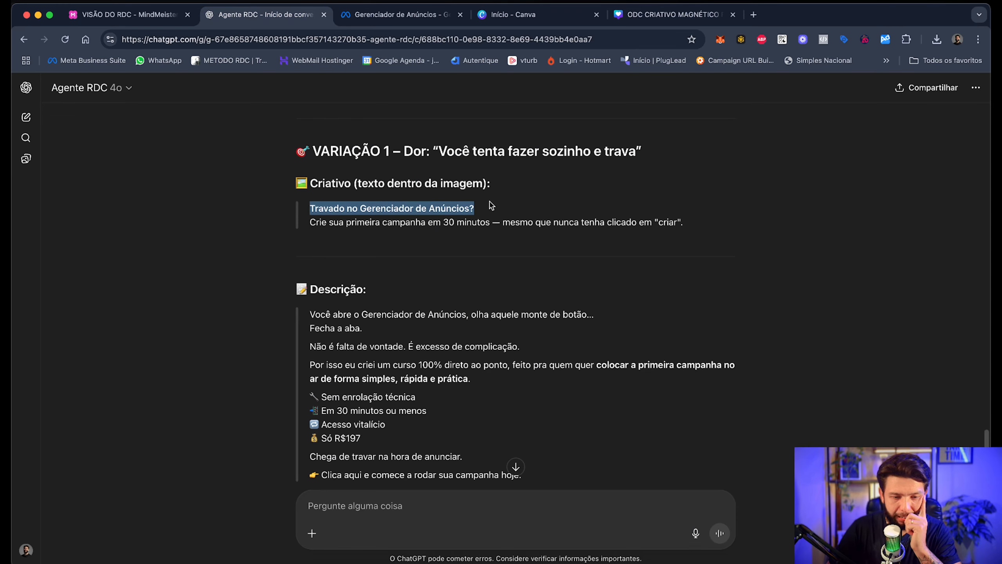
left_click(712, 20)
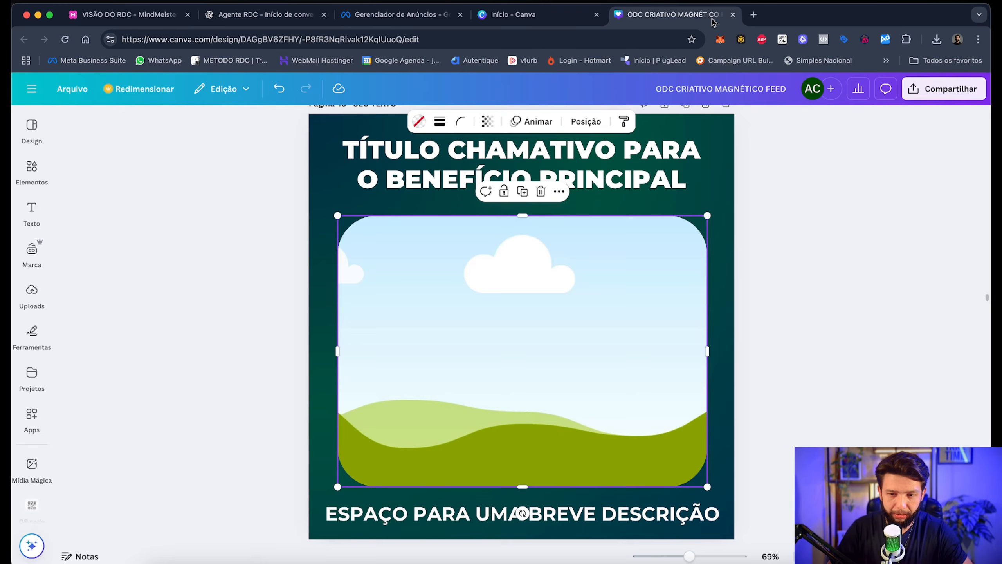
left_click(510, 142)
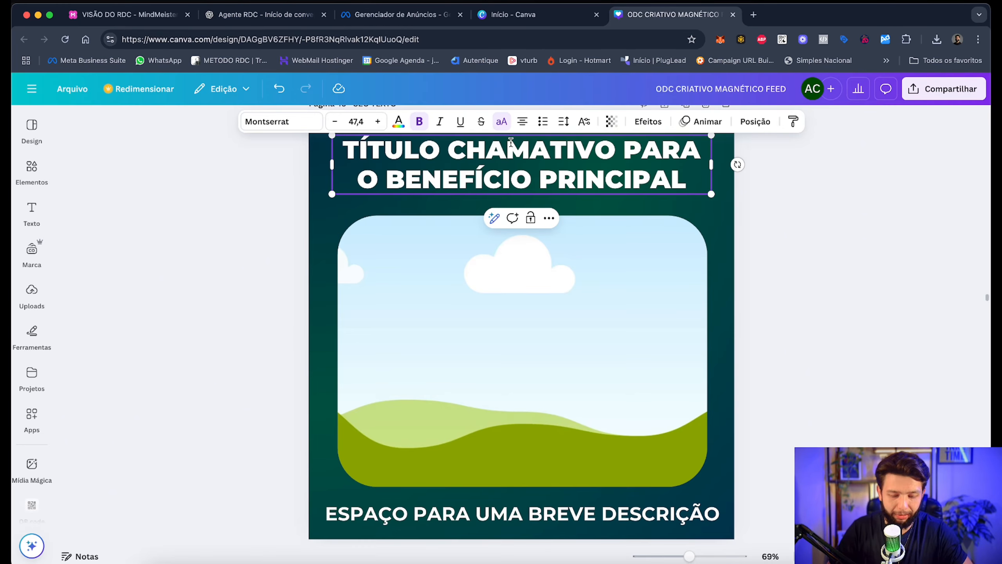
key("ctrl+a")
type("TRAVADO NO GERENCIADOR DE ANÚNCIOS?")
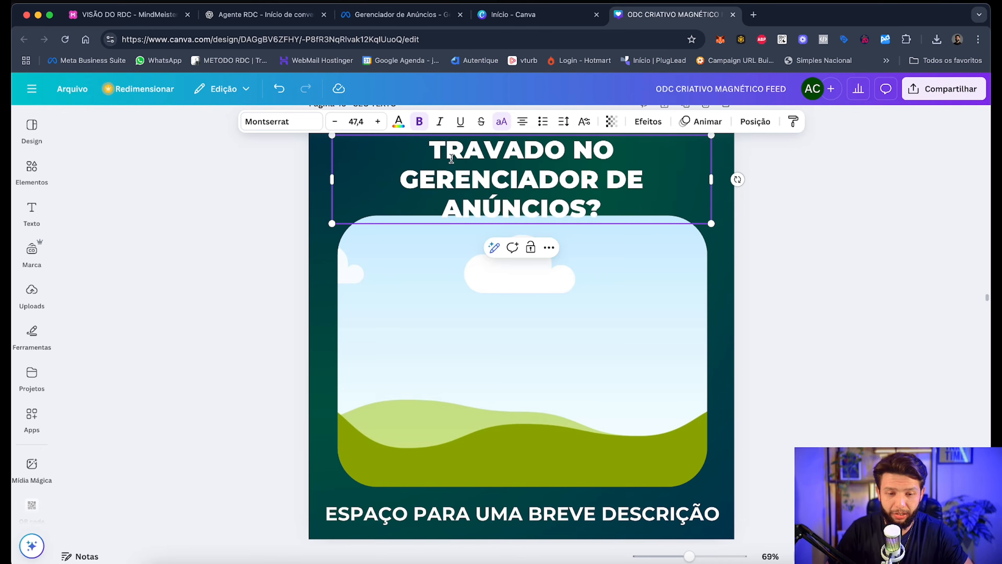
Step: Enlarge the title to font size 51,4, widen its text box to fit two lines and centre it on the page
left_click(378, 121)
left_click(378, 121)
left_click(377, 121)
left_click(378, 121)
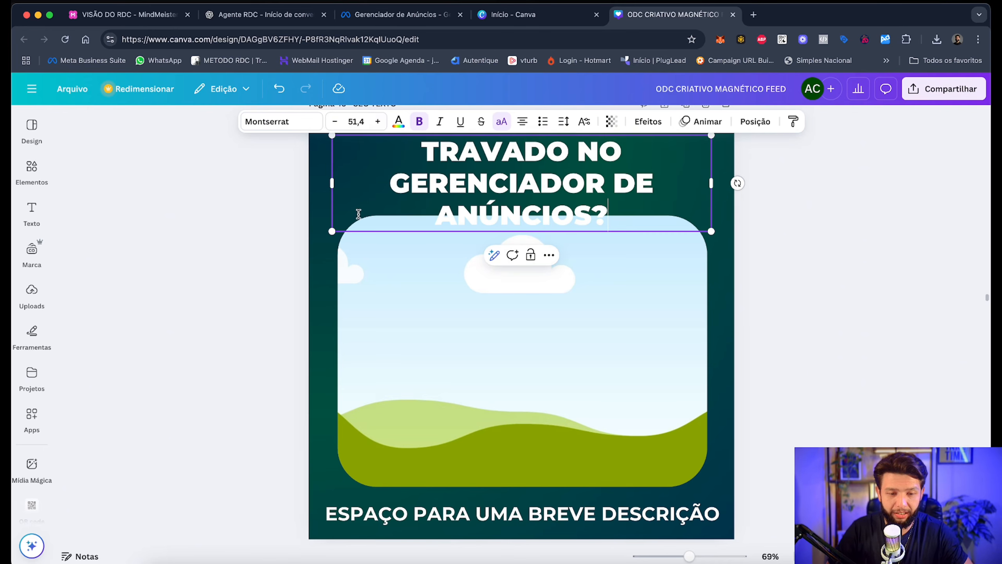
left_click_drag(330, 182, 273, 167)
left_click_drag(530, 138, 560, 141)
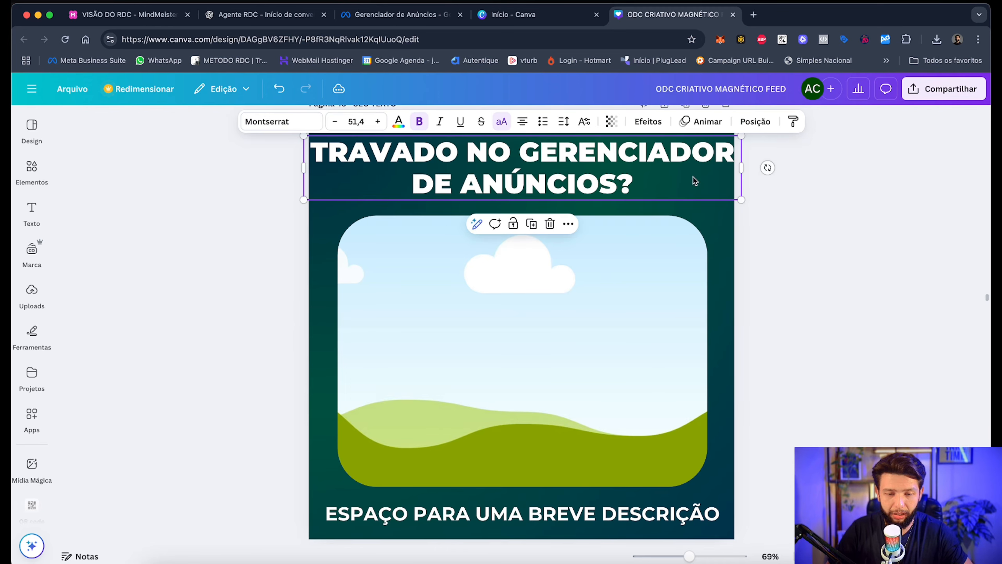
Step: Set the title's font size to 45,4, narrow its box so it wraps after "GERENCIADOR" and place it just above the image frame
left_click(335, 122)
left_click(335, 121)
left_click(335, 122)
left_click(335, 121)
left_click(335, 122)
left_click(335, 121)
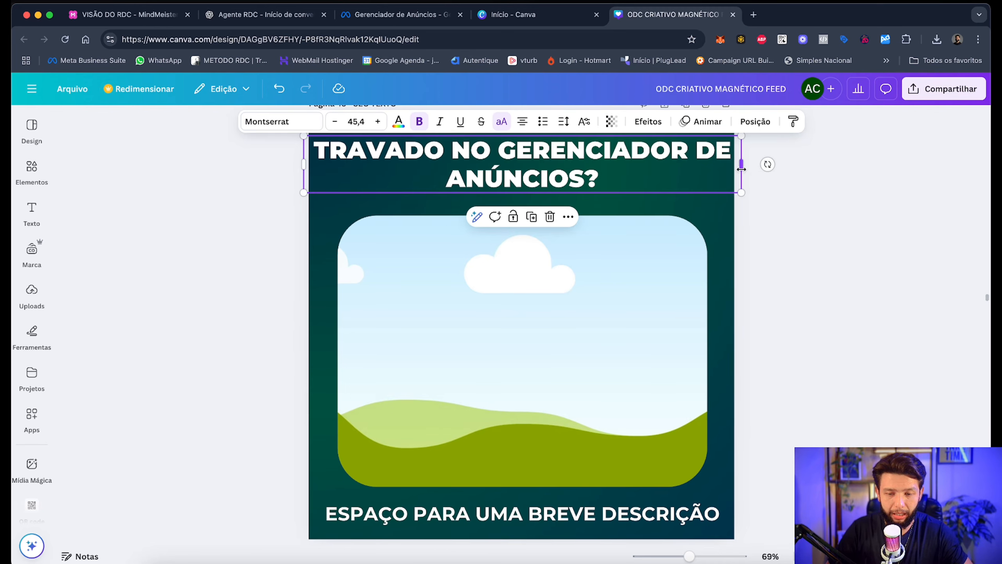
left_click_drag(741, 169, 684, 173)
left_click_drag(501, 162, 534, 174)
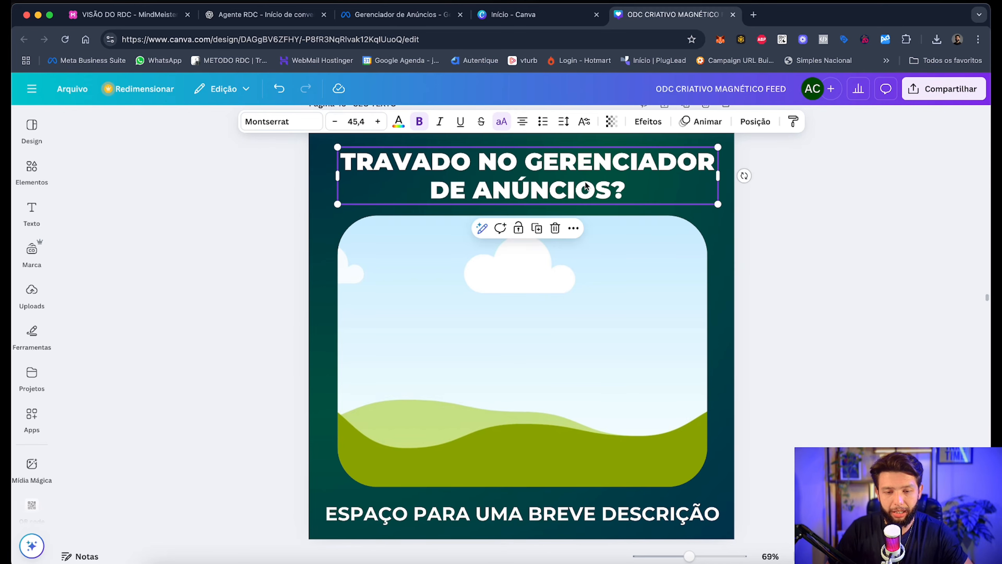
Step: Colour the words "GERENCIADOR DE ANÚNCIOS" in the title yellow
double_click(539, 162)
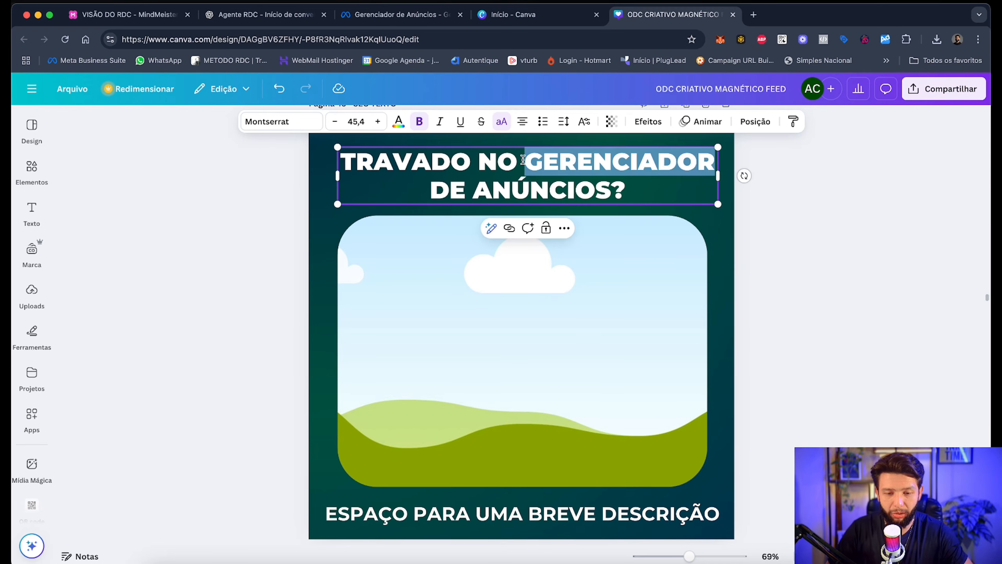
left_click_drag(519, 158, 611, 190)
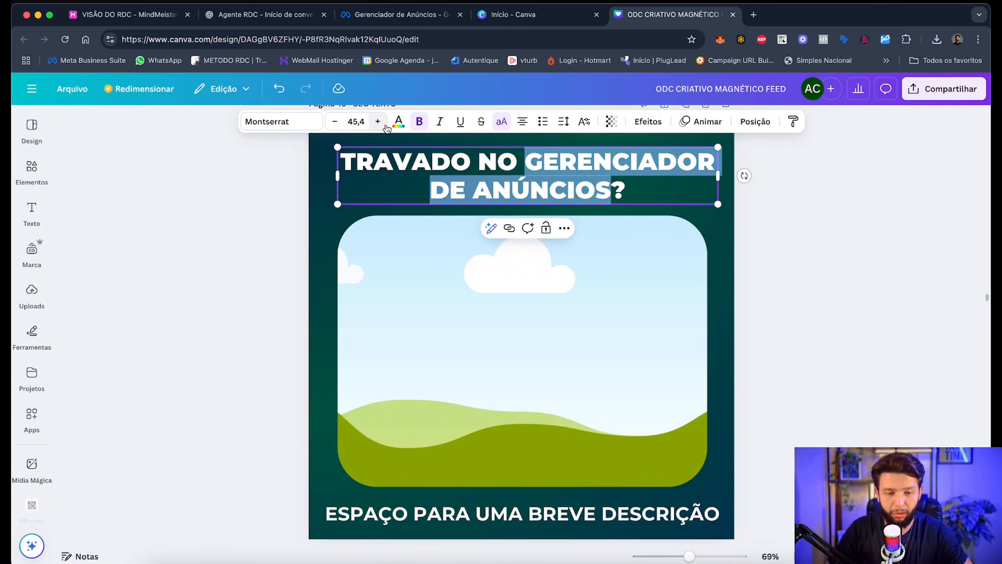
left_click(399, 123)
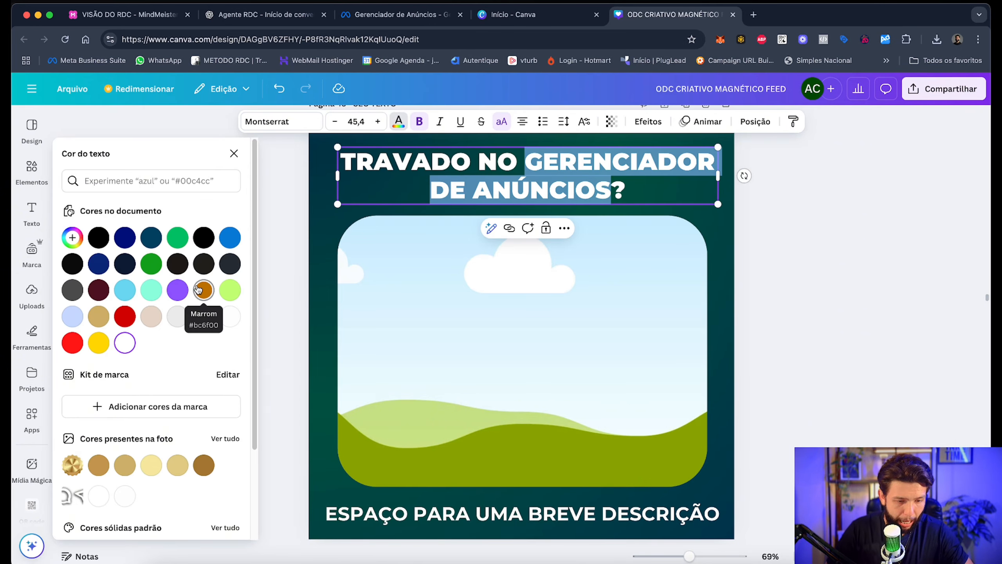
left_click(98, 342)
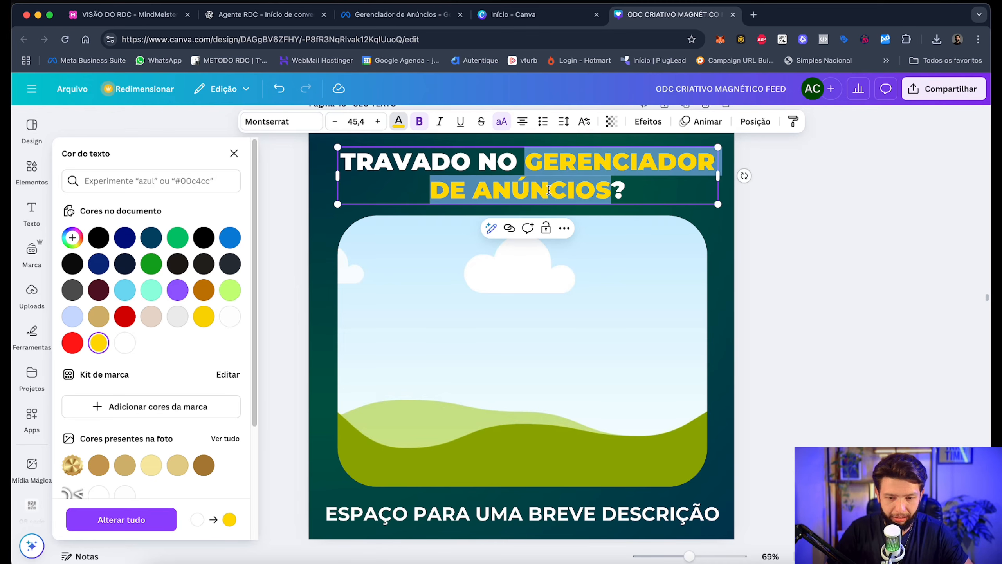
left_click(717, 235)
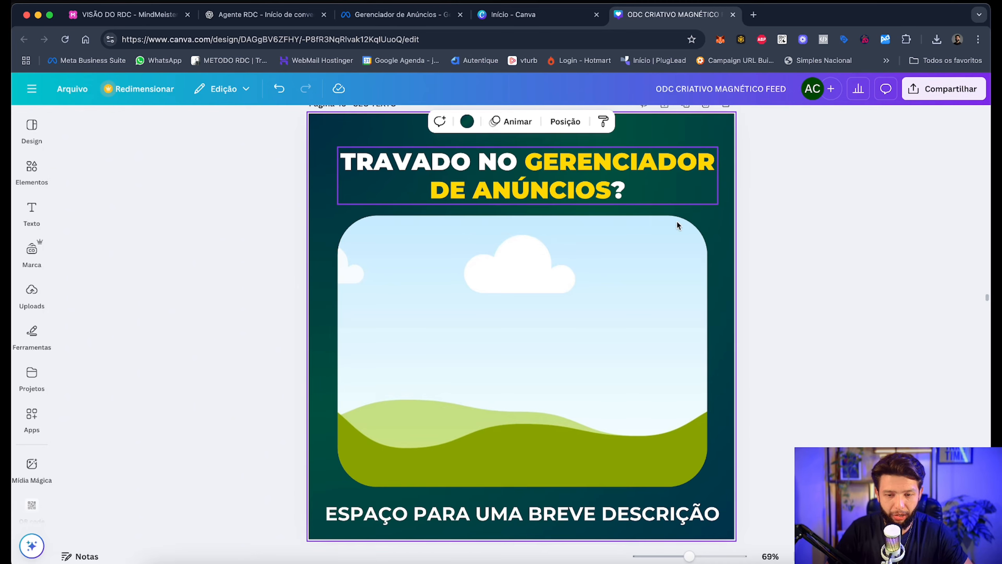
Step: Move the title slightly up from the image frame and set its font size to 47,4
scroll(677, 225, "up", 1)
left_click_drag(553, 206, 555, 195)
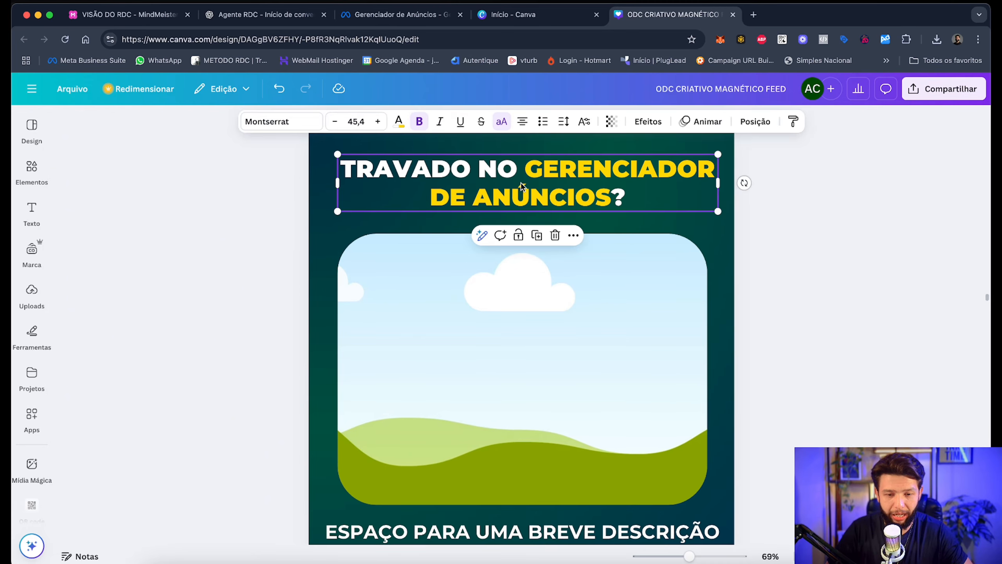
left_click(378, 121)
left_click(378, 121)
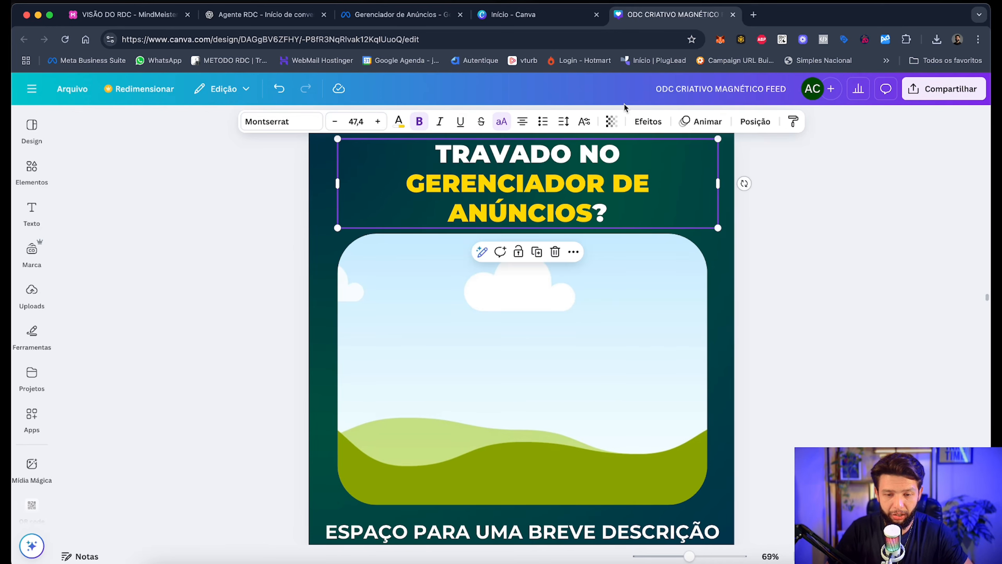
Step: Tighten the title's line spacing so its three lines sit closer together
left_click(564, 122)
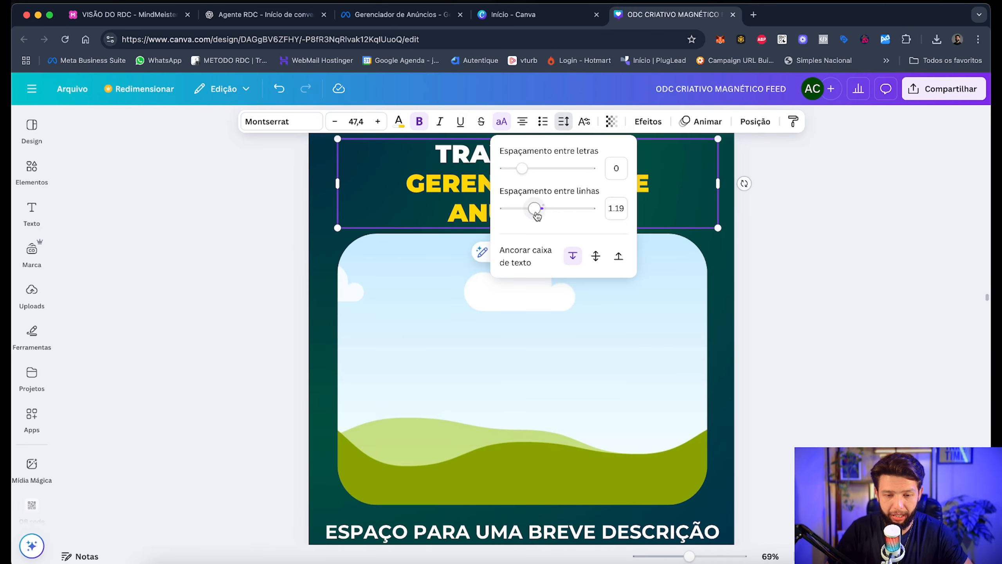
left_click_drag(535, 215, 522, 213)
left_click(769, 267)
scroll(592, 219, "up", 1)
Step: Colour the title's question mark the same yellow as the highlighted words
double_click(599, 220)
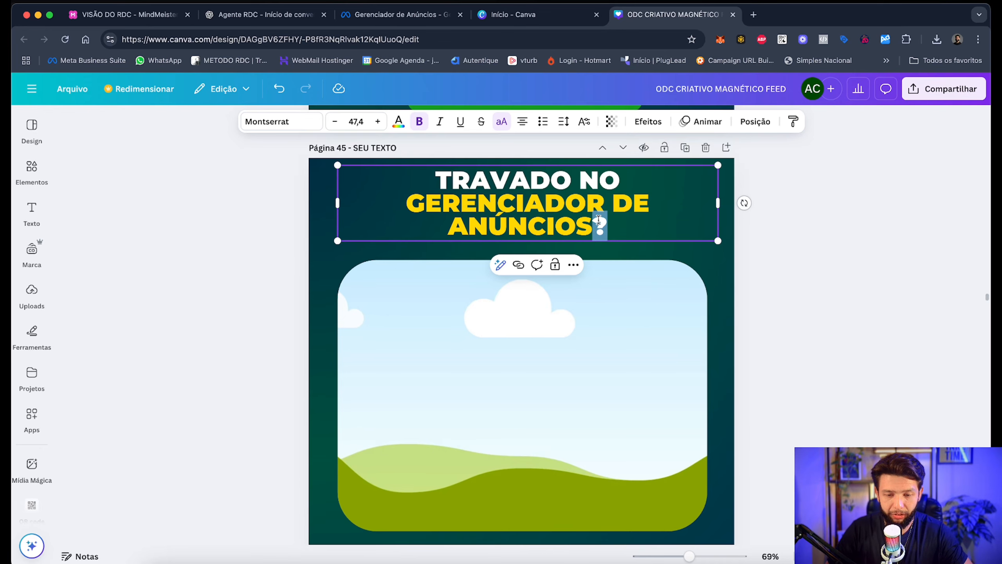
left_click(398, 121)
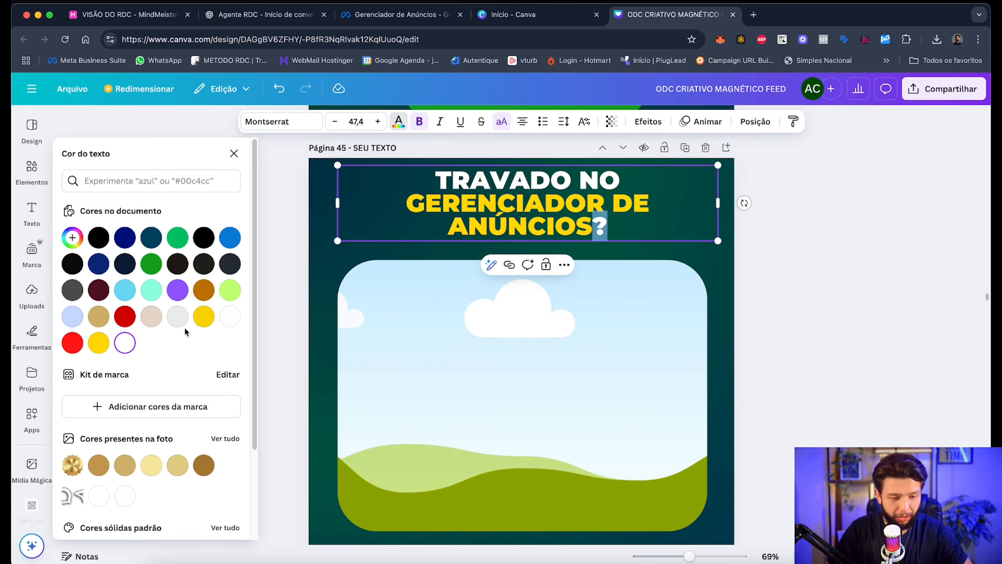
left_click(99, 342)
key("Escape")
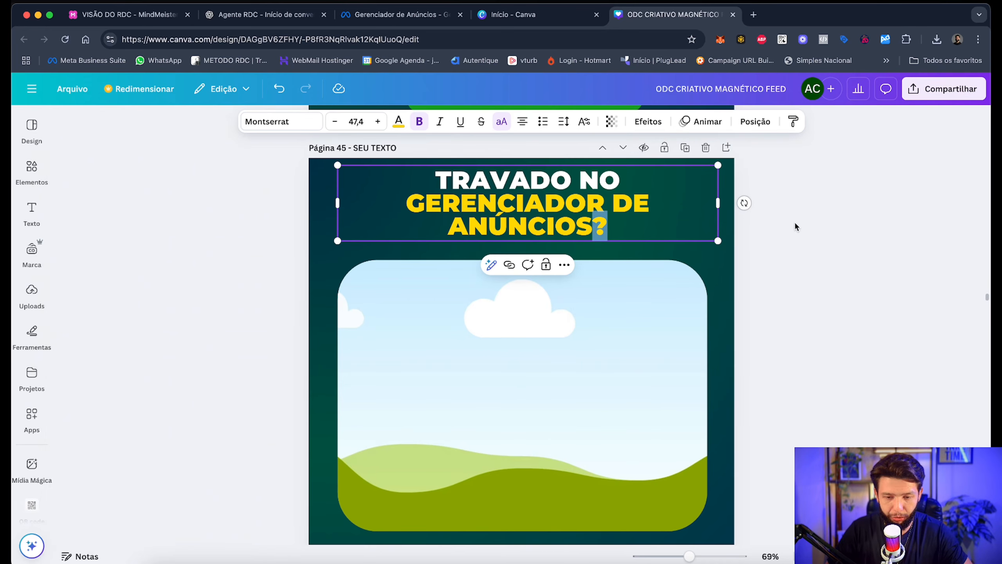
key("Escape")
Step: Narrow the title box so it wraps after "GERENCIADOR" and centre it on the page
left_click_drag(717, 202, 572, 205)
left_click_drag(434, 204, 505, 203)
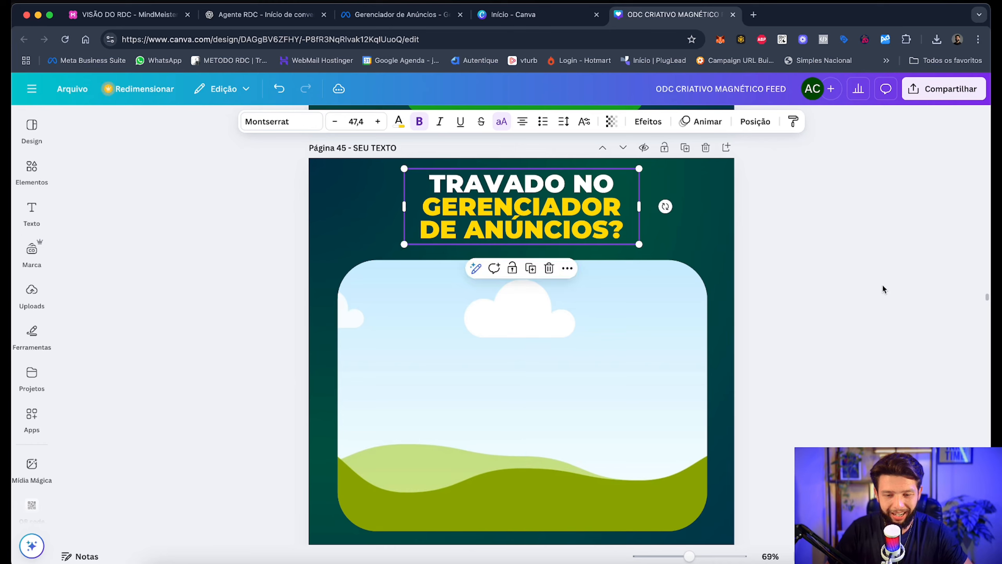
left_click(883, 287)
Step: Upload the AI image of the panicked man on a red background from Imagens IA and place it in the page's frame
left_click(670, 395)
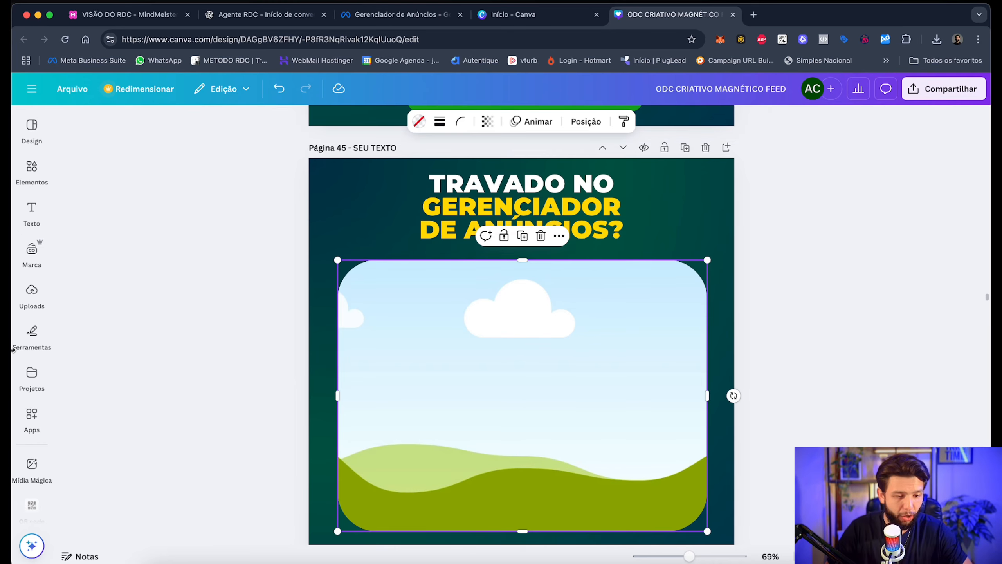
left_click(32, 292)
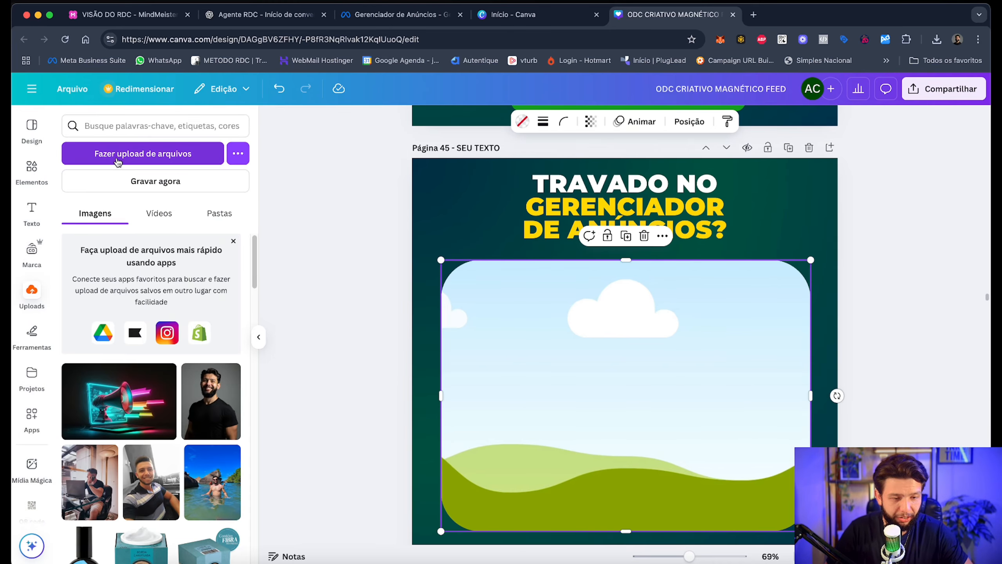
left_click(118, 162)
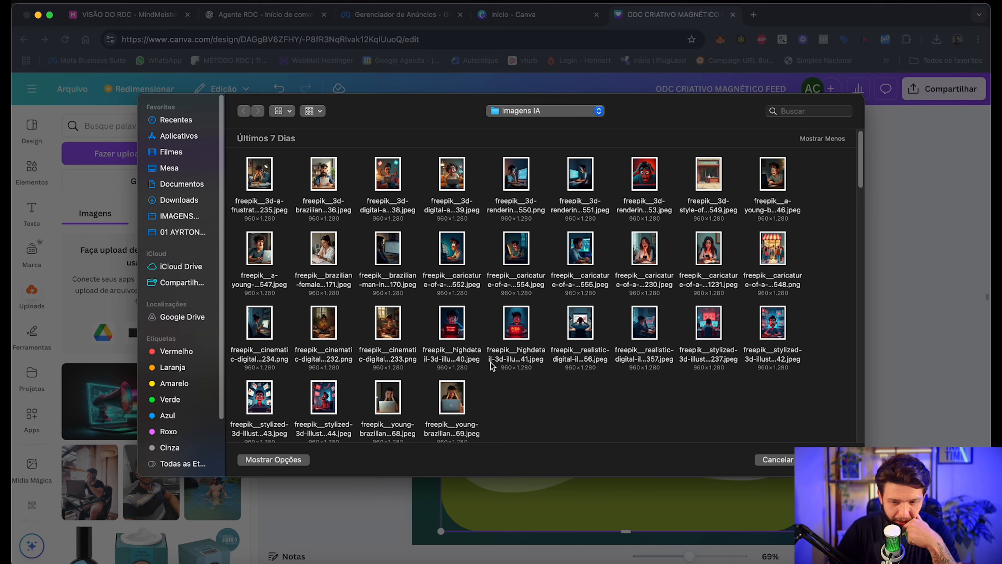
left_click(654, 211)
key("Return")
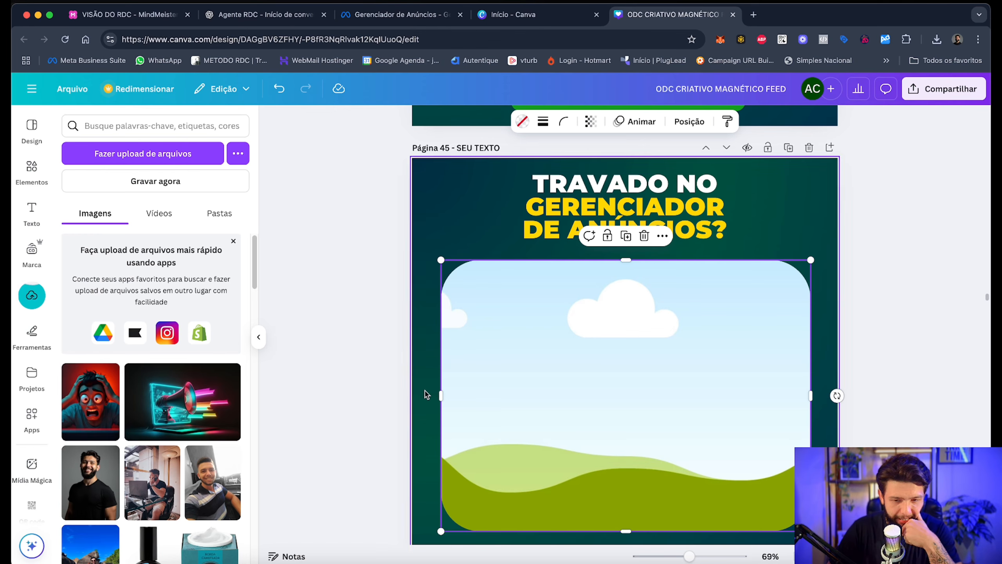
left_click_drag(90, 401, 728, 423)
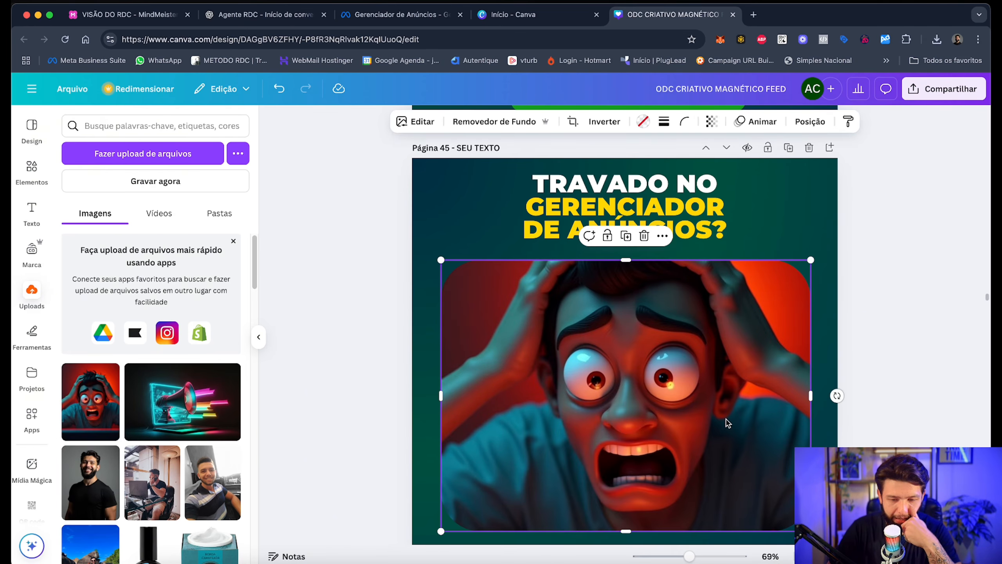
Step: Move the image frame up slightly and shift the picture down a little inside its crop
left_click_drag(659, 423, 661, 403)
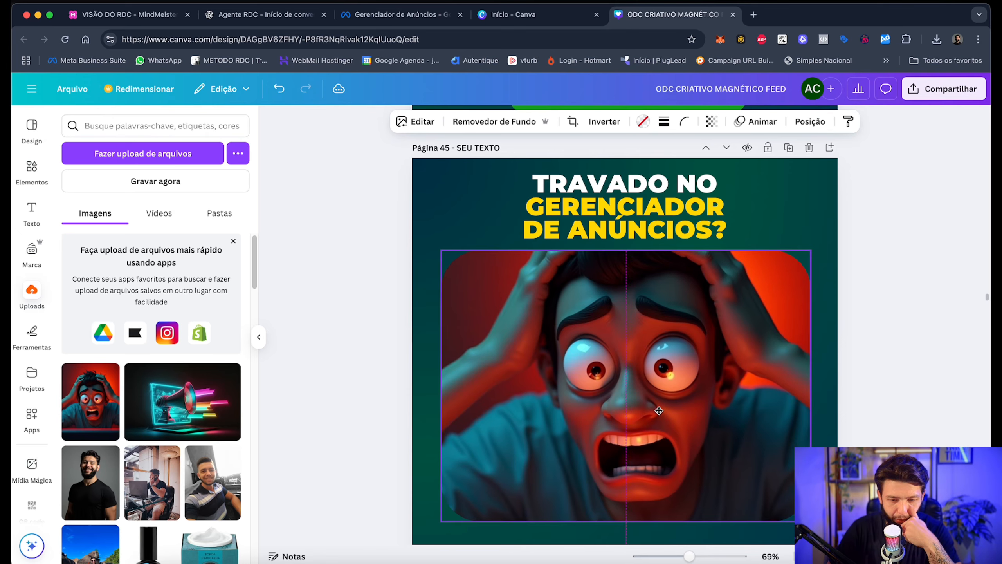
double_click(662, 402)
scroll(539, 271, "down", 5)
scroll(539, 272, "up", 3)
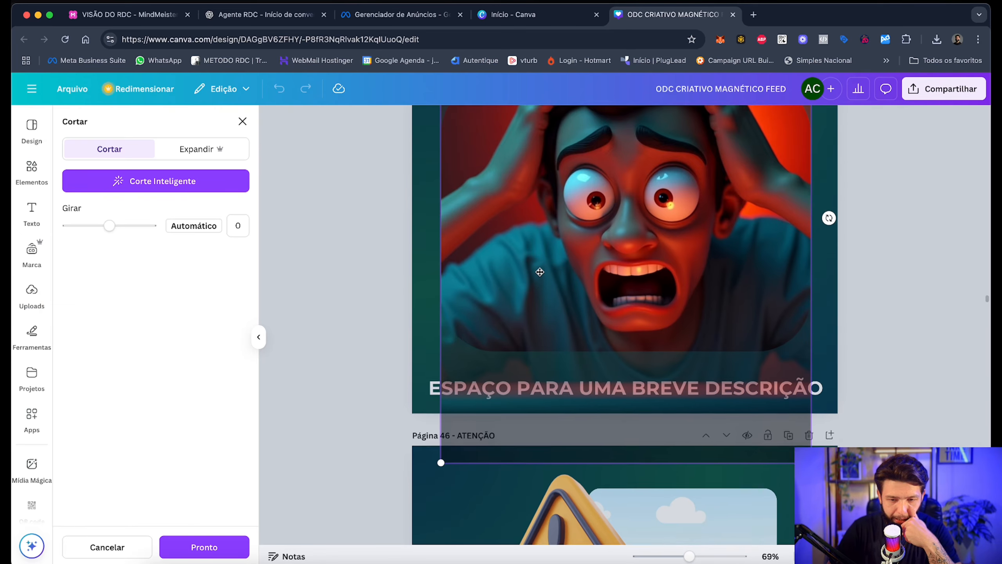
scroll(540, 271, "up", 3)
left_click_drag(578, 301, 578, 308)
left_click(828, 350)
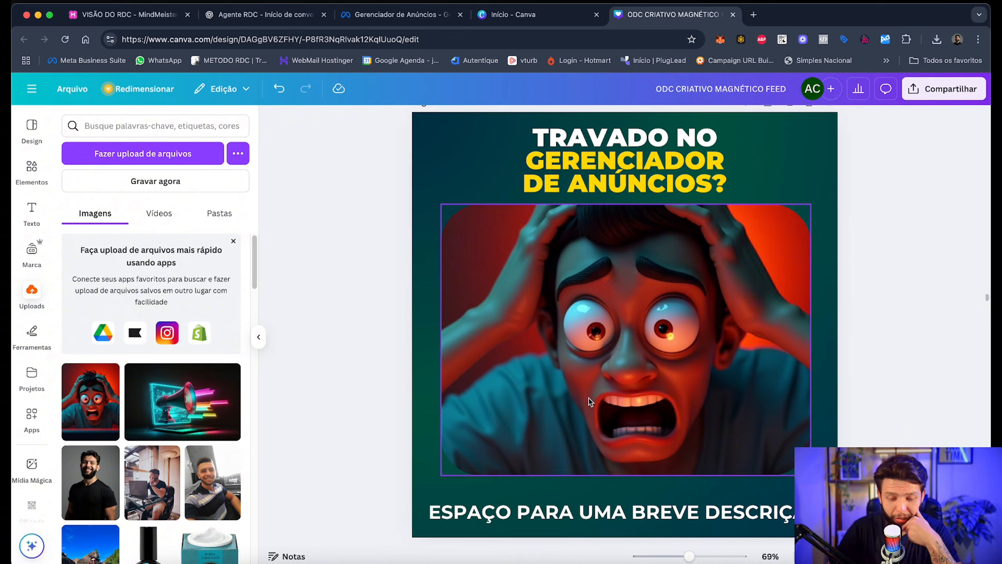
Step: Change the page background from the green gradient to the solid dark red #931E0E
left_click(787, 174)
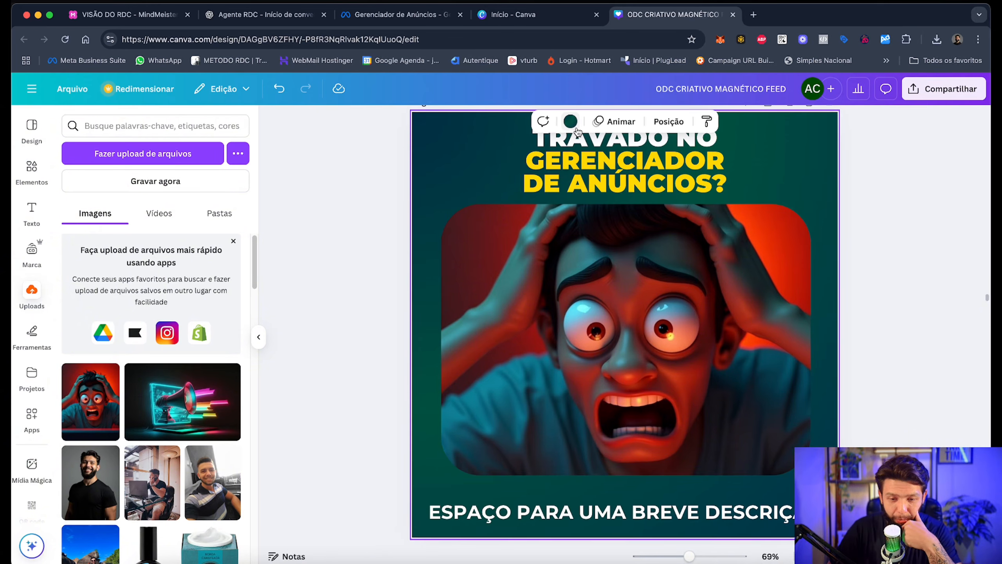
left_click(575, 127)
left_click(73, 310)
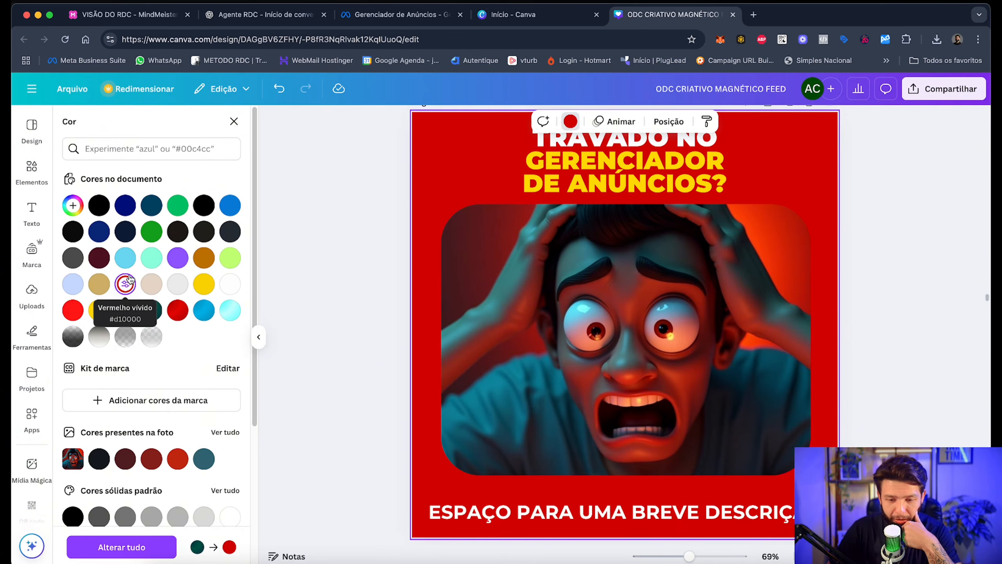
left_click(177, 310)
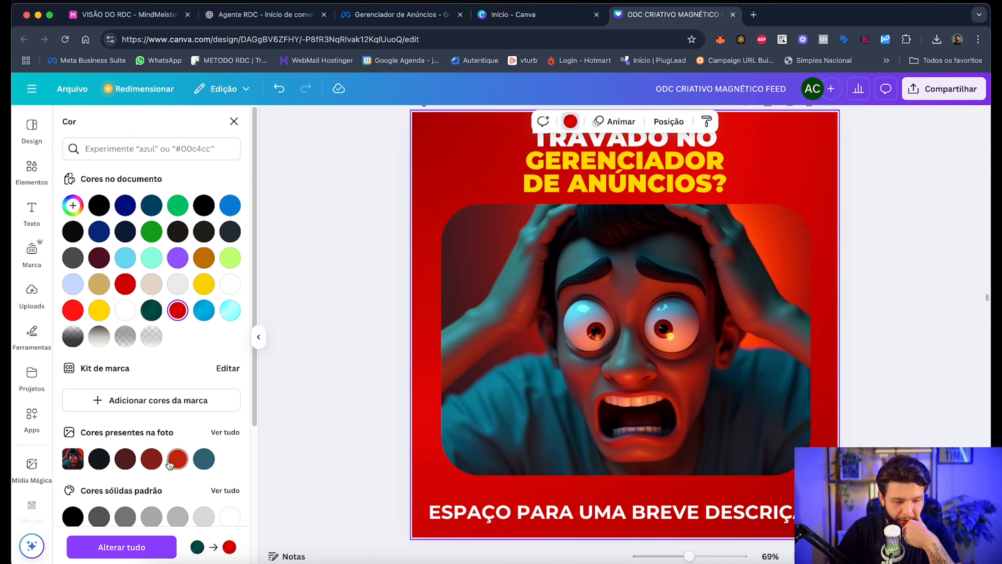
left_click(176, 460)
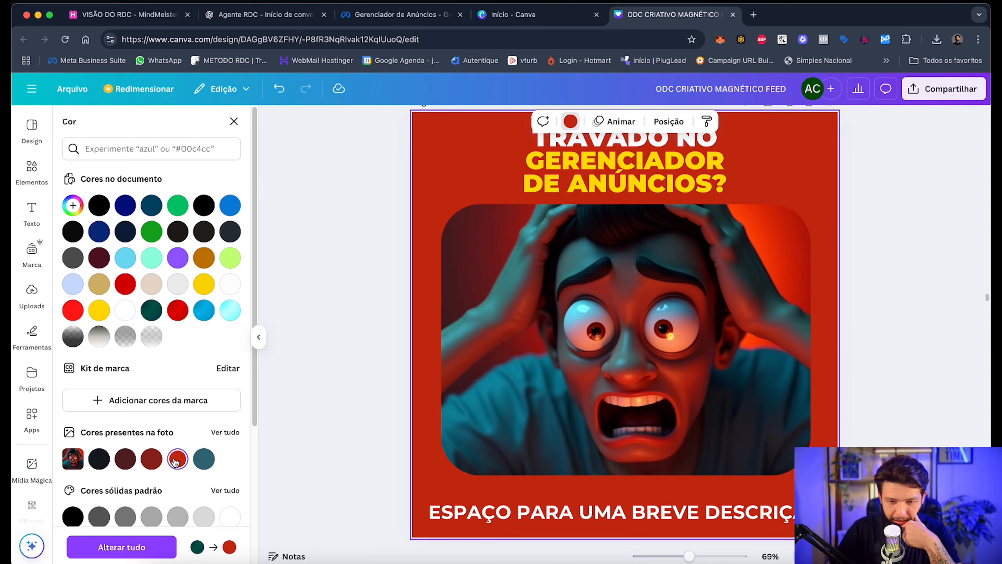
left_click(73, 209)
left_click(213, 285)
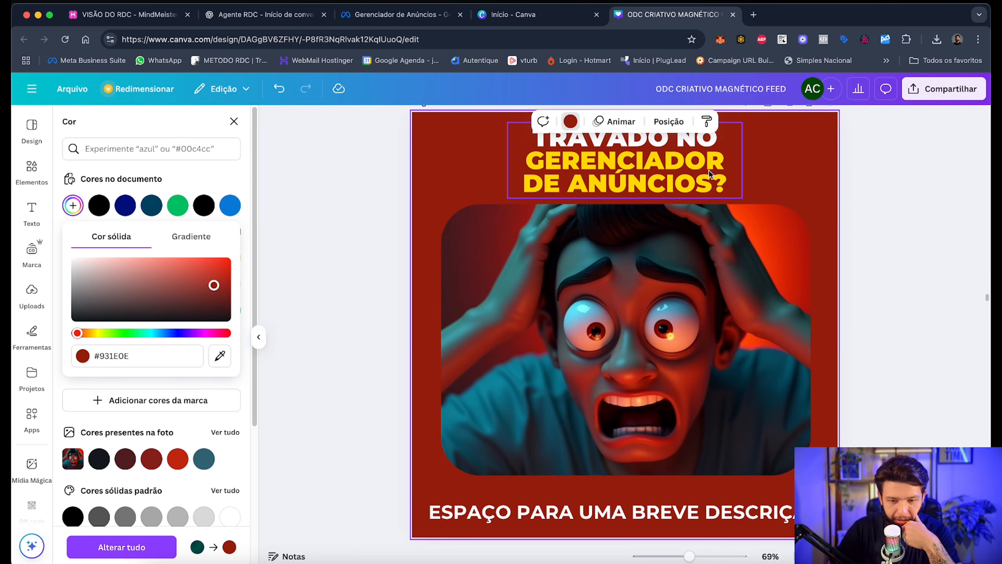
left_click(910, 176)
scroll(787, 311, "down", 2)
scroll(787, 311, "up", 1)
scroll(787, 311, "up", 3)
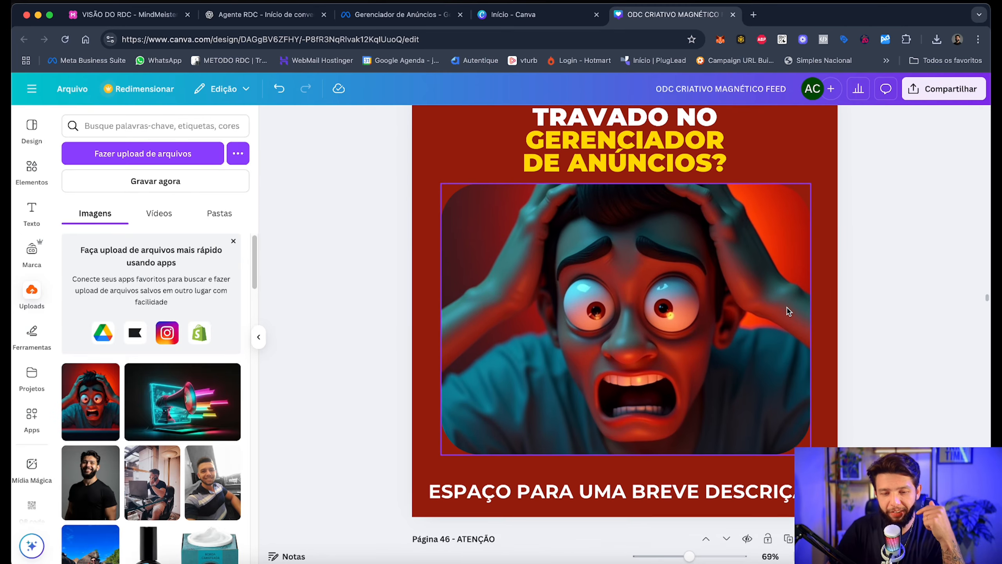
scroll(787, 311, "down", 1)
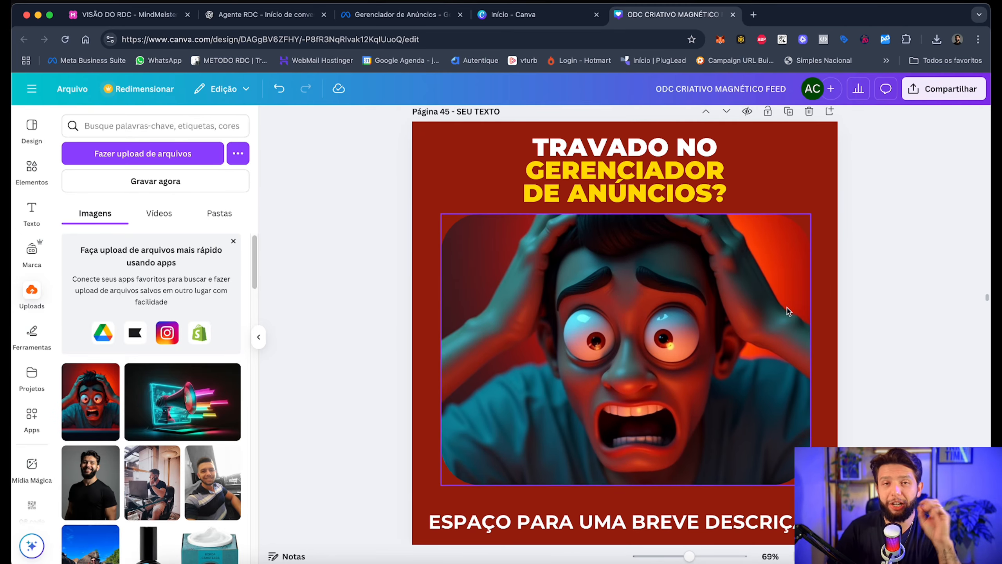
Step: Shrink the image frame slightly and centre it below the title
left_click(697, 178)
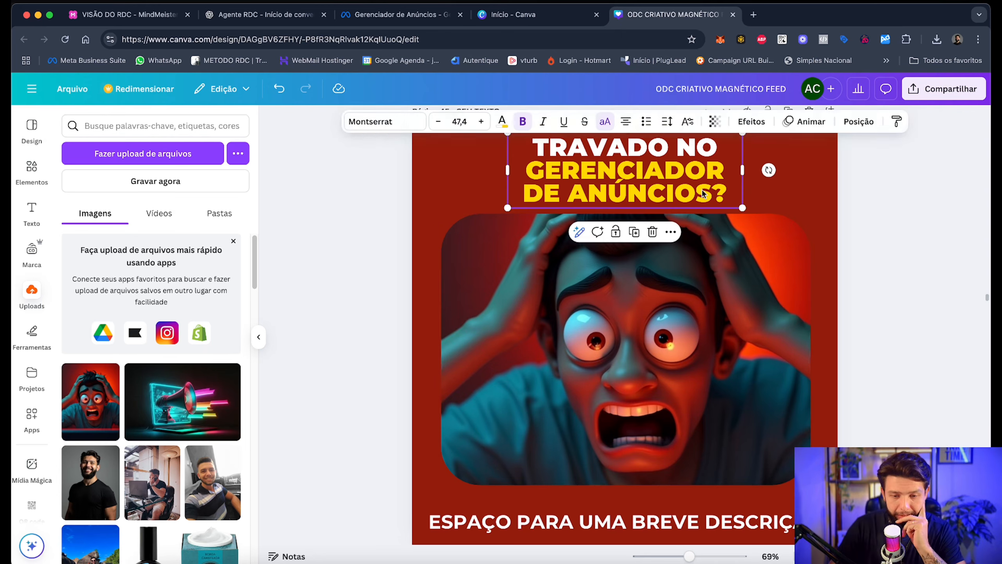
left_click(701, 318)
left_click_drag(441, 215, 463, 230)
left_click_drag(715, 311, 707, 305)
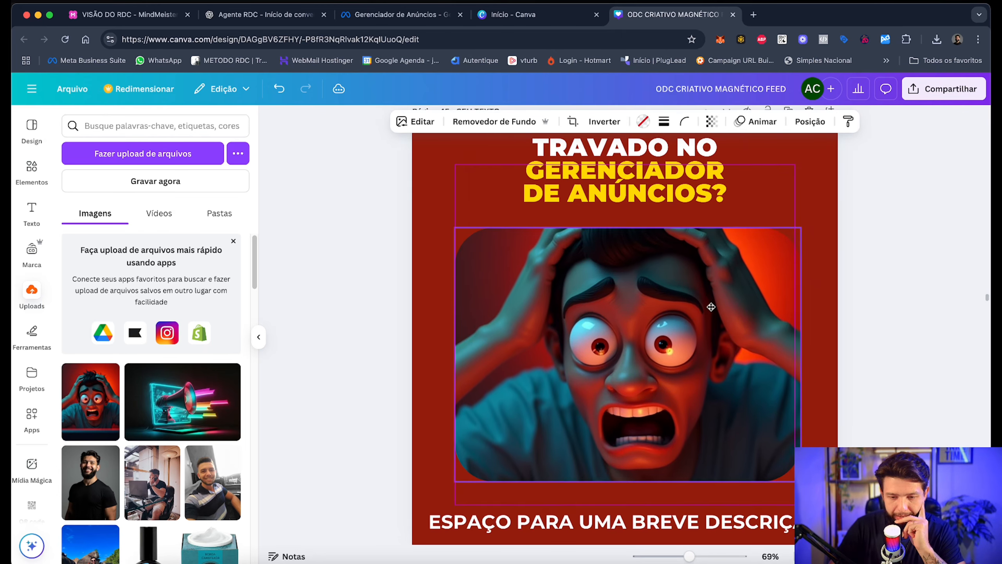
Step: Widen the title box so it wraps after "GERENCIADOR DE" and centre it above the image
left_click(599, 179)
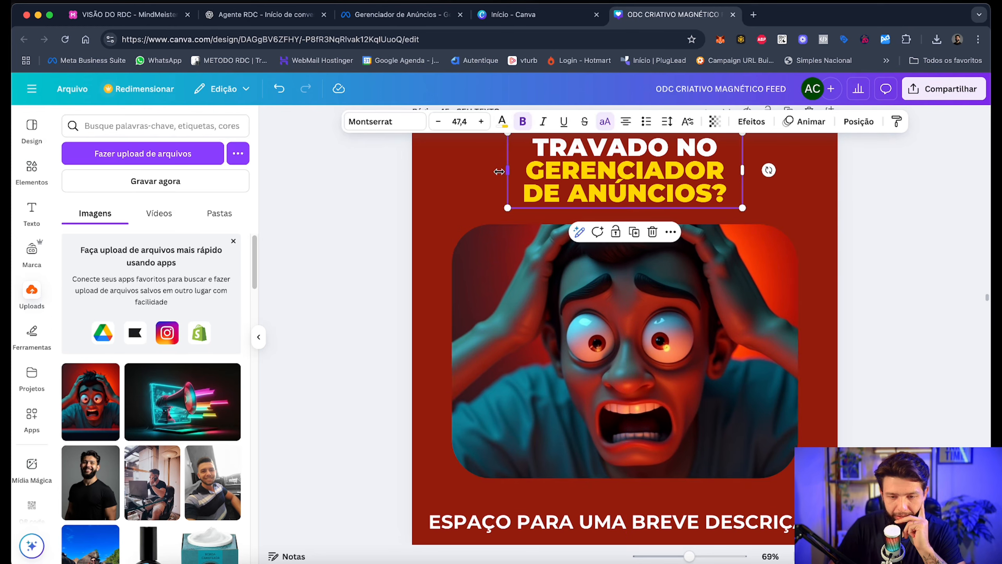
left_click_drag(499, 172, 452, 173)
left_click_drag(609, 168, 636, 166)
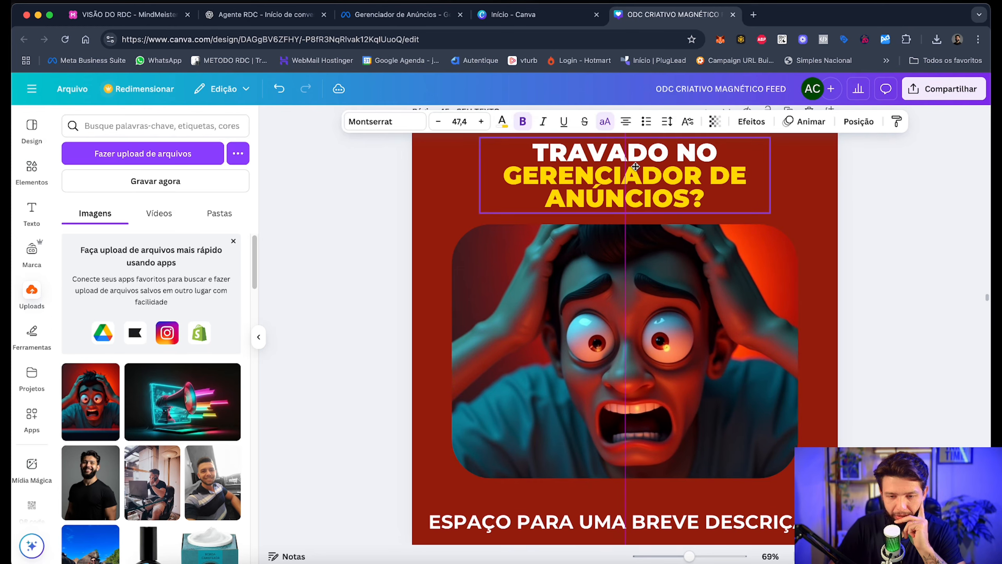
scroll(636, 167, "up", 1)
mouse_move(664, 207)
left_mouse_down()
mouse_move(659, 190)
mouse_move(664, 206)
left_mouse_up()
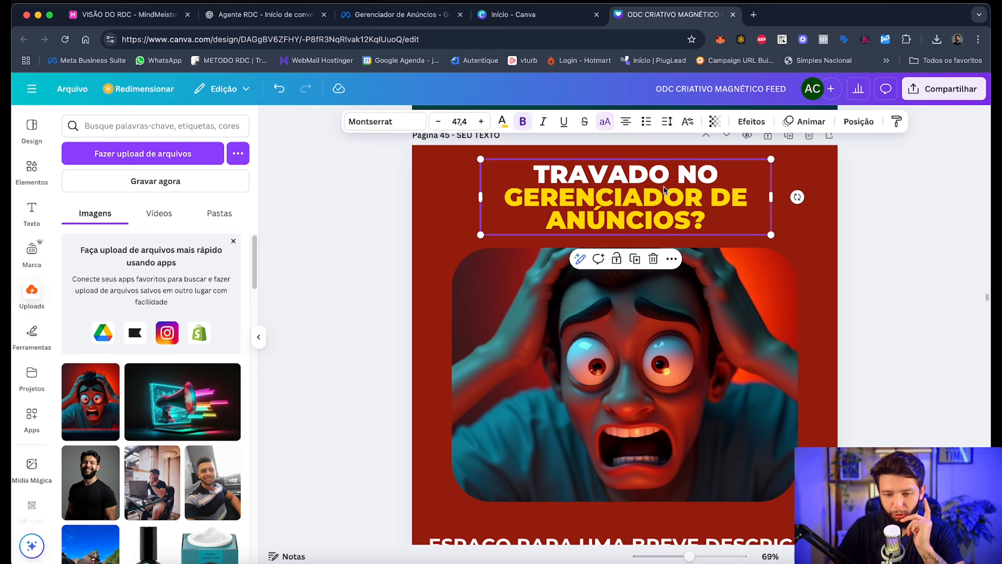
Step: Switch to the Agente RDC chat and copy Variação 1's line beginning "Crie sua primeira campanha em 30 minutos"
scroll(785, 284, "down", 5)
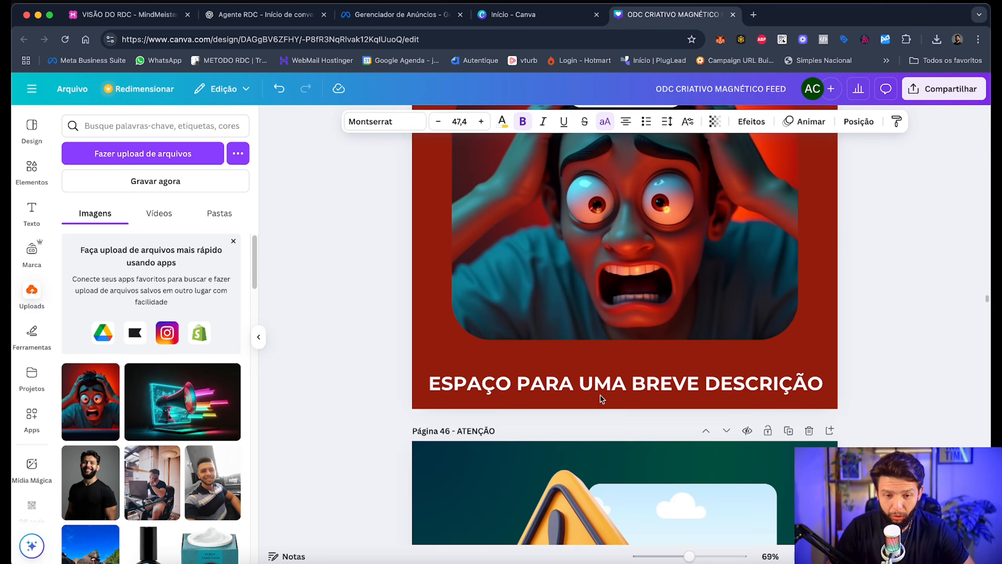
left_click(277, 2)
left_click(213, 16)
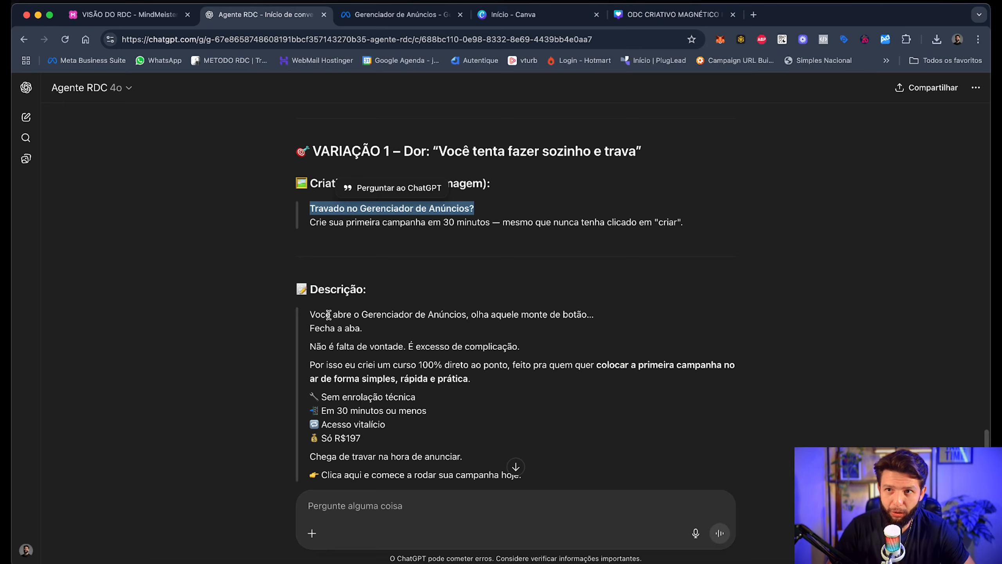
left_click_drag(310, 222, 682, 222)
Step: Back in Canva, replace page 45's description with "CLIQUE NO LINK E CRIE SUA PRIMEIRA CAMPANHA EM 30 MINUTOS — MESMO QUE NUNCA TENHA CLICADO EM "CRIAR""
left_click(372, 15)
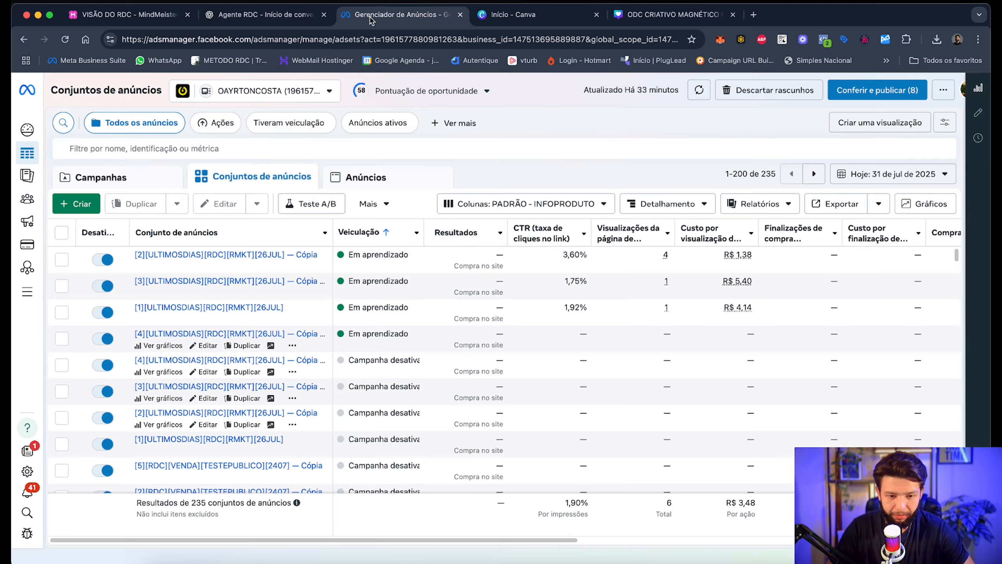
left_click(524, 16)
left_click(671, 14)
type("CLIQUE NO LINK")
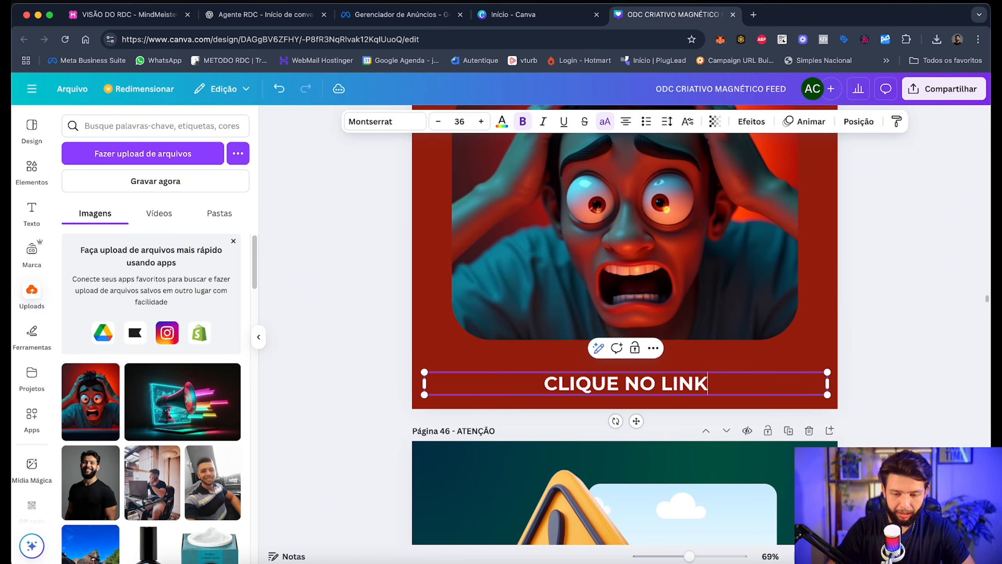
type("E CRIE SUA PRIMEIRA CAMPANHA EM 30 MINUTOS — MESMO QUE NUNCA TENHA CLICADO EM \"CRIAR\"")
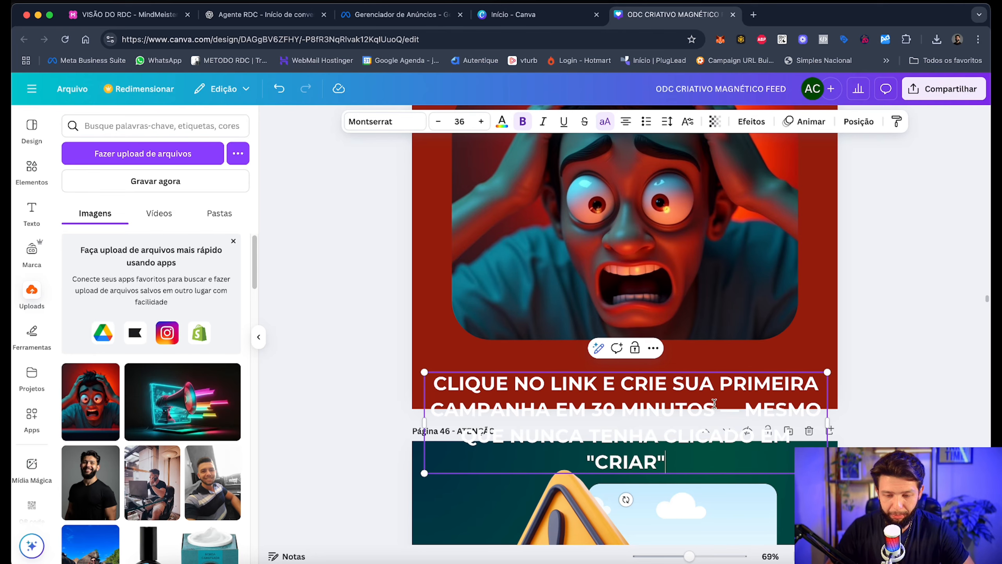
Step: Set the description's font size to 23 and shorten it to "CLIQUE NO LINK E CRIE SUA PRIMEIRA CAMPANHA EM 30 MINUTOS" in a narrower box
left_click(435, 124)
left_click(513, 395)
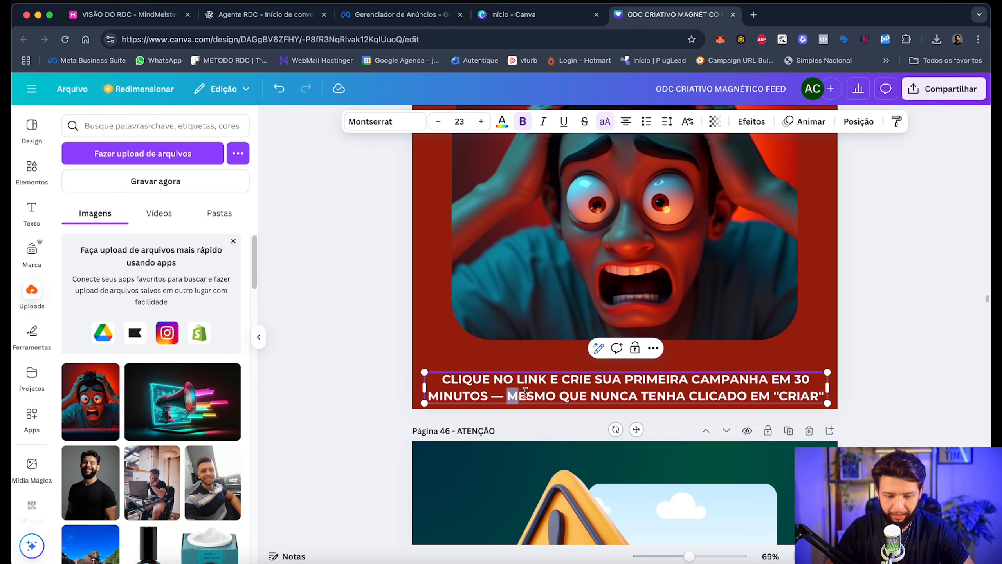
left_click_drag(525, 392, 825, 396)
key("BackSpace")
key("BackSpace")
key("BackSpace")
key("BackSpace")
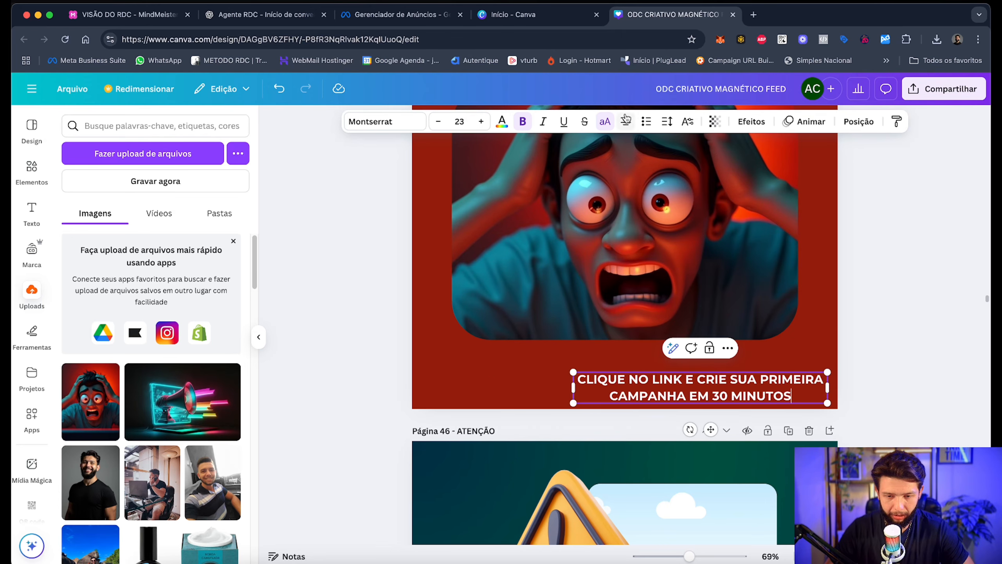
Step: Tighten the description's line spacing and move the text up towards the centre, just below the image
left_click(625, 120)
left_click(631, 122)
left_click(631, 122)
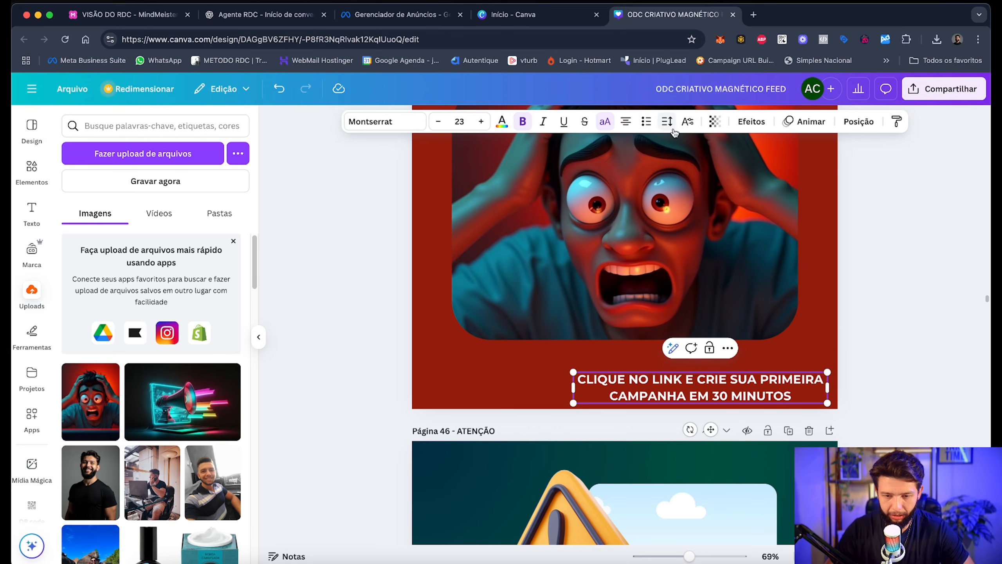
left_click(667, 121)
left_click_drag(645, 208, 625, 208)
left_click(733, 394)
left_click_drag(733, 394, 678, 365)
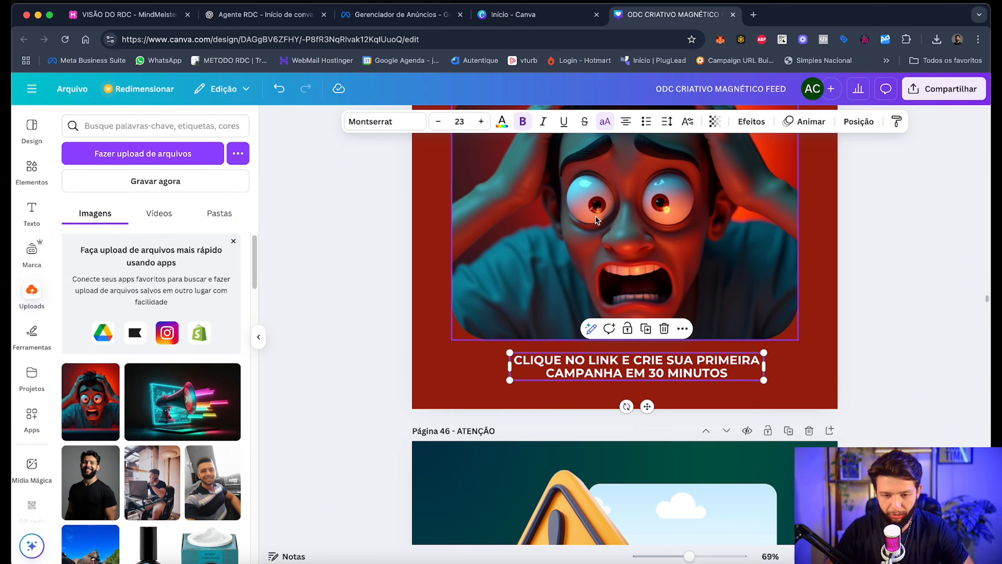
Step: Turn off the description's uppercase formatting and place a duplicate of the text box directly beneath it
left_click(610, 123)
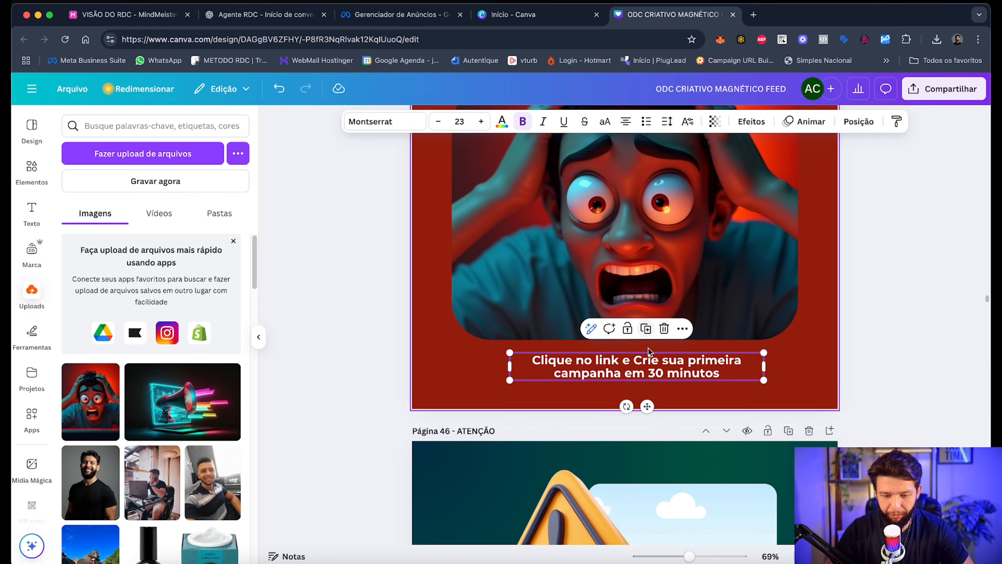
left_click_drag(647, 359, 648, 357)
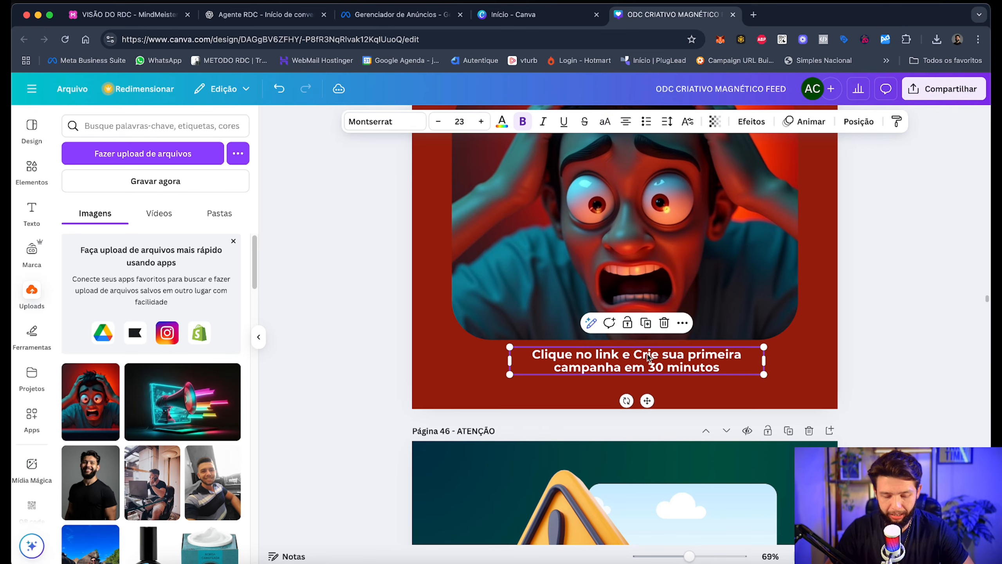
key("super+d")
left_click_drag(648, 367, 629, 388)
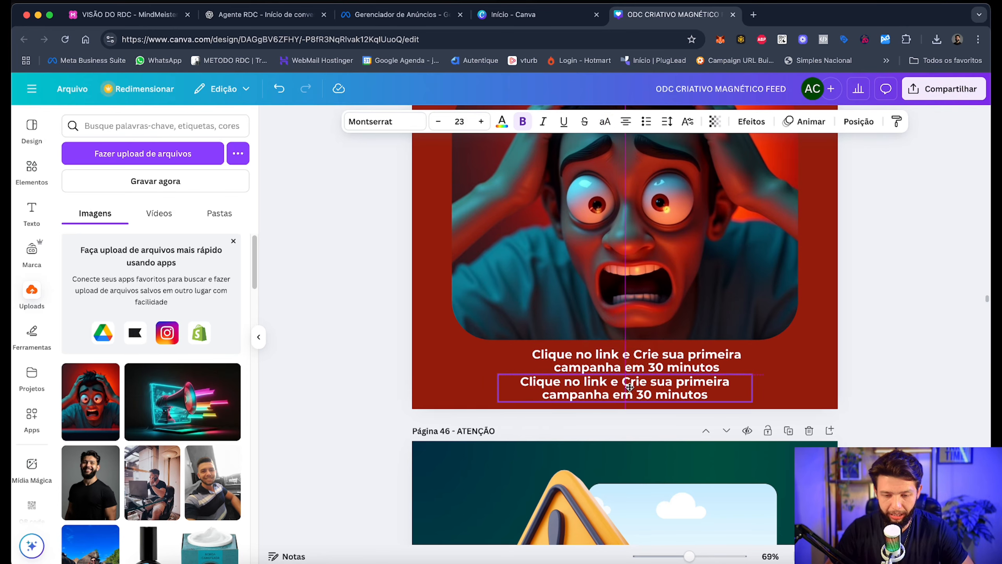
Step: Replace the duplicate's text with "Mesmo que nunca tenha clicado em "criar"" and widen its box so it fits on one line
double_click(630, 387)
type("mesmo que nunca tenha clicado em \"criar\"")
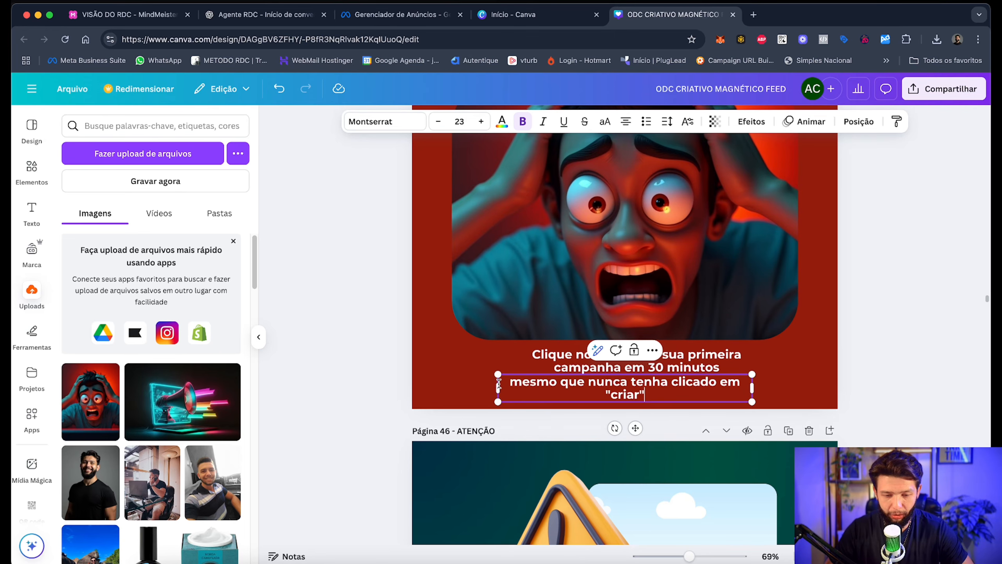
left_click_drag(498, 385, 455, 382)
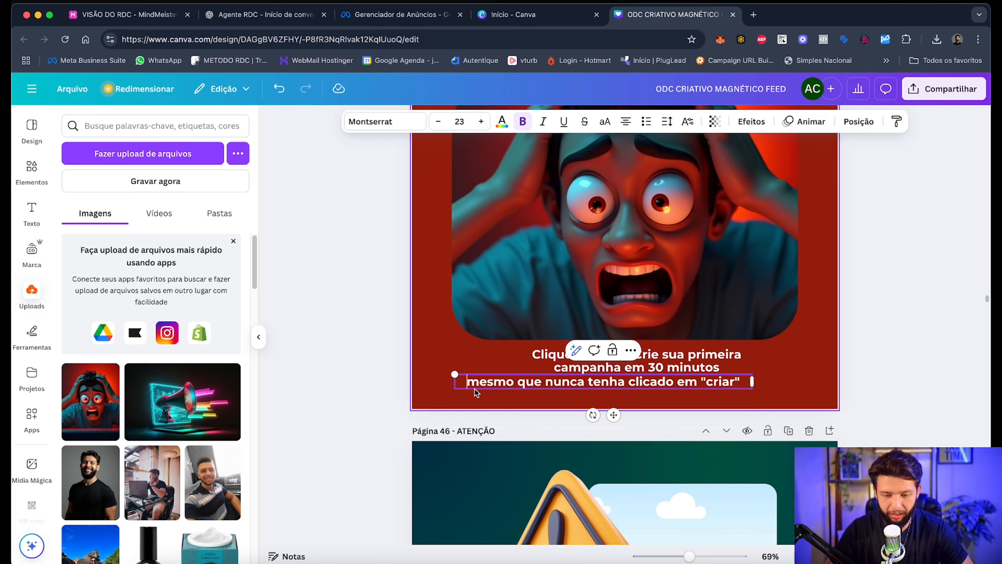
left_click(484, 381)
key("BackSpace")
type("M")
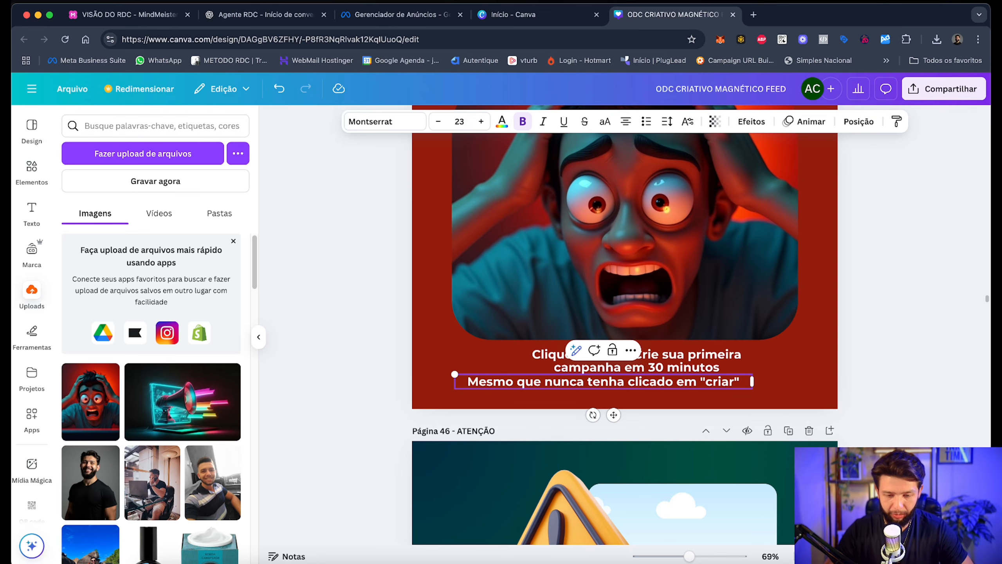
Step: Centre both description texts horizontally under the image, leaving a small gap between them
left_click(910, 355)
left_click(665, 391)
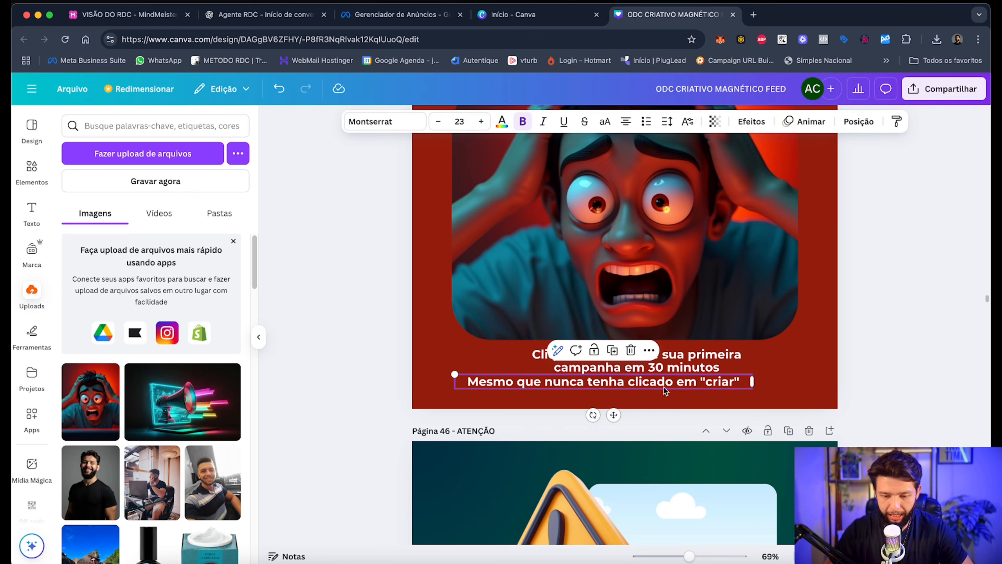
left_click_drag(665, 390, 686, 397)
left_click_drag(625, 391, 623, 391)
left_click(704, 356)
left_click_drag(703, 357, 700, 360)
Step: Recolour the "Mesmo que nunca tenha clicado em "criar"" line a darker red than the background and move it up closer to the description
left_click(727, 389)
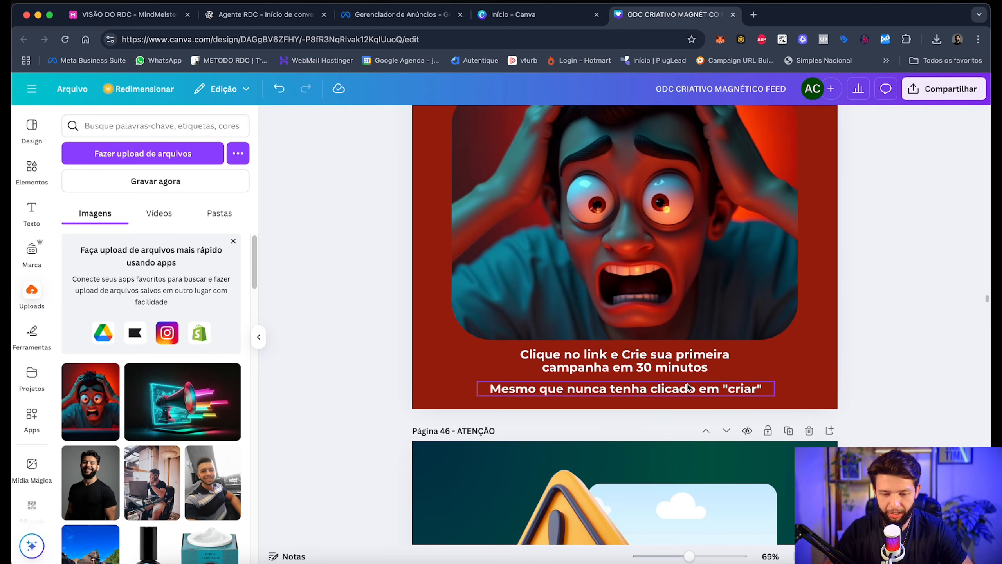
left_click(501, 124)
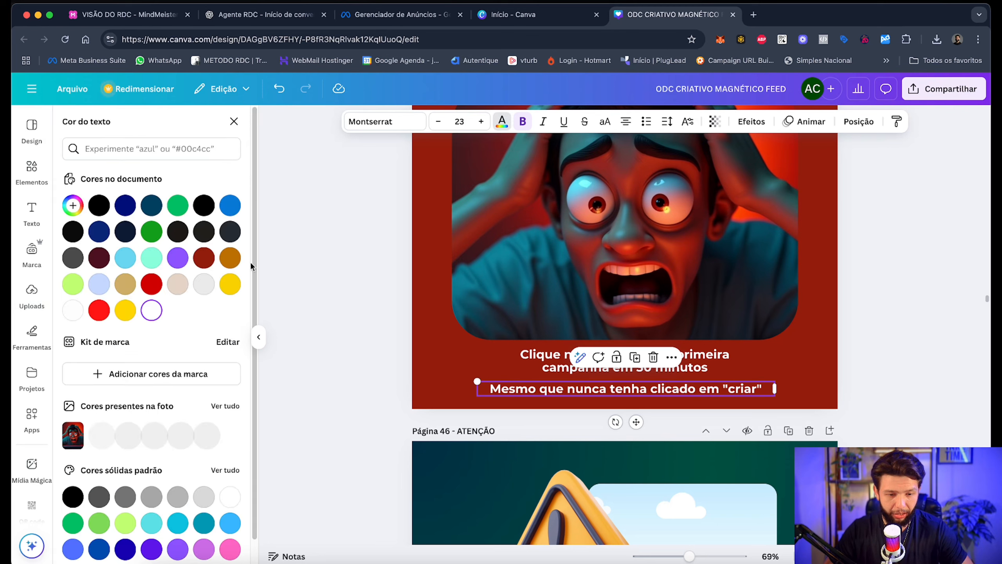
left_click(203, 257)
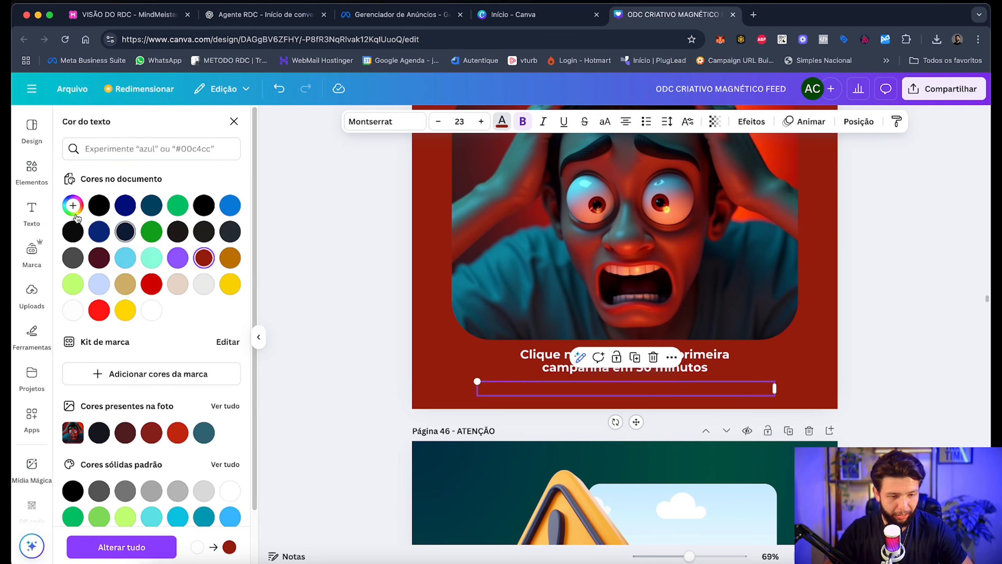
left_click(203, 258)
left_click(218, 270)
left_click_drag(600, 392, 600, 383)
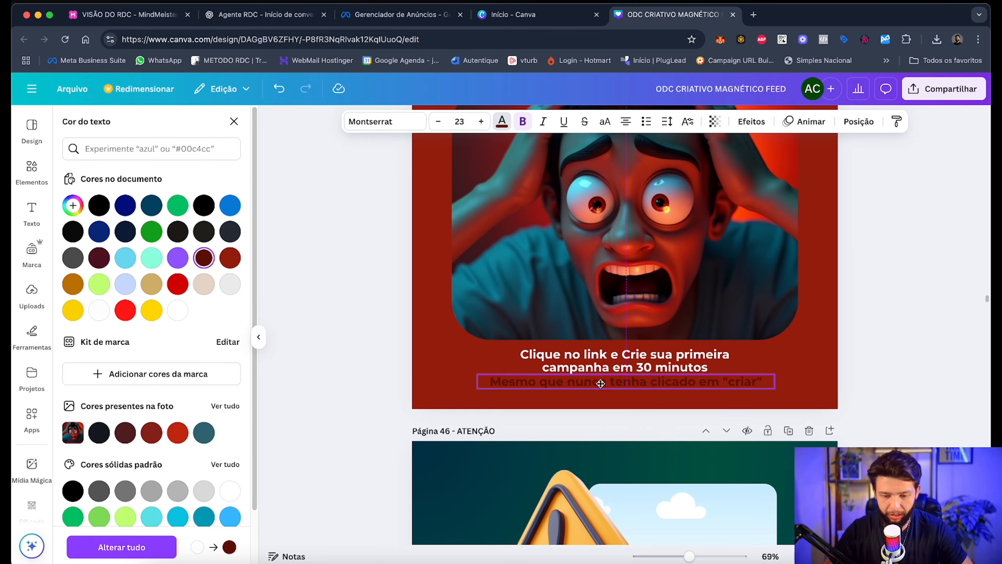
left_click(903, 333)
scroll(903, 334, "up", 3)
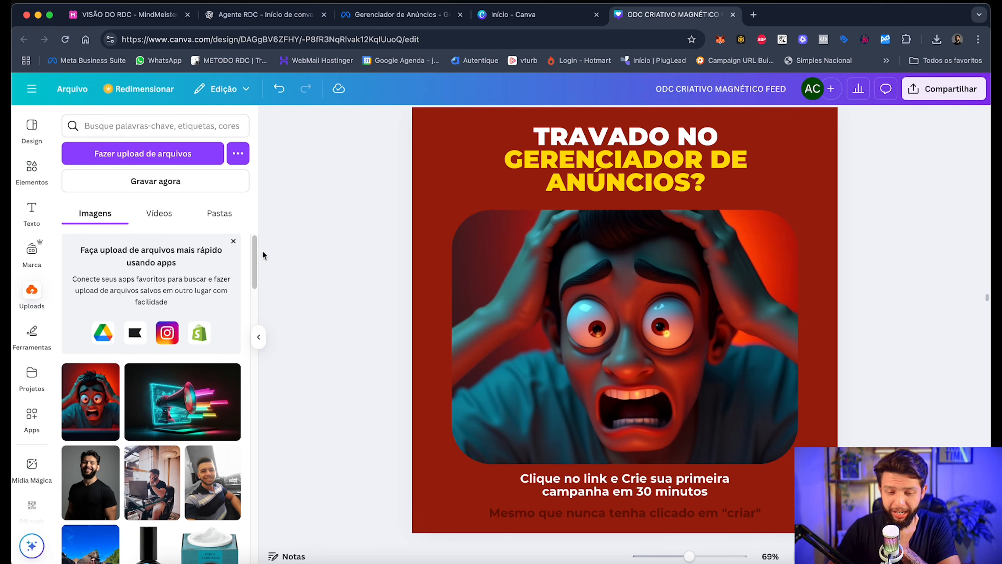
Step: Reduce the corner rounding of the scared-man image to 39
left_click(752, 312)
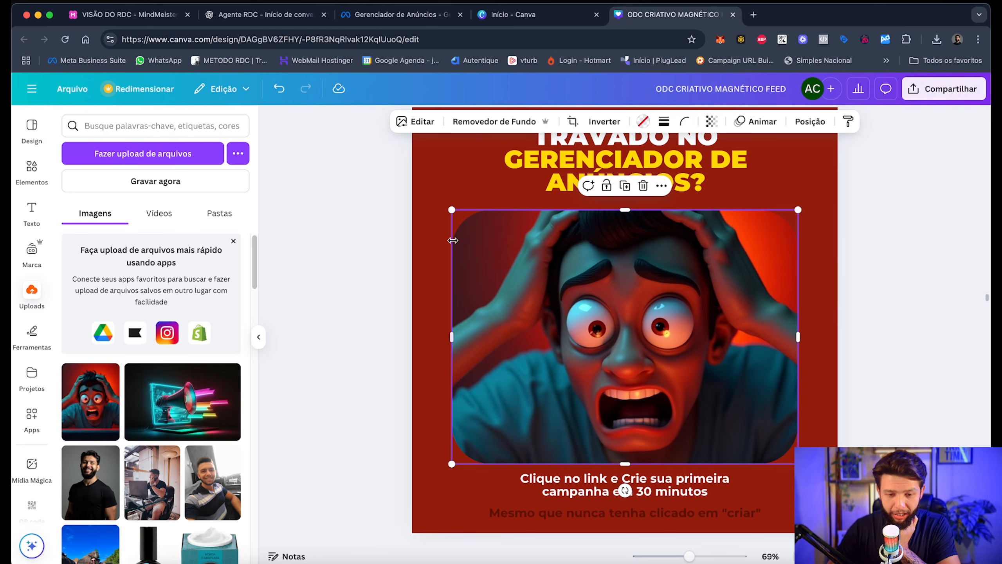
left_click(684, 125)
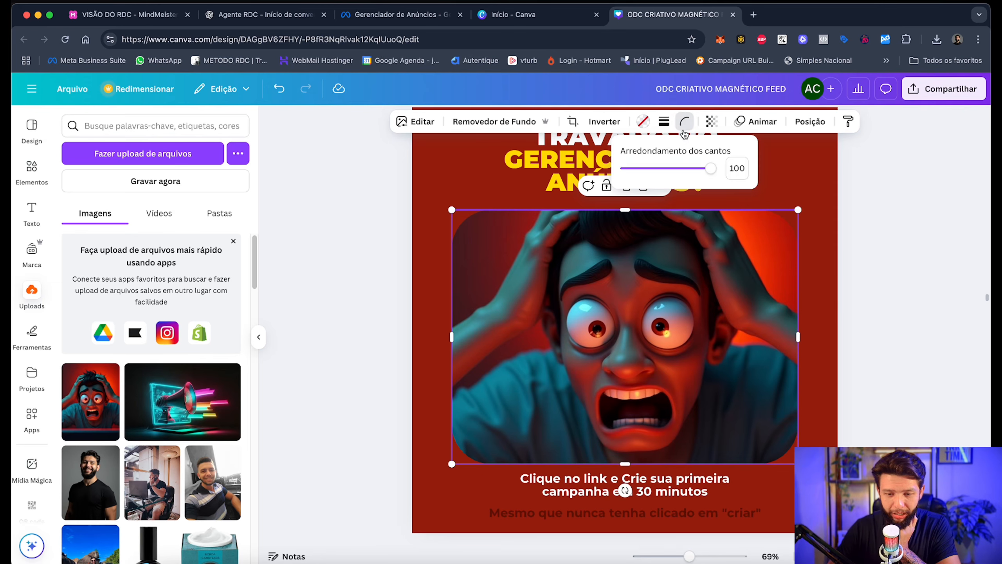
left_click_drag(710, 167, 660, 171)
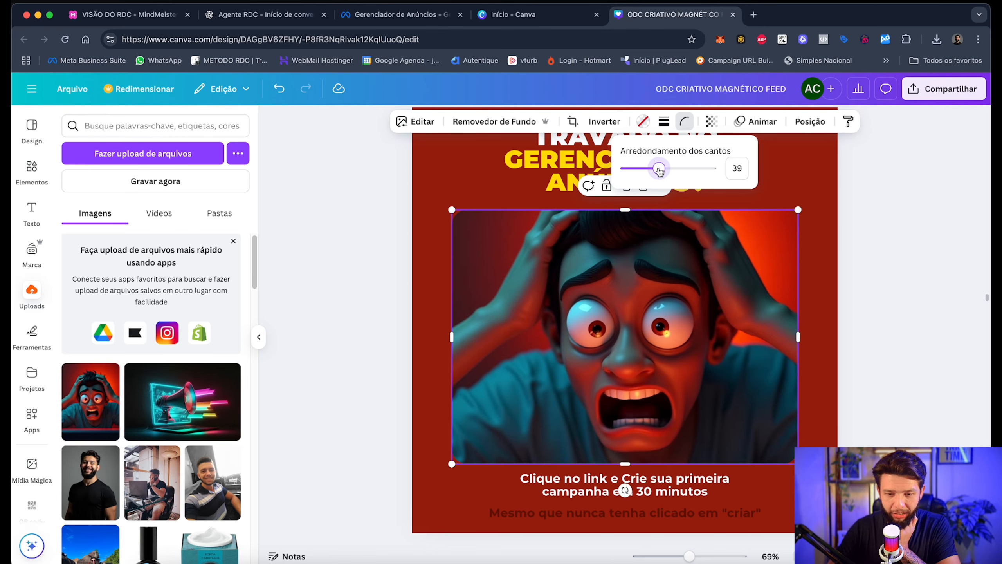
left_click(643, 122)
left_click(899, 174)
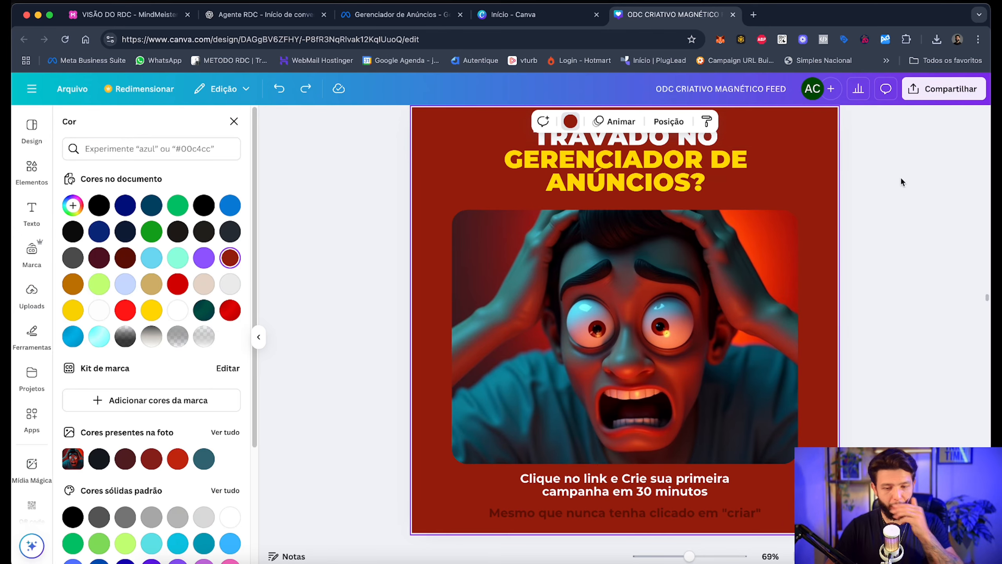
left_click(720, 279)
left_click(712, 122)
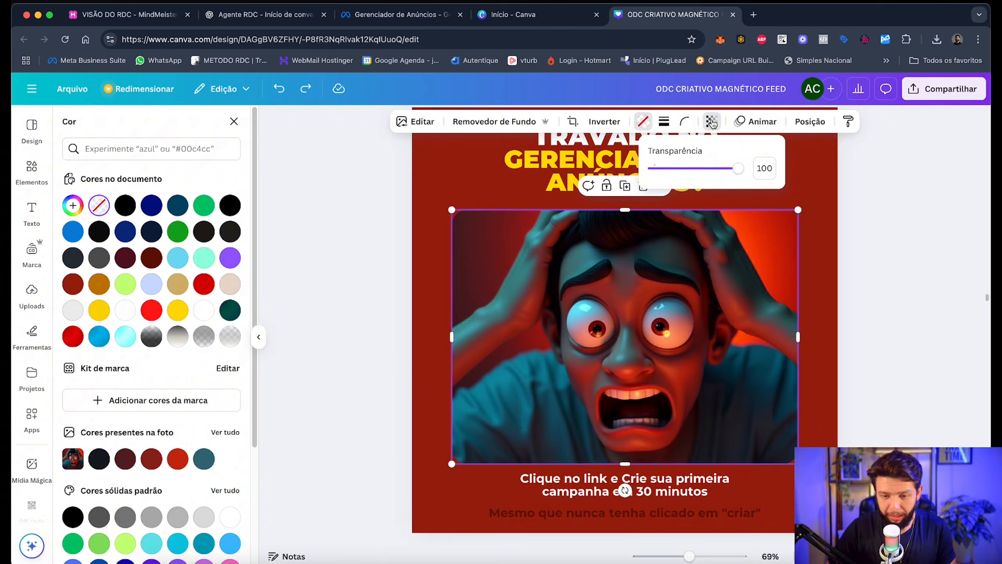
left_click(872, 204)
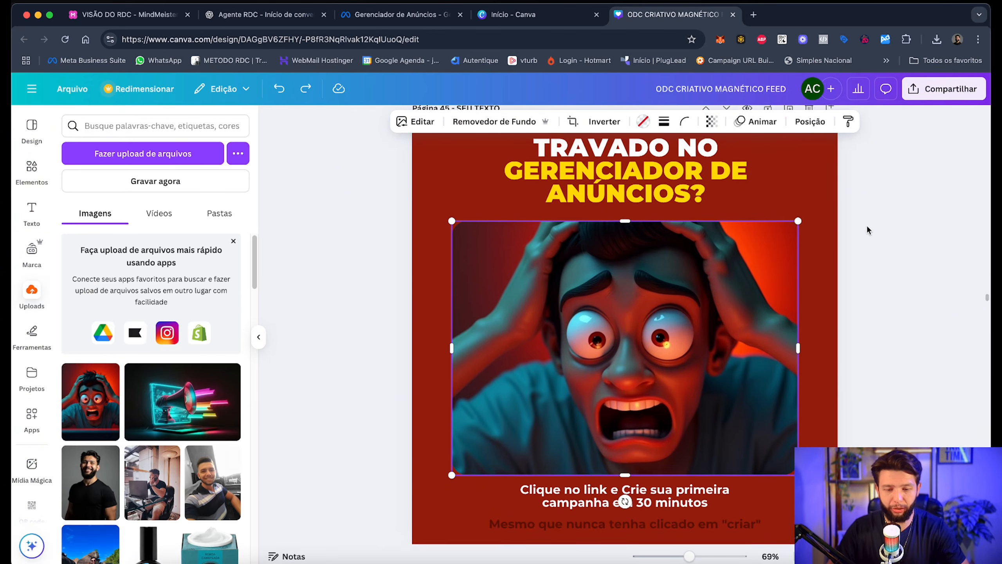
Step: Enlarge the two-line description to font size 24,9, recentre it, and move the dark red line slightly up beneath it
left_click(746, 491)
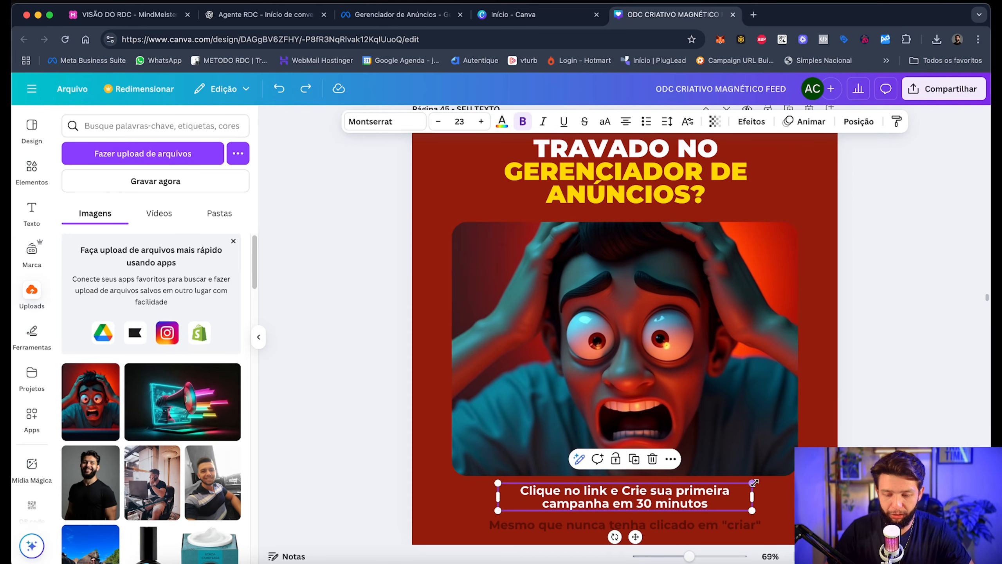
left_click_drag(752, 482, 773, 479)
left_click_drag(676, 494, 659, 493)
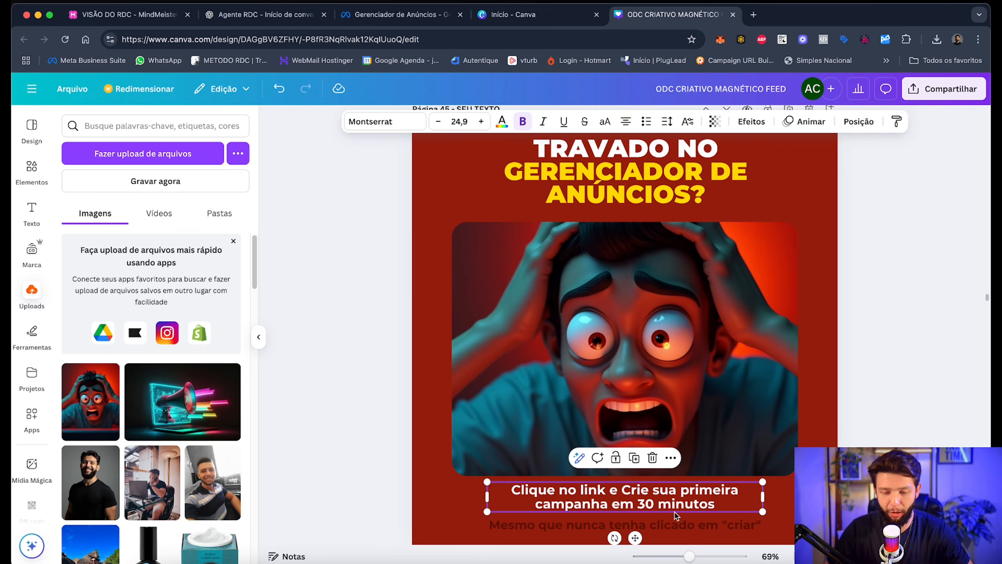
left_click_drag(680, 525, 678, 518)
key("Escape")
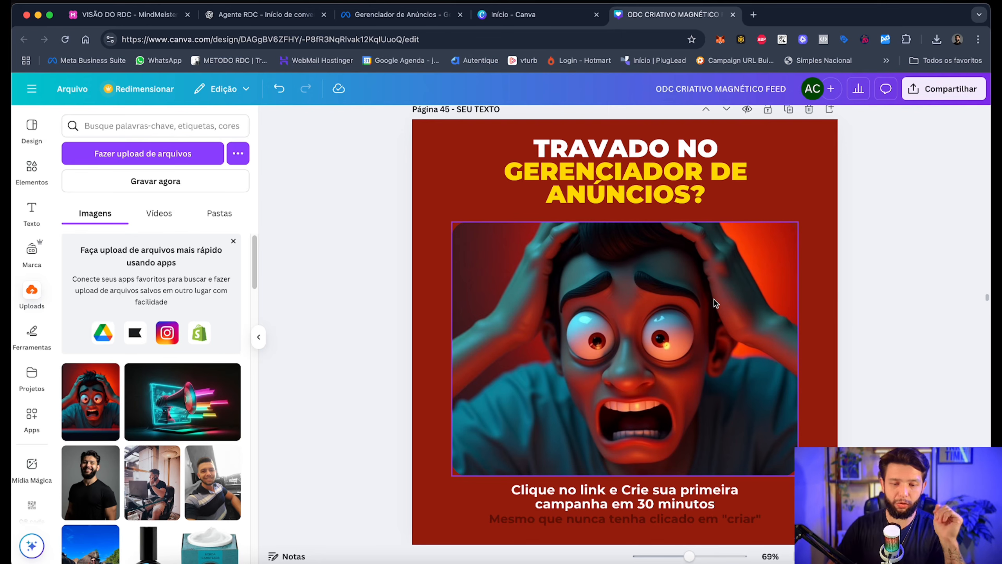
Step: Download only the current page (Page 45) as a PNG and check the exported creatives in the Downloads folder
scroll(613, 281, "up", 1)
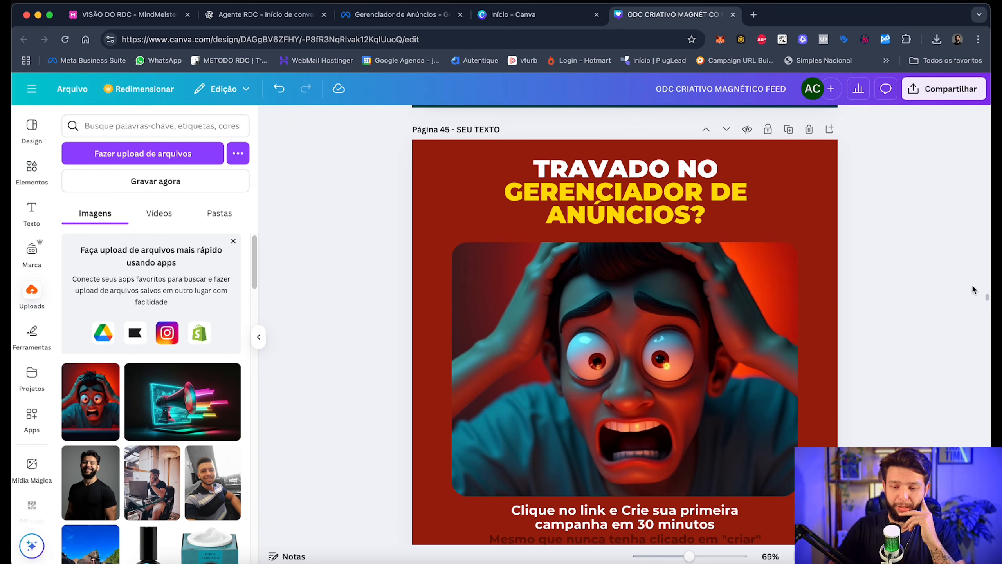
mouse_move(986, 300)
left_mouse_down()
mouse_move(987, 201)
mouse_move(987, 296)
left_mouse_up()
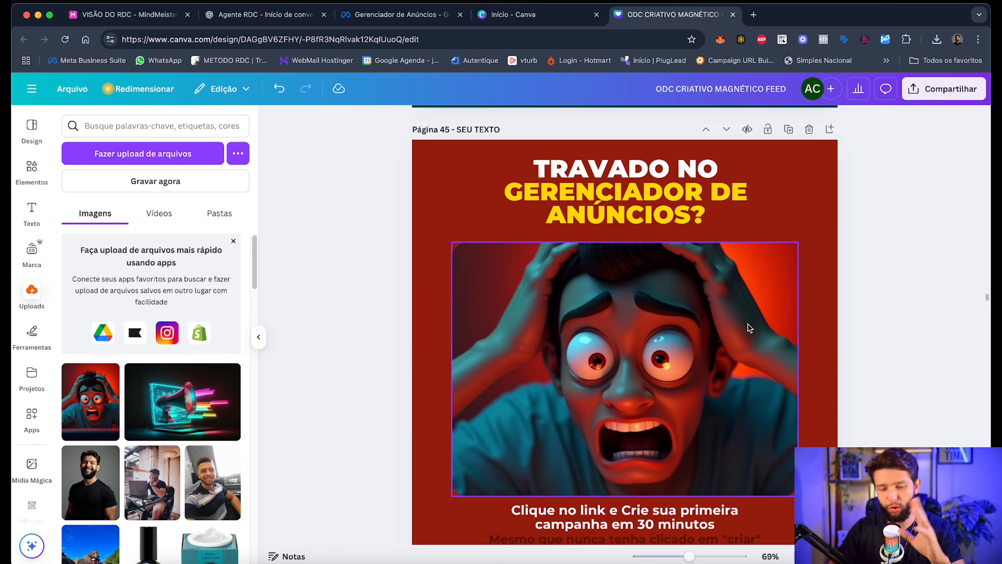
scroll(721, 326, "down", 3)
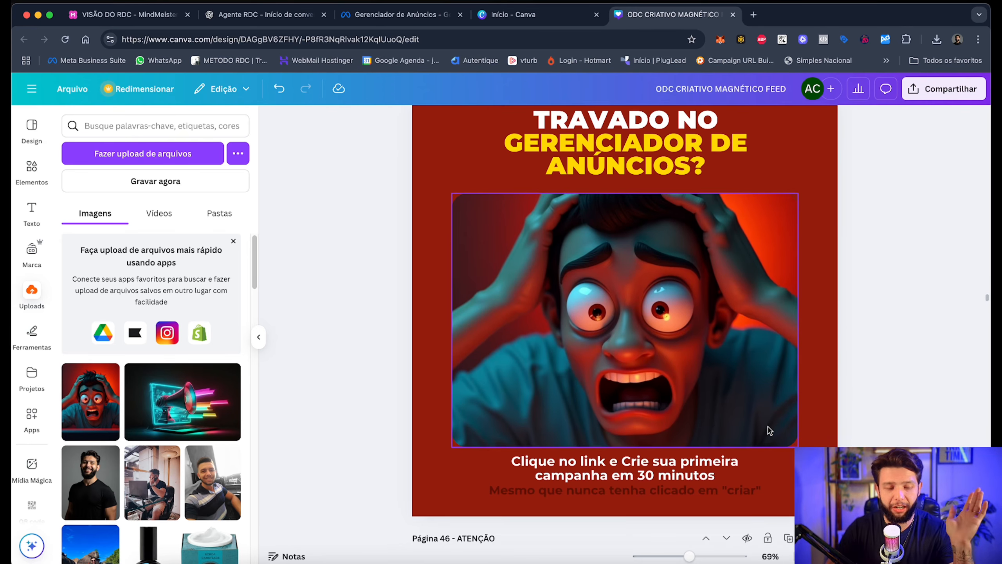
left_click(945, 89)
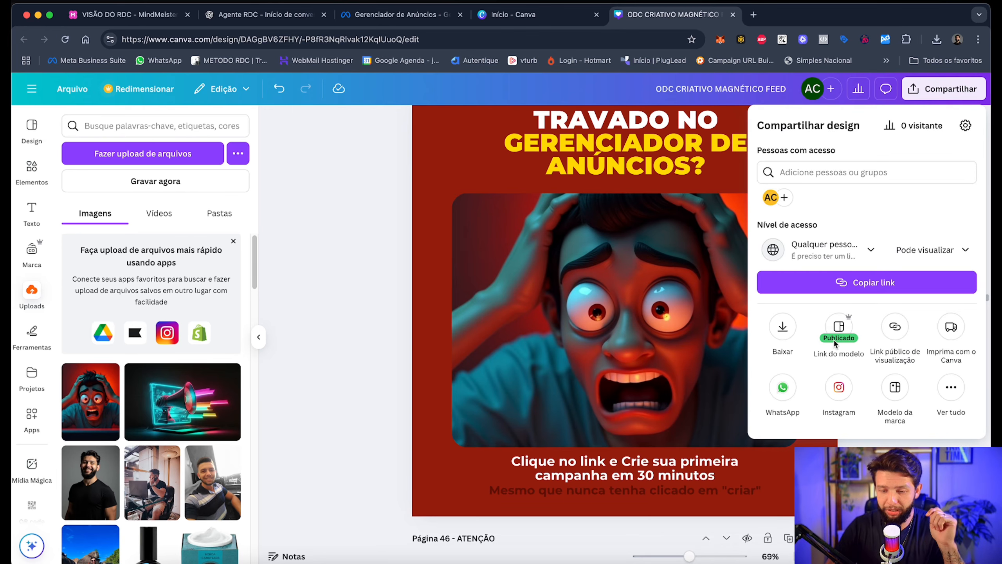
left_click(783, 326)
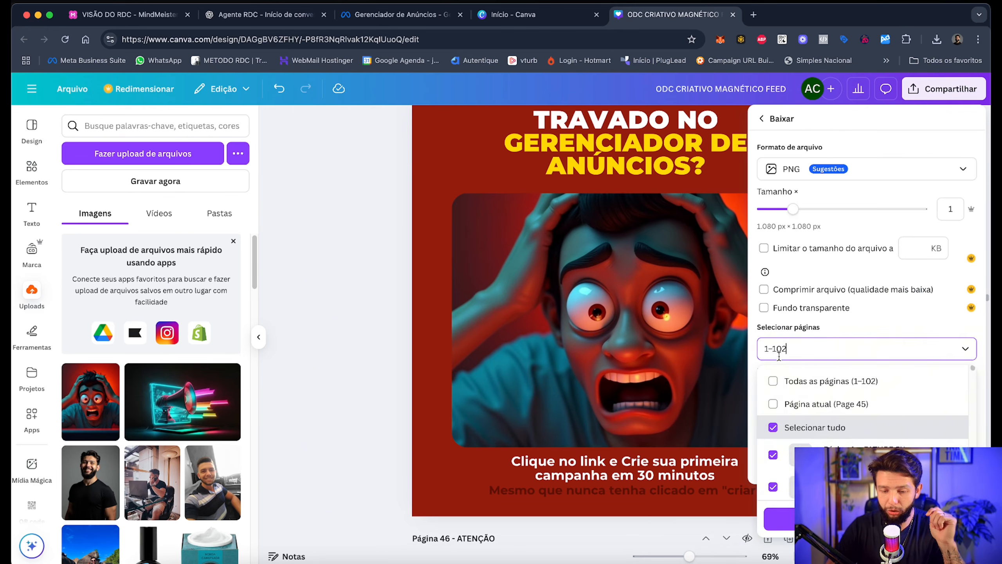
left_click(803, 428)
left_click(805, 404)
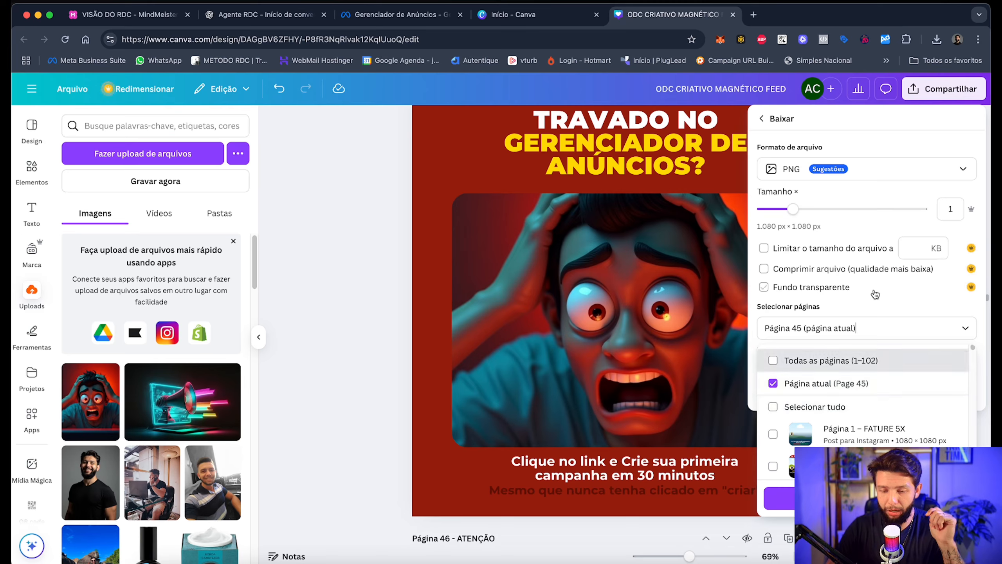
left_click(807, 291)
left_click(781, 391)
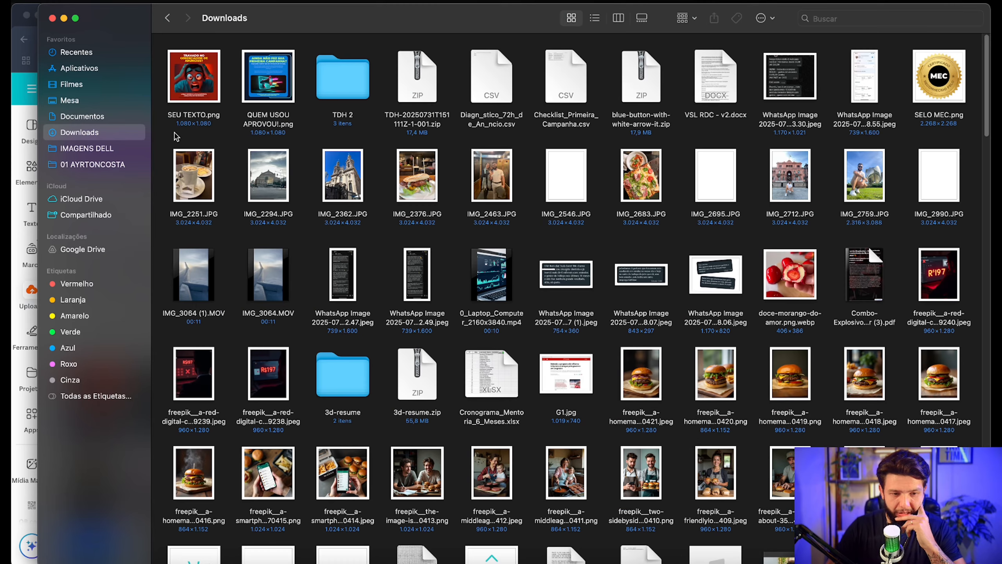
left_click_drag(172, 133, 253, 83)
left_click(165, 139)
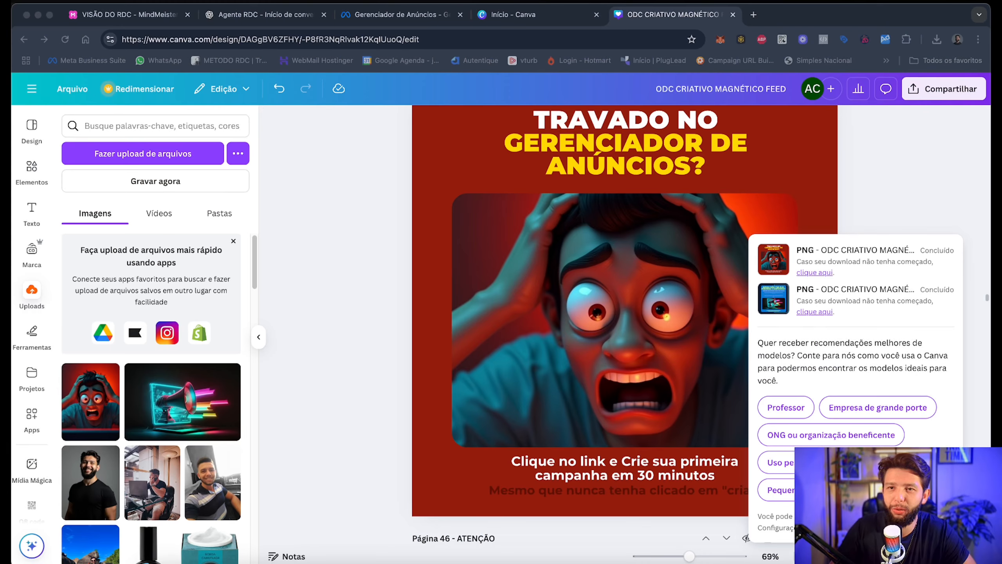
Step: Open Freepik in a new browser tab and look through its home page
left_click(753, 14)
type("fre")
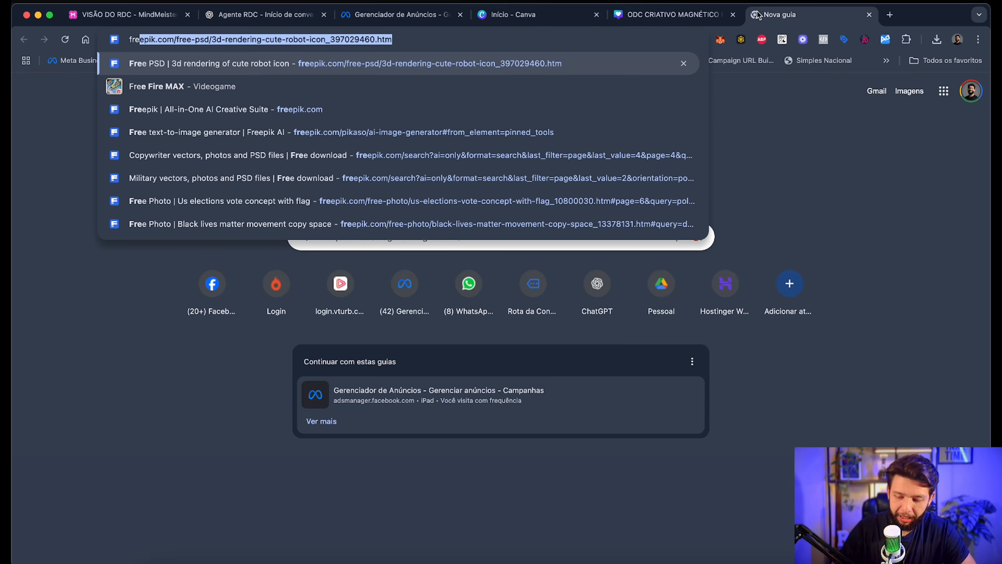
key("Return")
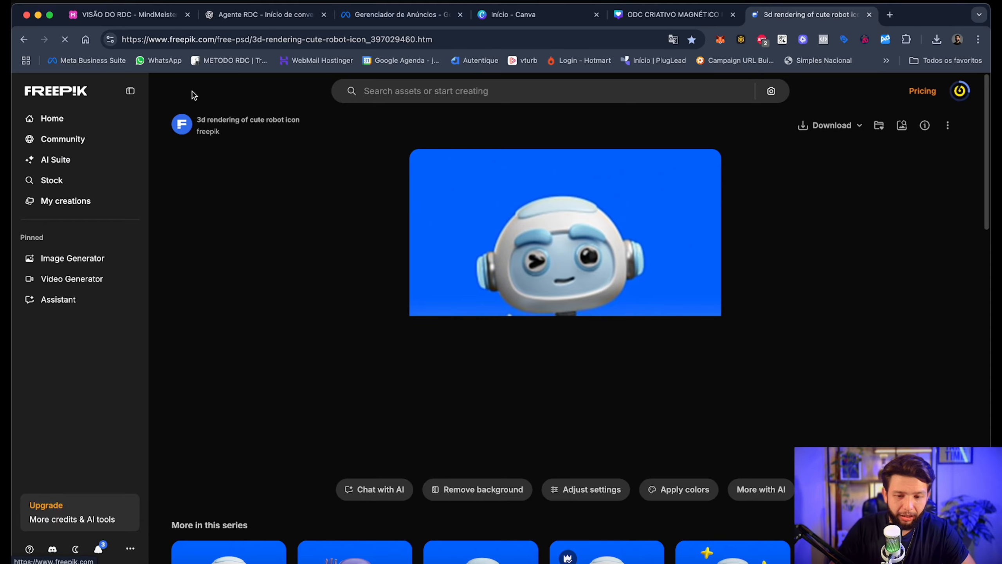
scroll(459, 344, "down", 20)
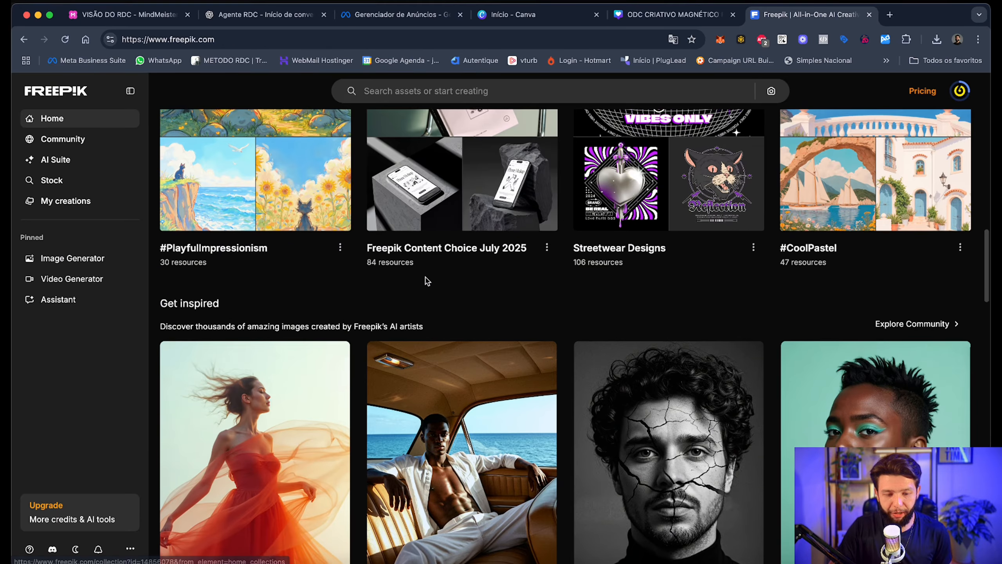
scroll(459, 343, "up", 20)
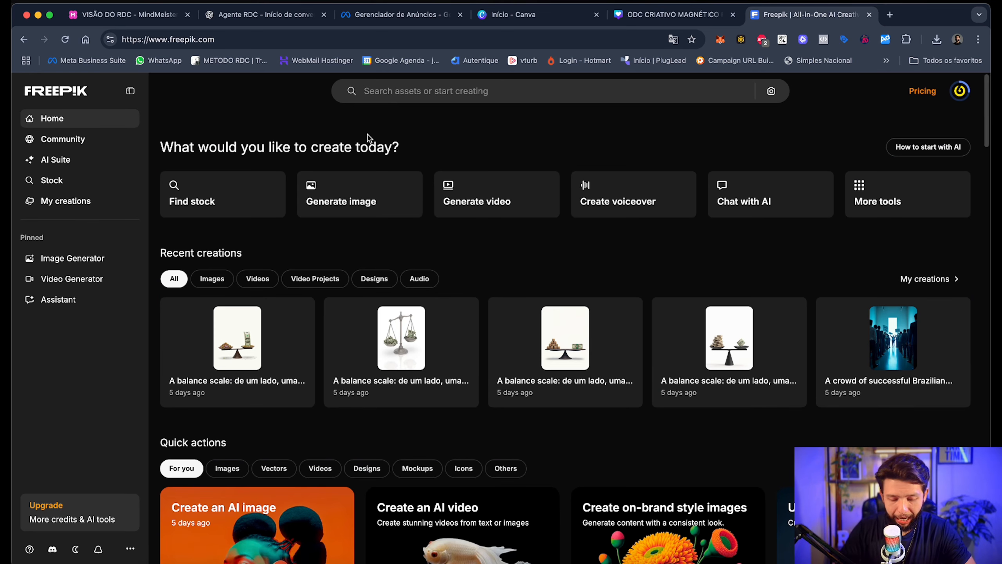
Step: Search Freepik for "homem no computador", browse the results, and view the account's credit usage
left_click(367, 91)
type("homem no cu")
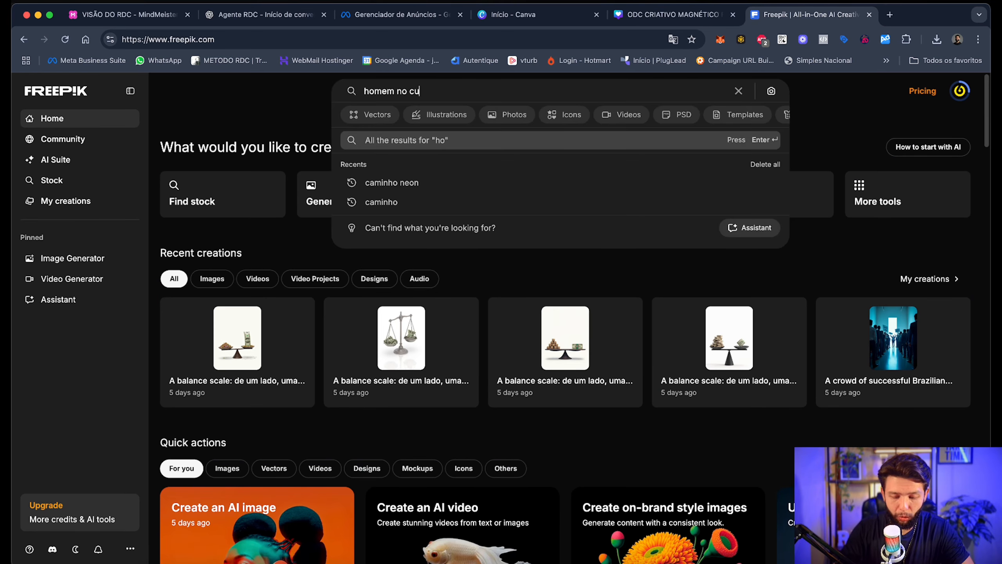
type("mputador")
key("Return")
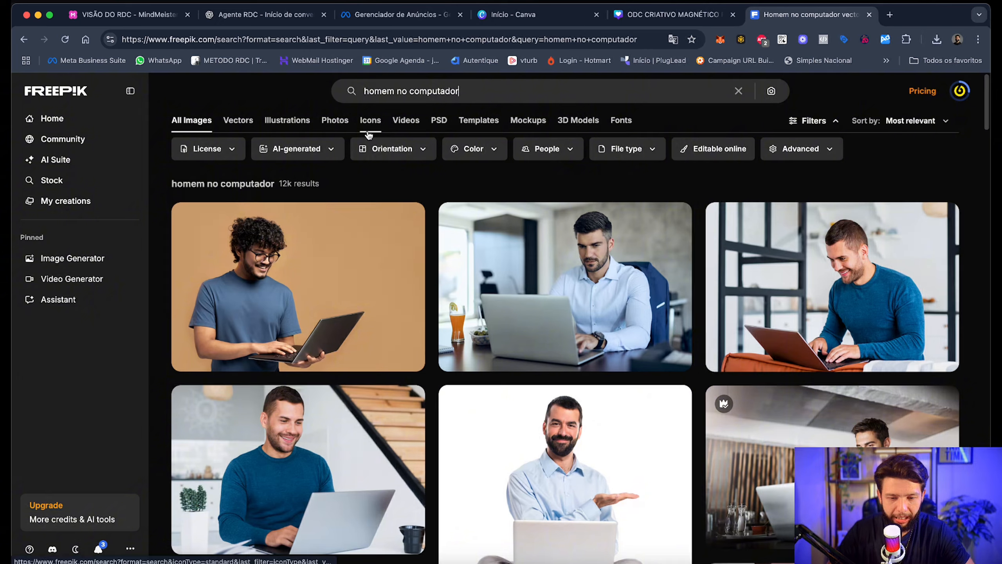
scroll(306, 341, "down", 7)
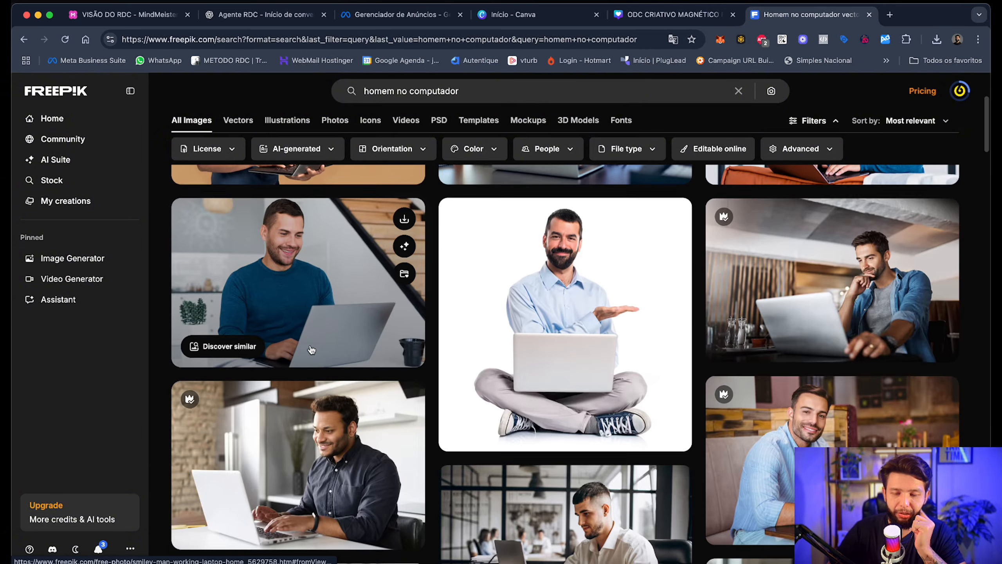
scroll(570, 327, "up", 8)
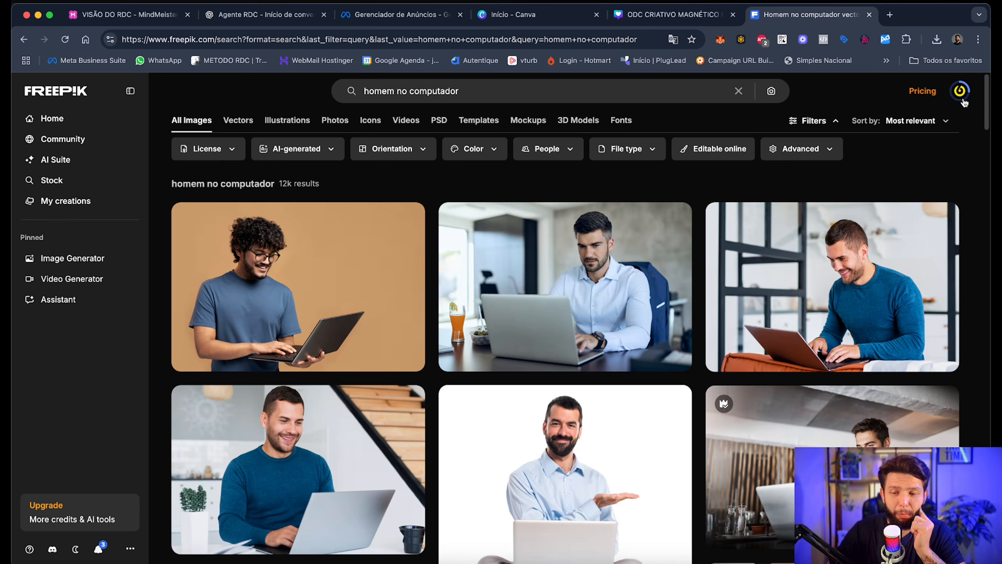
left_click(964, 94)
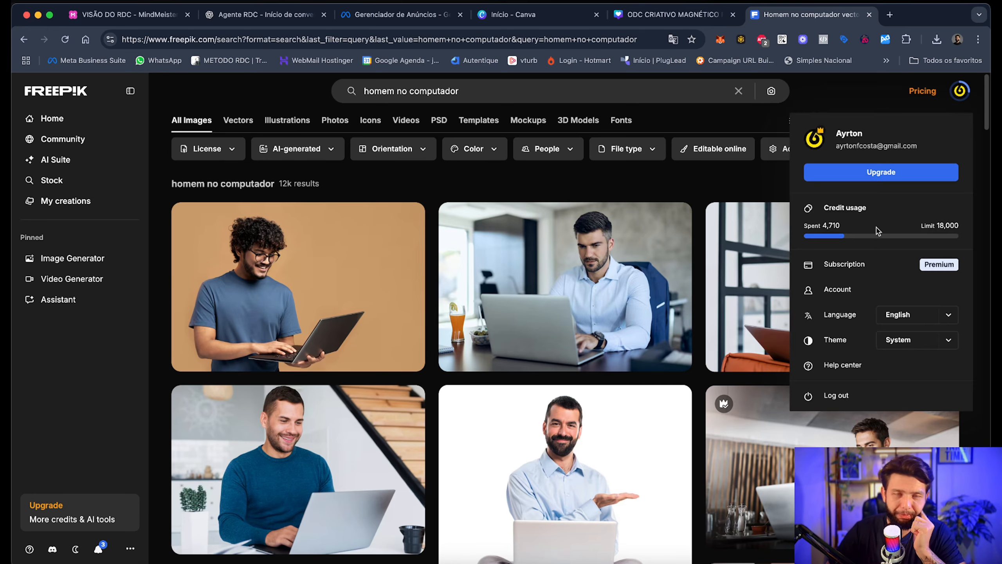
left_click(809, 106)
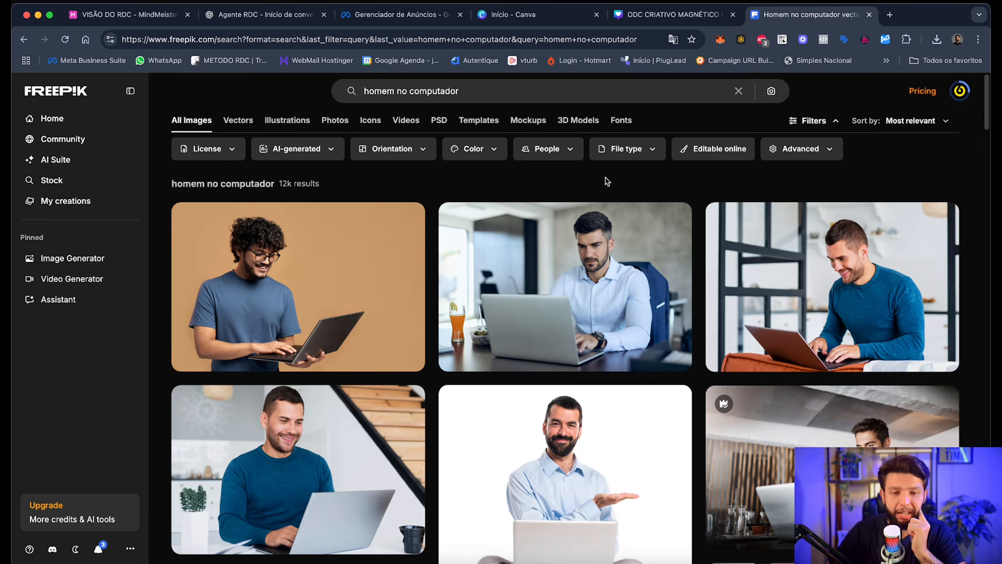
Step: Filter the "homem no computador" results to only AI-generated images and browse through them
left_click(332, 153)
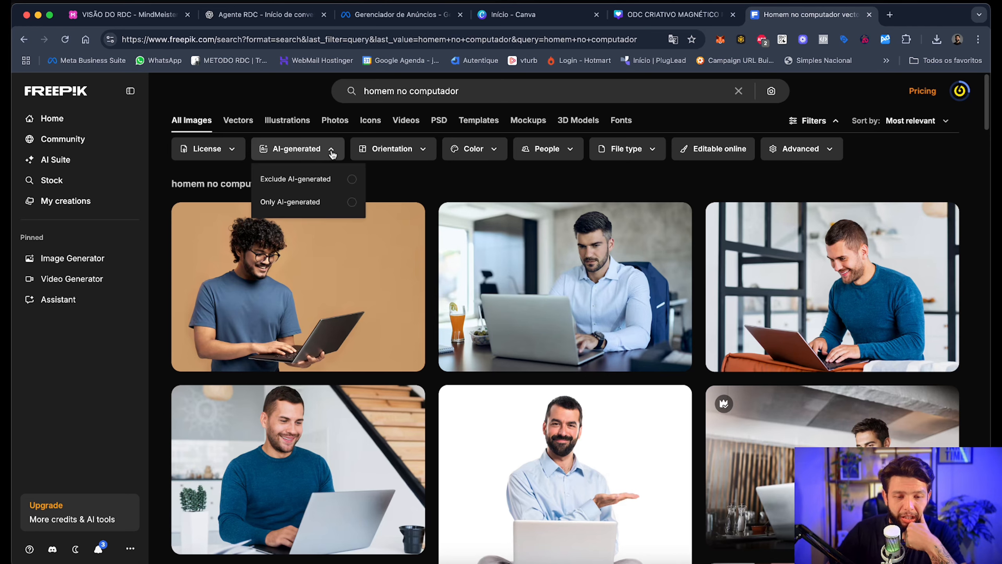
left_click(302, 217)
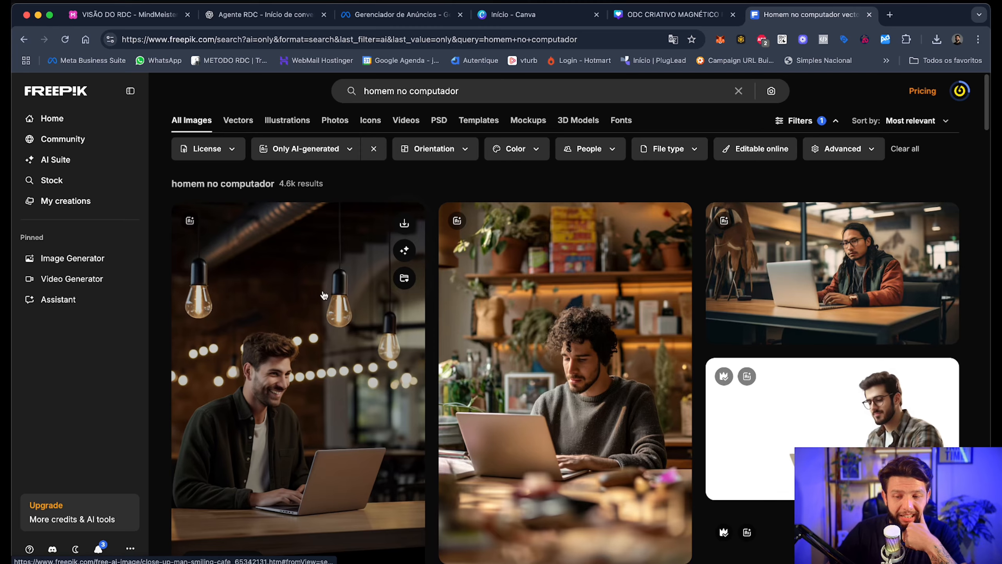
scroll(323, 295, "down", 8)
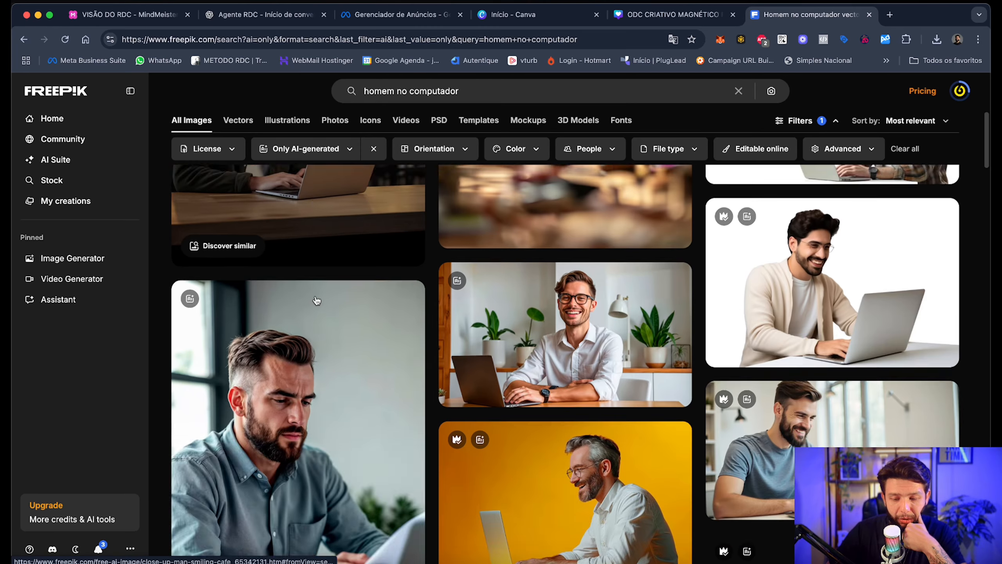
scroll(317, 299, "down", 10)
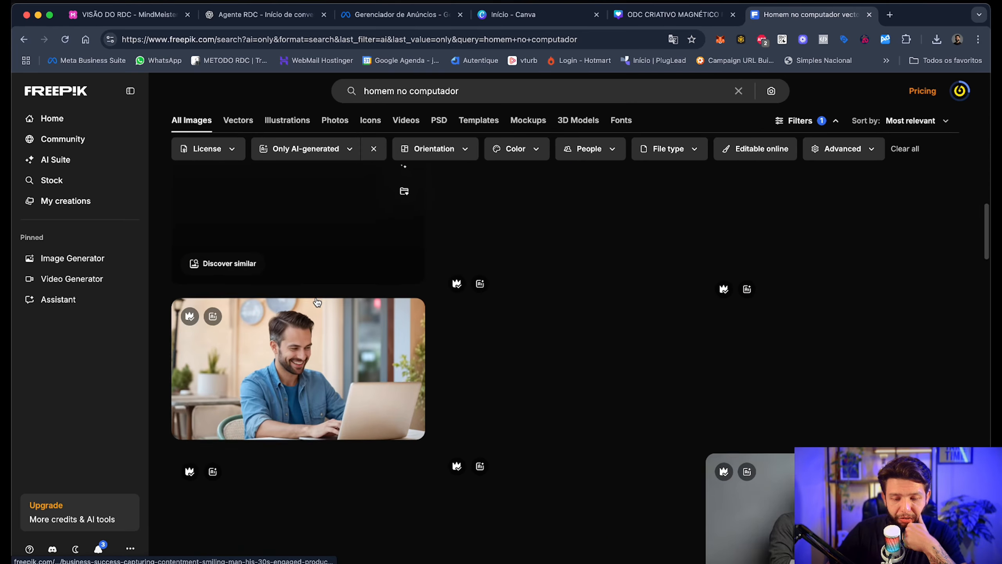
scroll(316, 301, "down", 6)
scroll(619, 395, "down", 6)
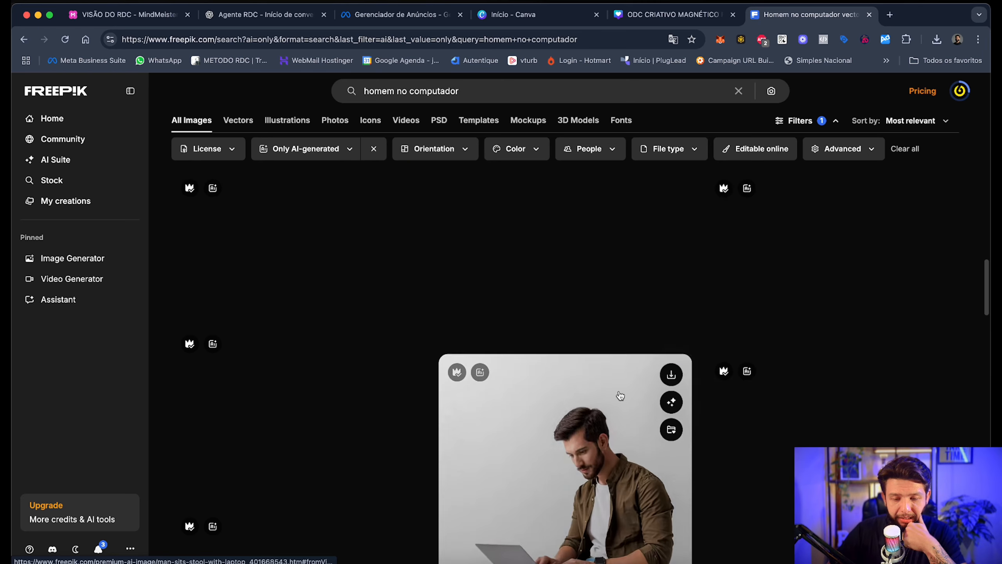
scroll(620, 395, "down", 4)
scroll(518, 470, "up", 11)
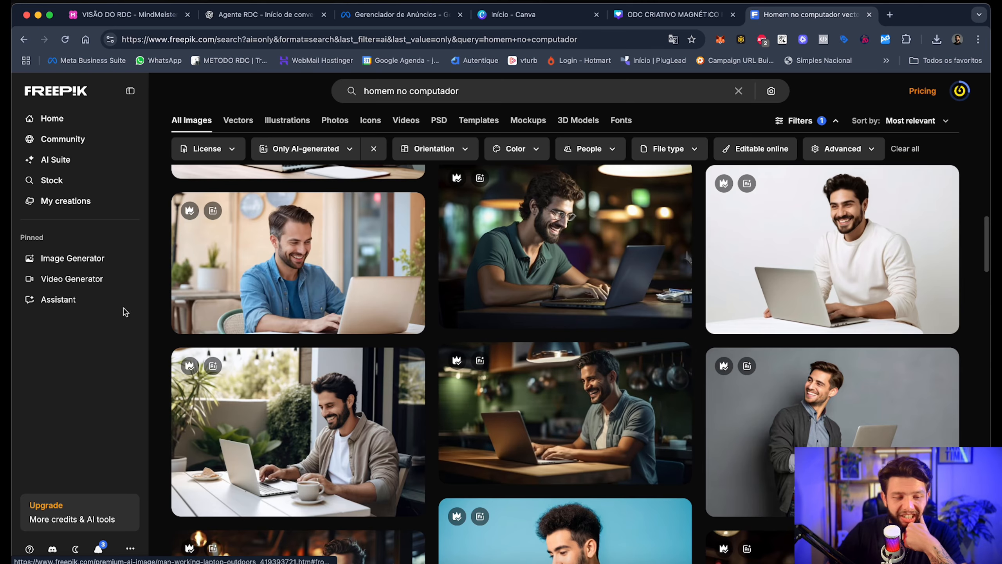
Step: Open the Image Generator, and ask the Agente RDC chat "me faca um prompt para usar no freepik para gerar a imagem de um homem no computador"
left_click(81, 266)
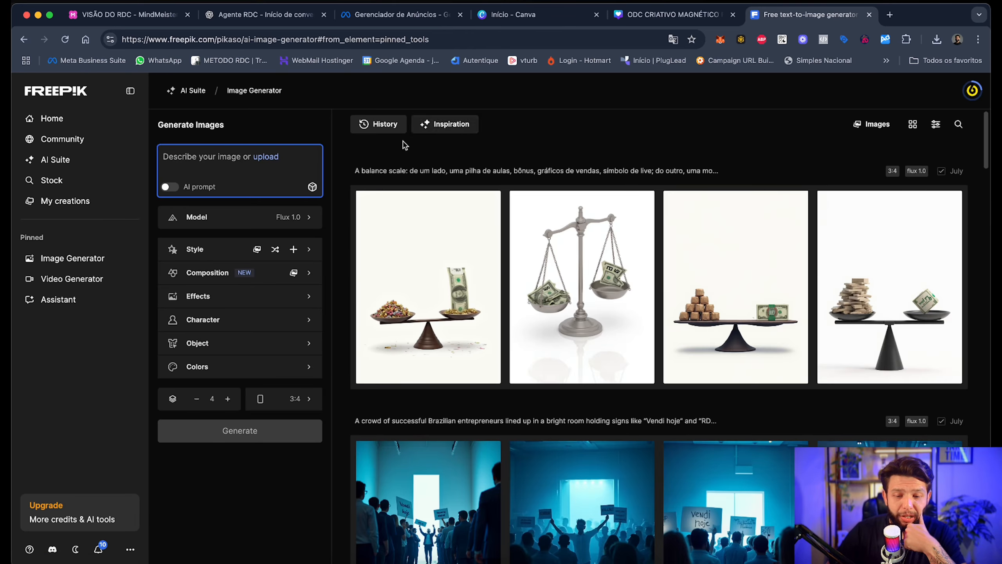
left_click(292, 15)
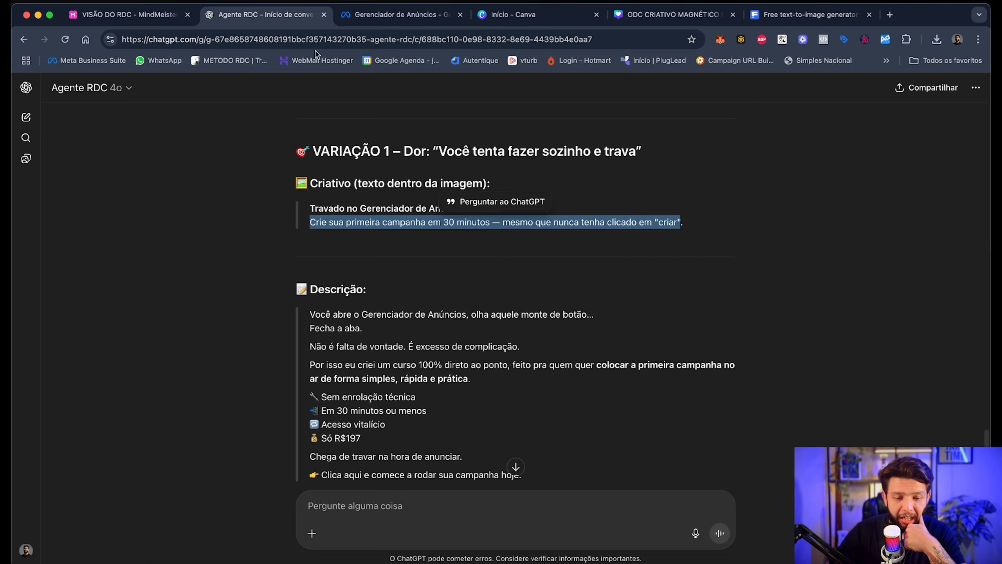
left_click(386, 525)
scroll(503, 432, "down", 1)
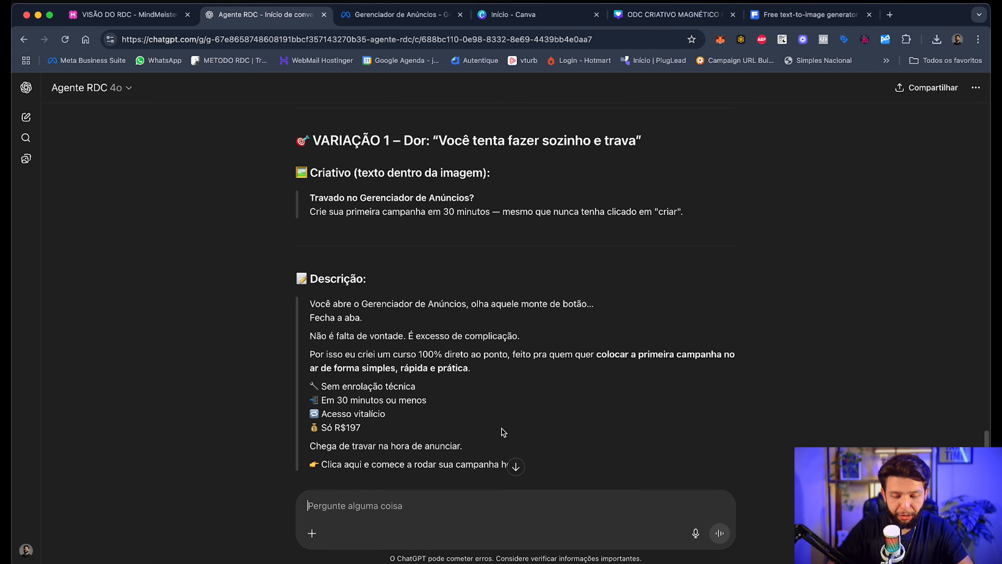
type("me faca um prompt para usar no freepik para gerar a imagem de um homem no computador")
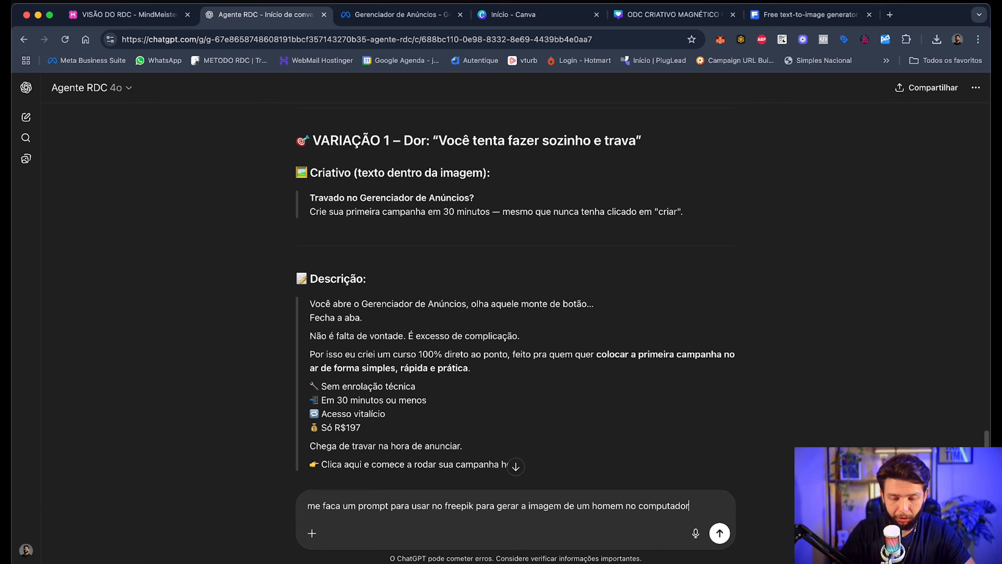
key("Return")
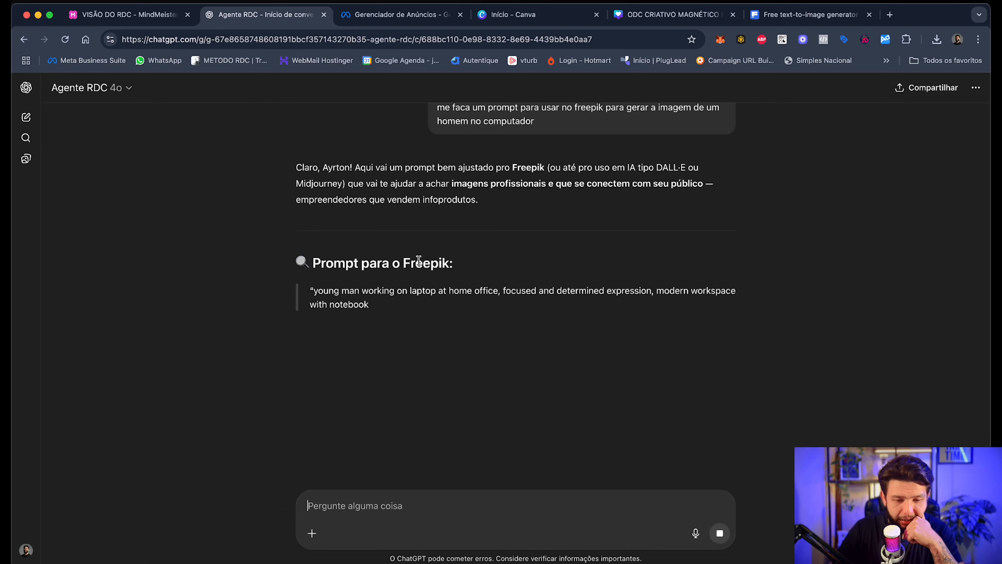
Step: Review the suggested Freepik prompts and send Agente RDC the follow-up "coloque mais detalhes no prompt"
scroll(379, 340, "down", 2)
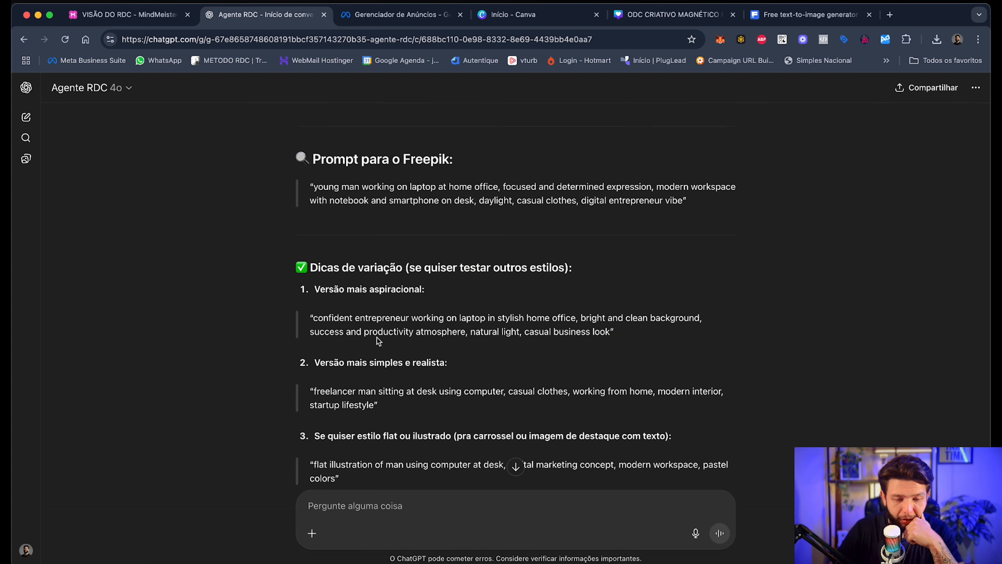
scroll(362, 363, "down", 1)
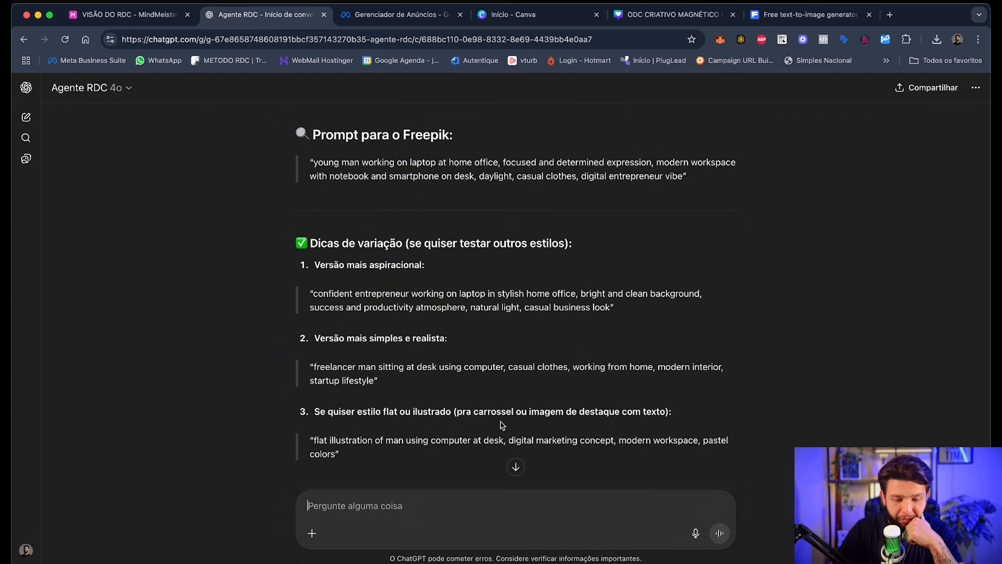
scroll(348, 454, "down", 1)
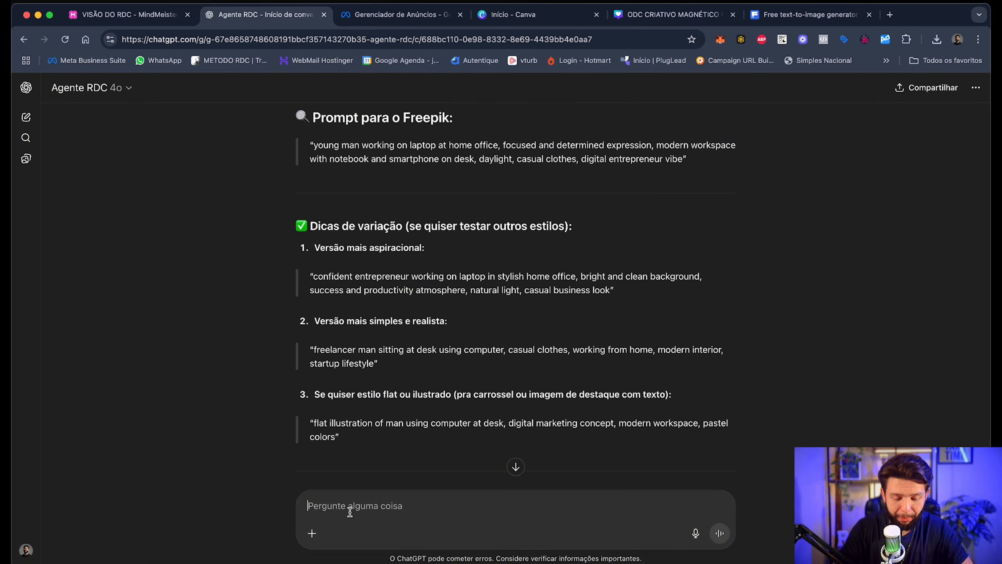
type("coloque mais")
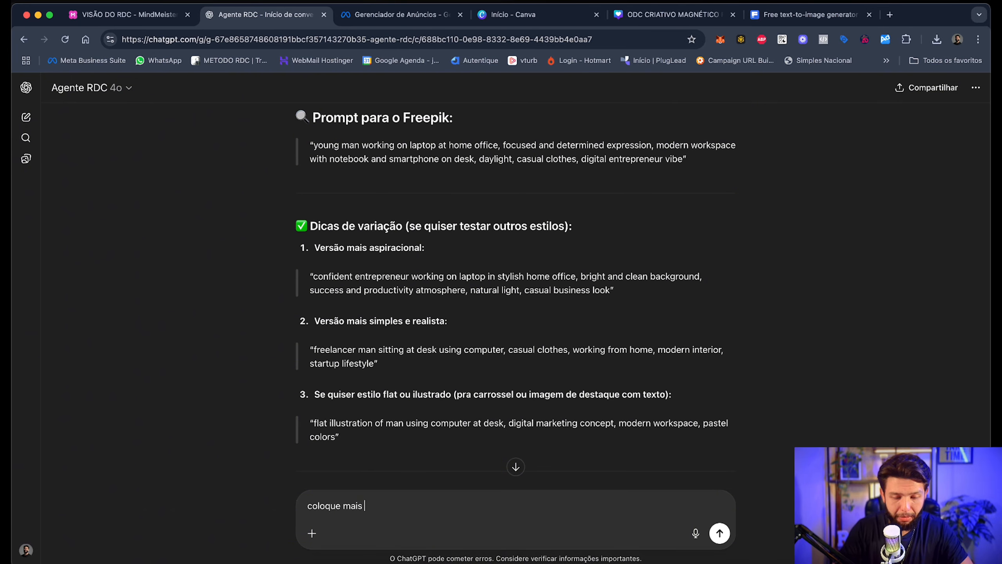
type(" detalhes no promp")
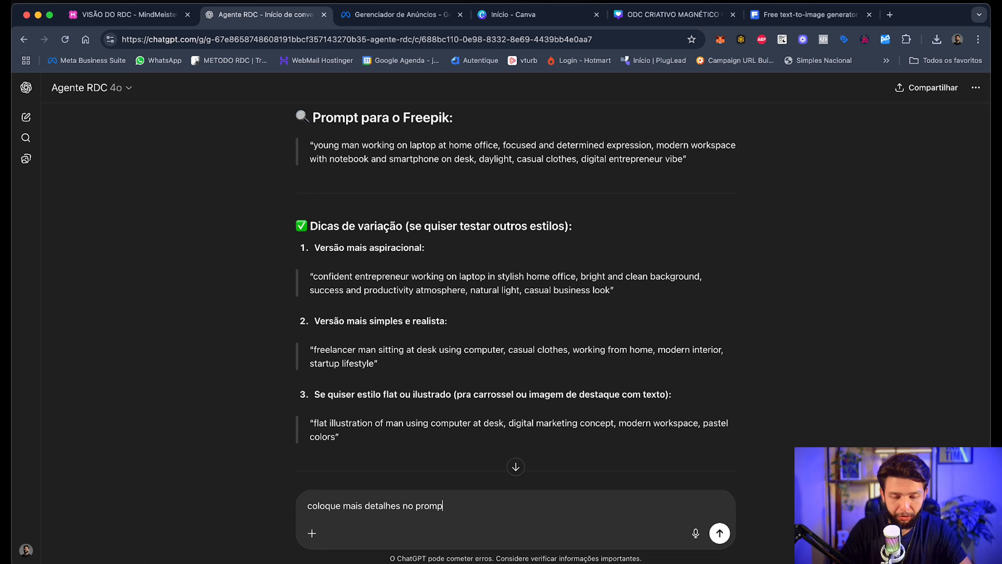
type("t")
key("Return")
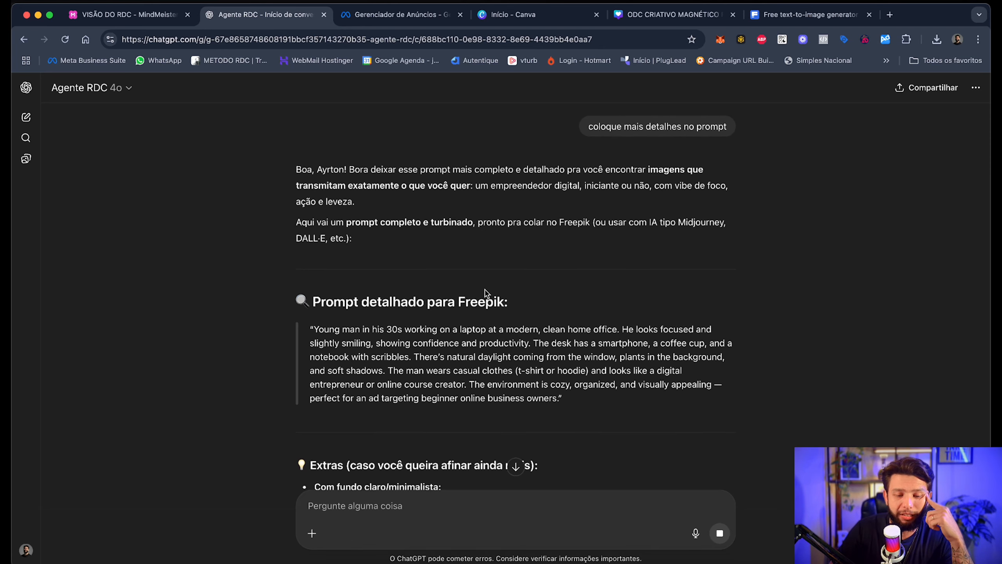
Step: Compare Agente RDC's Freepik prompts and copy the detailed "Young man in his 30s working on a laptop" prompt
scroll(481, 333, "up", 10)
scroll(477, 336, "up", 3)
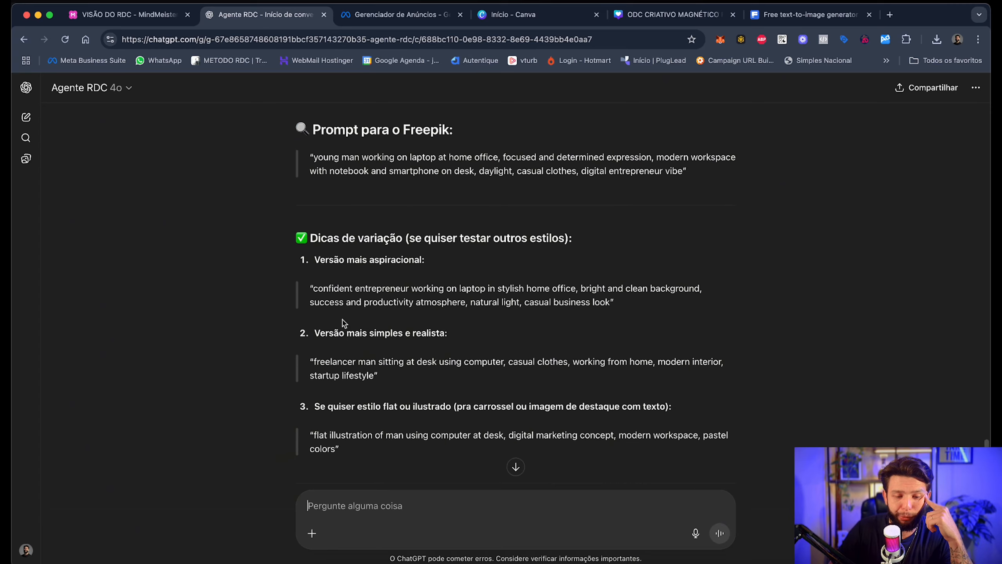
scroll(468, 278, "down", 10)
scroll(468, 278, "down", 4)
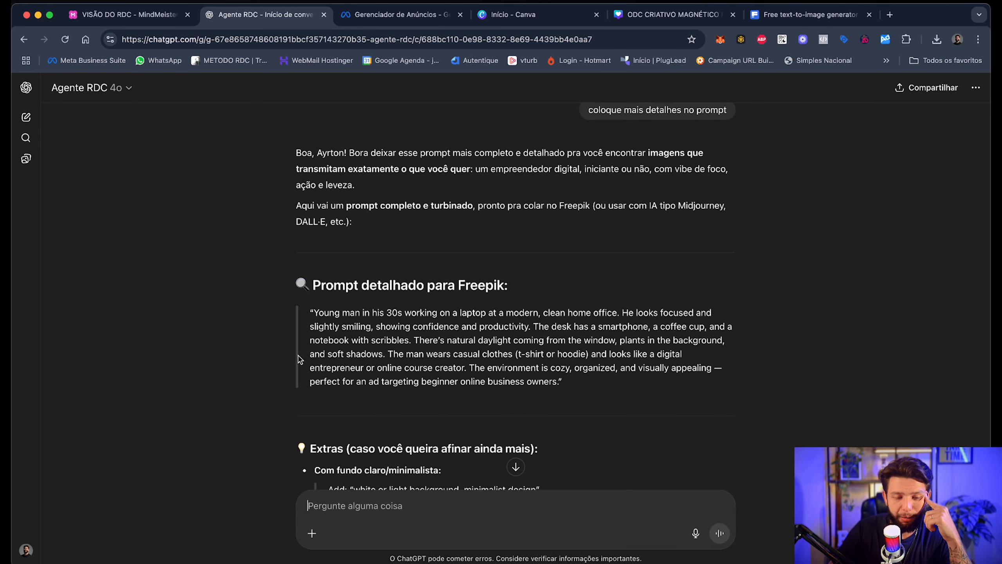
left_click_drag(317, 279, 558, 351)
key("super+c")
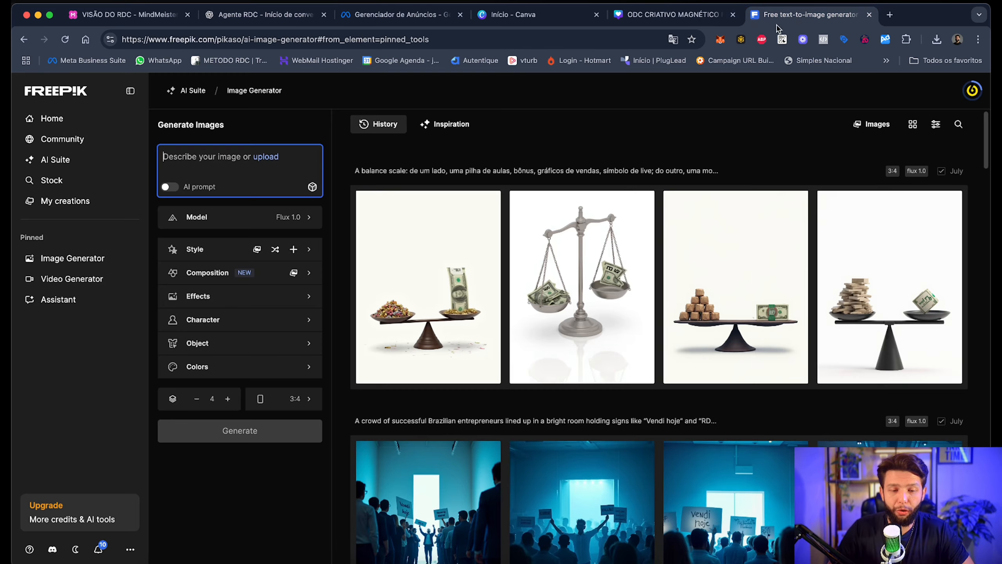
Step: Switch to the Freepik Image Generator and generate images from the copied "Young man in his 30s" prompt
left_click(804, 14)
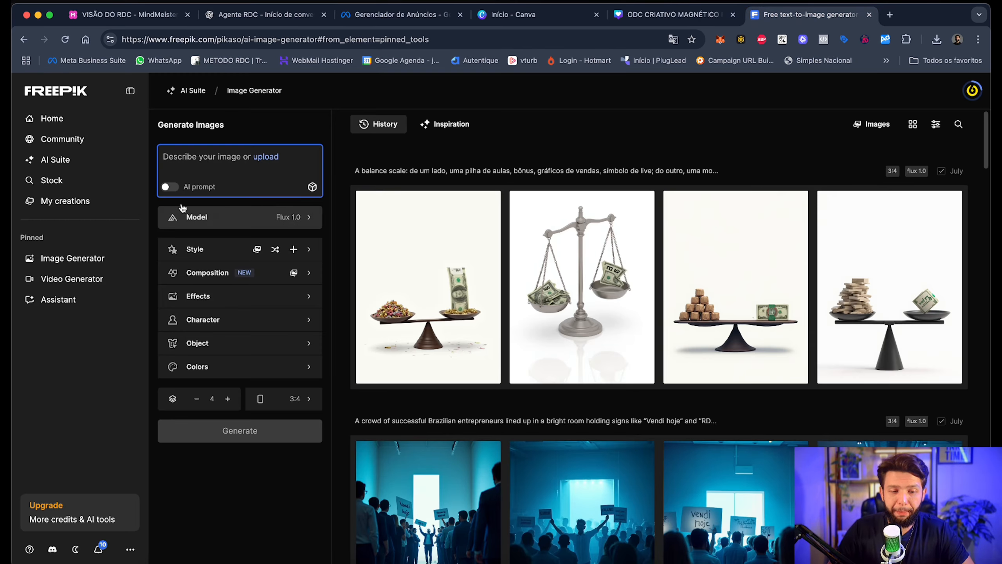
left_click(200, 152)
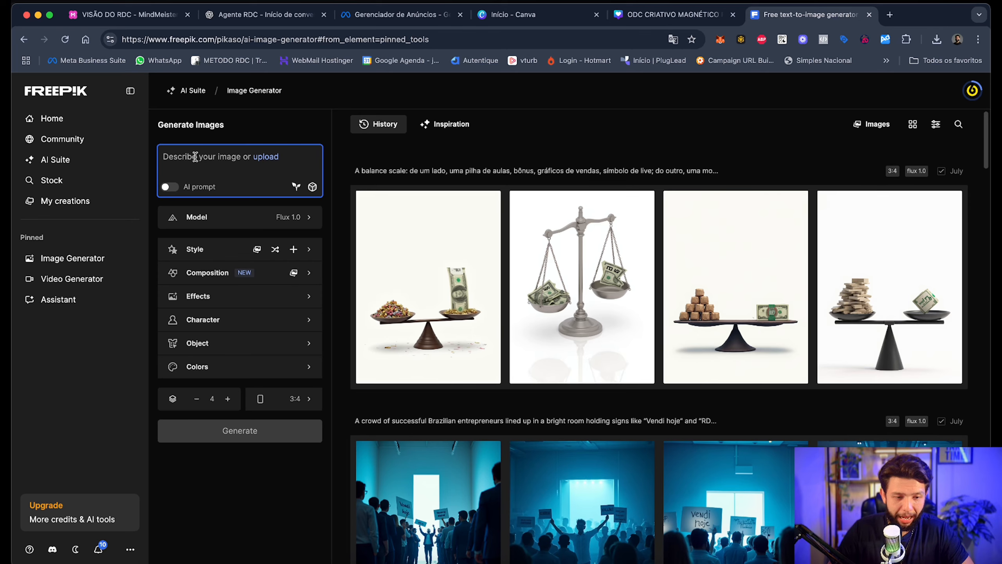
key("super+v")
left_click(234, 554)
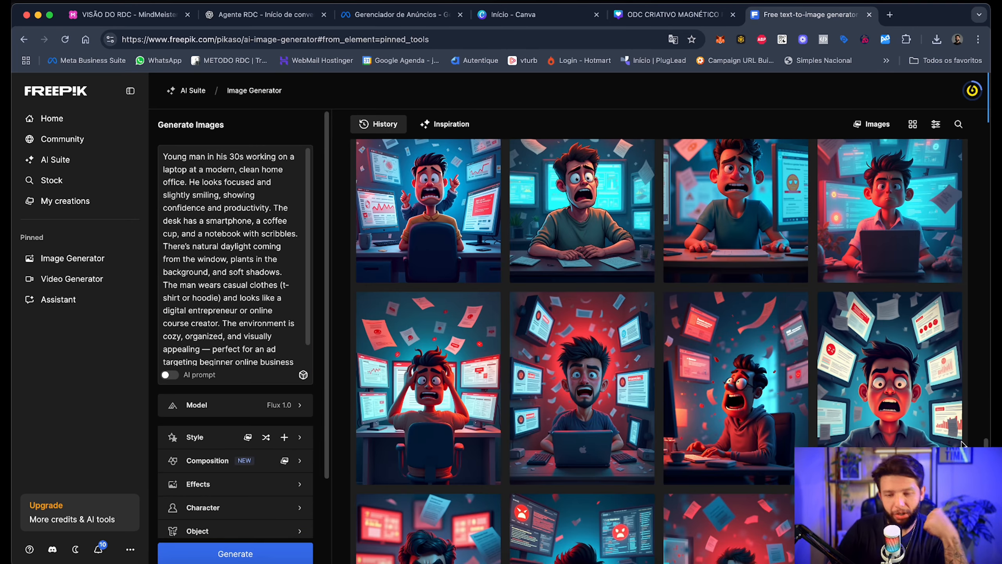
Step: Browse the older generations in the image history, viewing the 3D freelancer and frustrated female coach illustrations enlarged
scroll(962, 441, "up", 2)
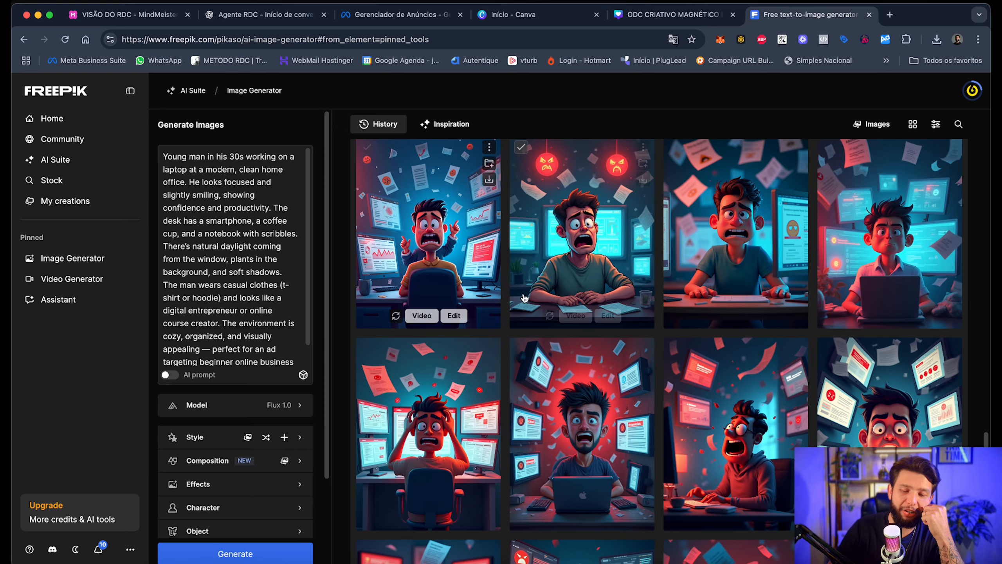
scroll(730, 300, "down", 1)
left_click(872, 348)
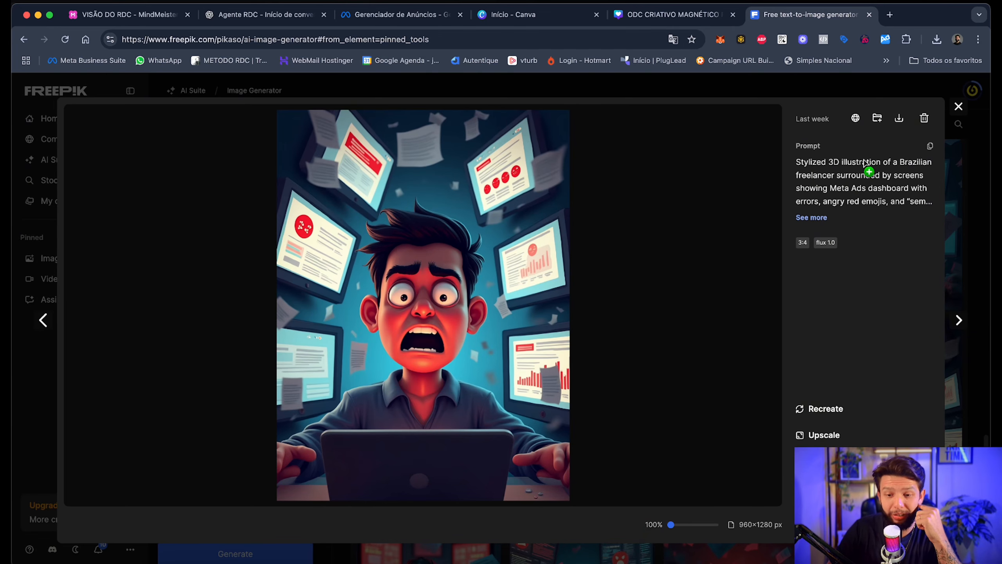
left_click(964, 366)
scroll(706, 356, "down", 1)
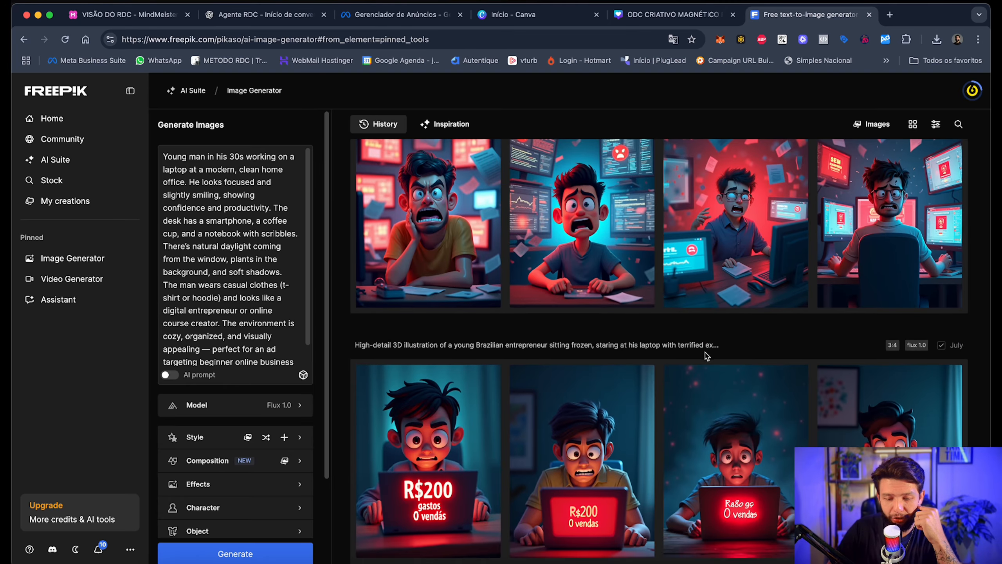
scroll(706, 355, "down", 3)
scroll(648, 357, "down", 5)
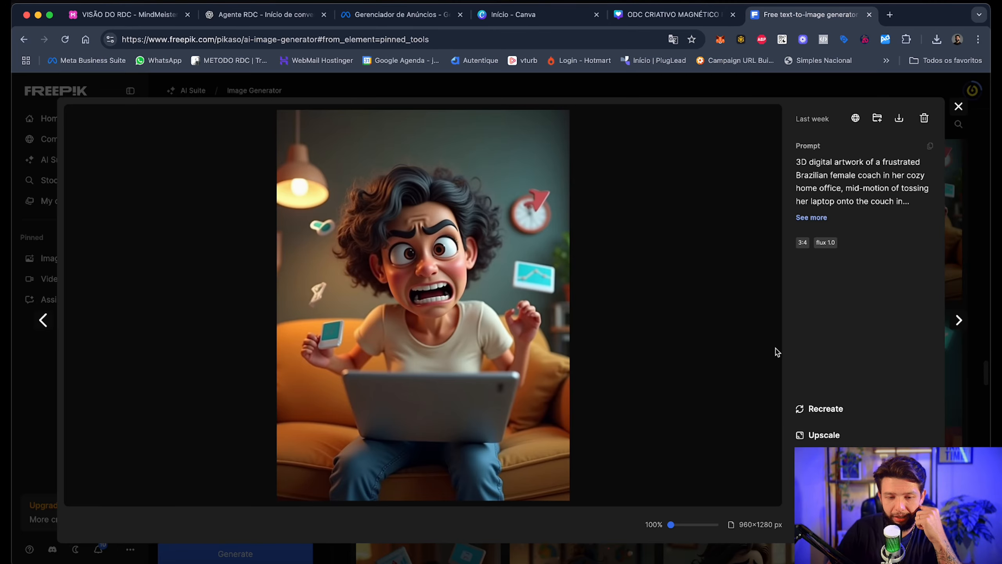
left_click(970, 379)
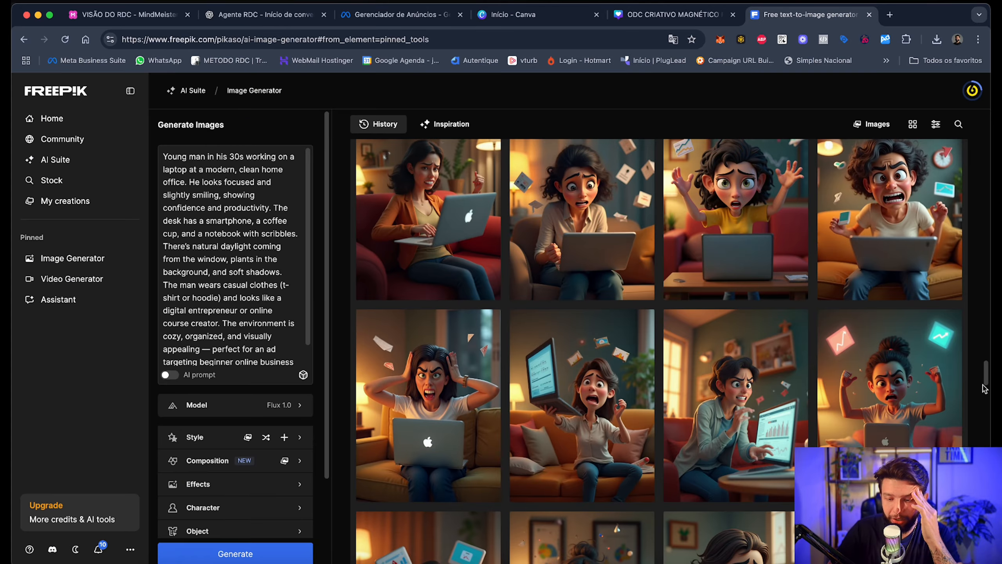
Step: Return to the newest generations and preview the man with glasses and a hoodie working on a laptop
scroll(985, 382, "up", 20)
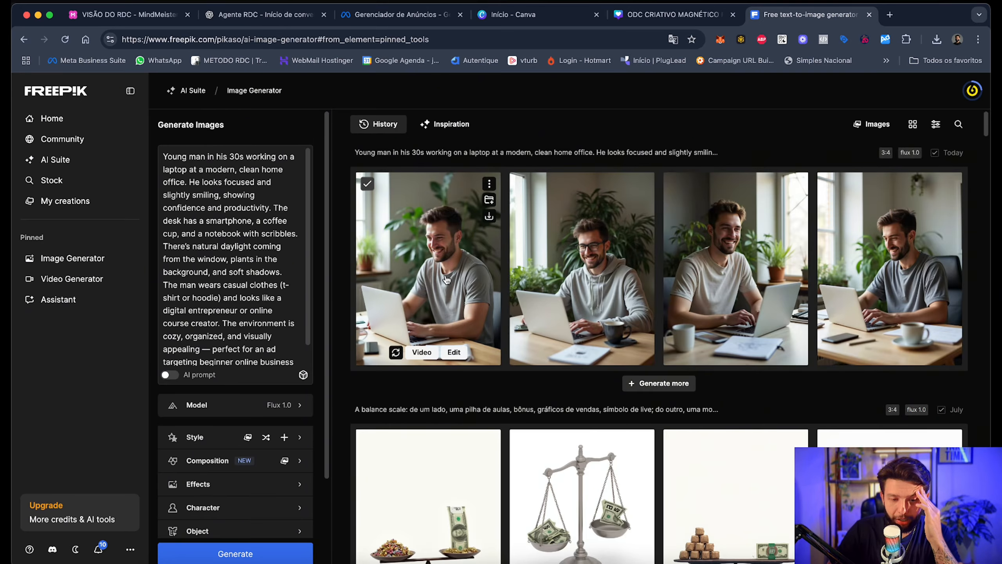
left_click(584, 274)
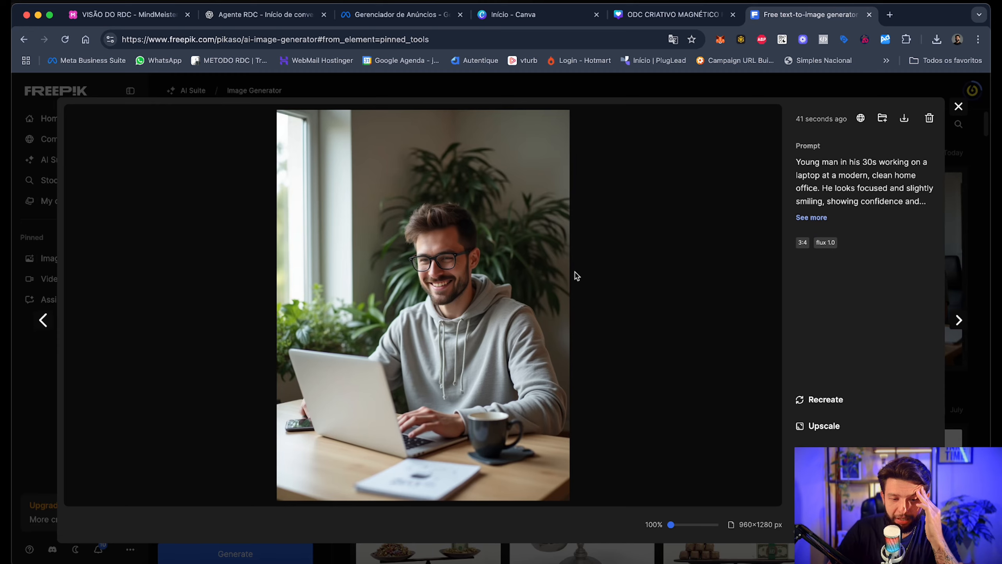
left_click(984, 369)
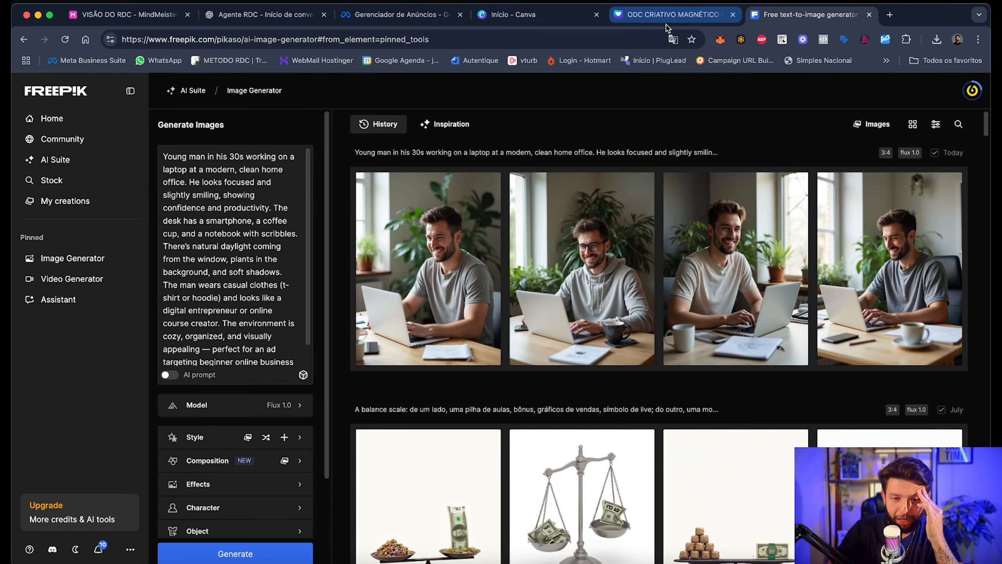
Step: Switch to the Agente RDC chat and request a Pixar-style version of the prompt with "stilo 3d pixar"
left_click(260, 14)
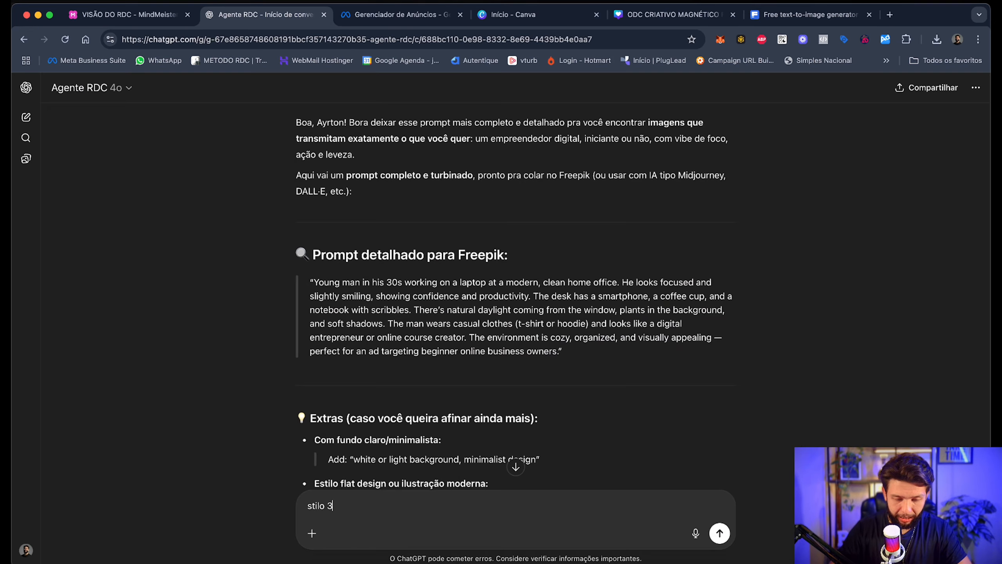
type("ilo 3d pixar")
key("Return")
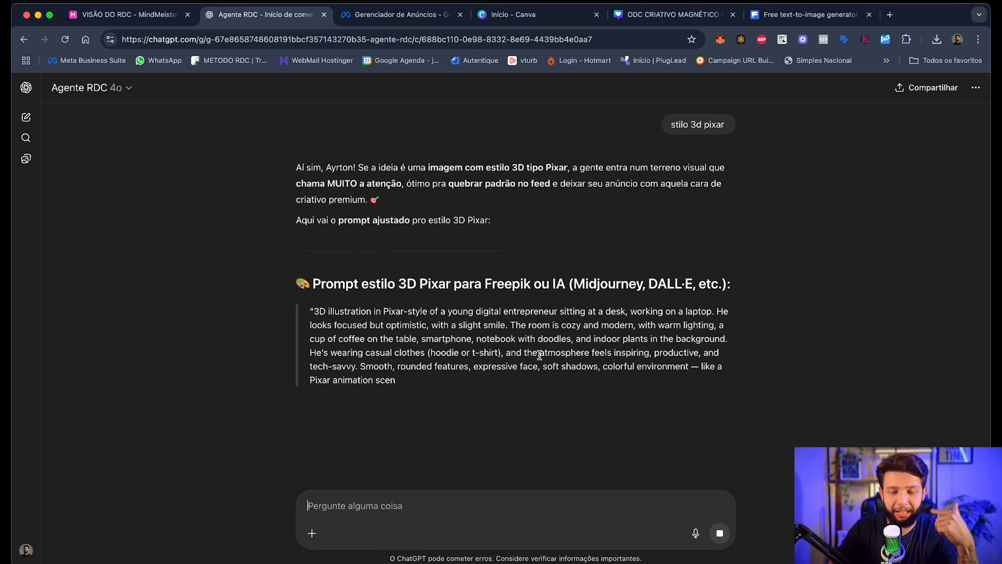
Step: Copy Agente RDC's Pixar-style entrepreneur prompt and generate Freepik images with it in place of the previous prompt
left_click_drag(405, 381, 315, 306)
key("ctrl+c")
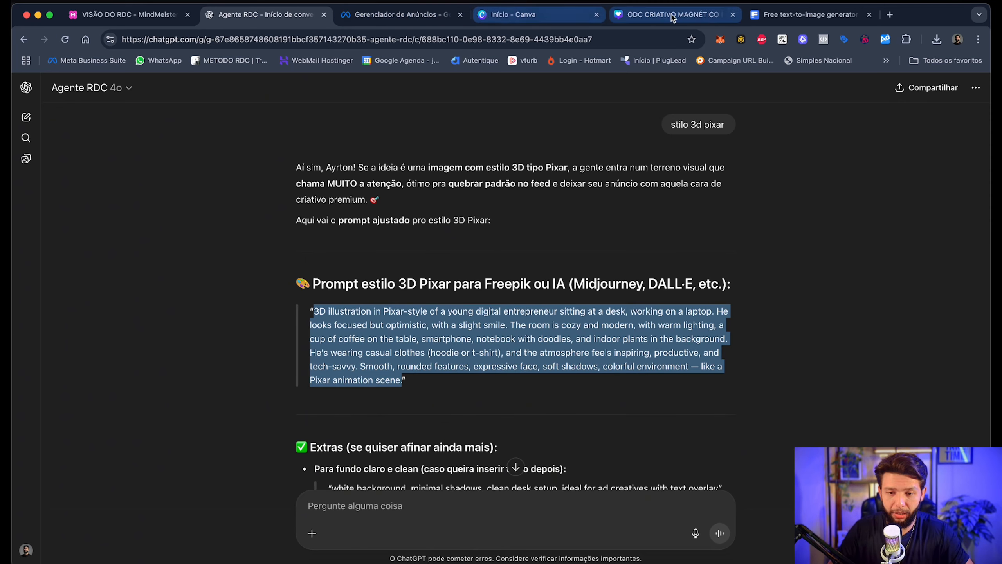
left_click(804, 15)
left_click(244, 201)
key("ctrl+a")
key("ctrl+v")
key("Return")
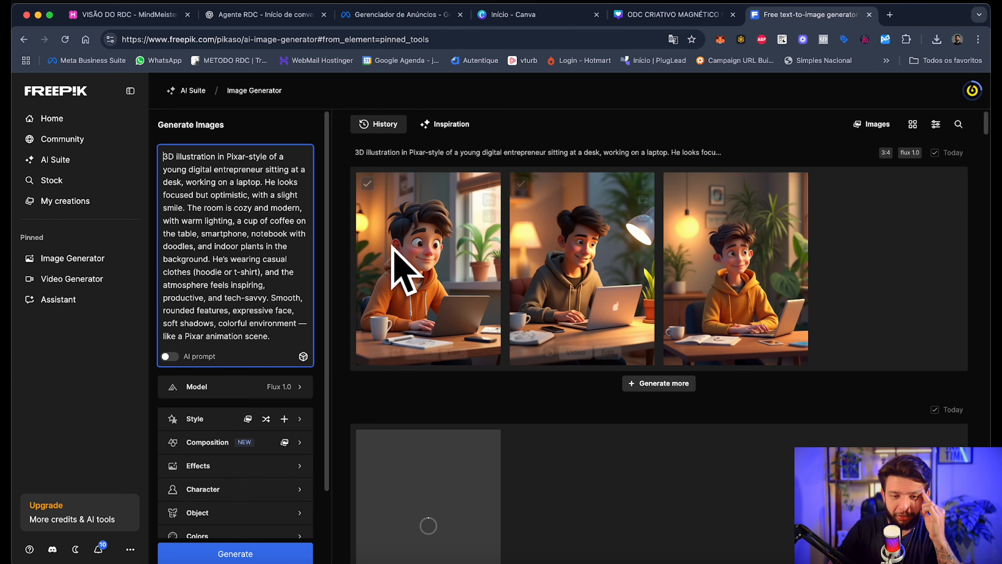
Step: Send Agente RDC "quero ele com cara de estressado e bravo", followed by "quero que no prompt com cara de estressado e bravo"
key("Return")
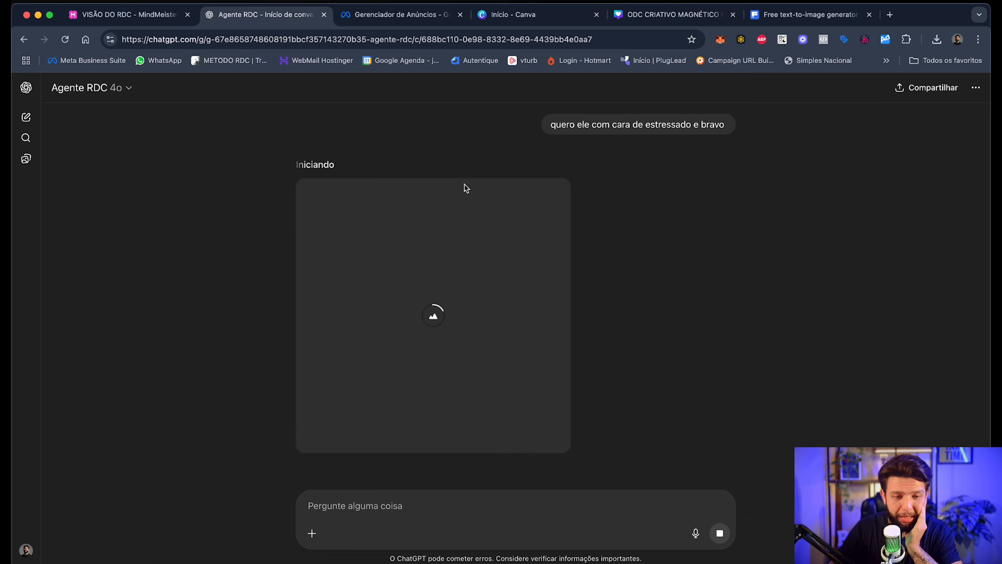
type("quero")
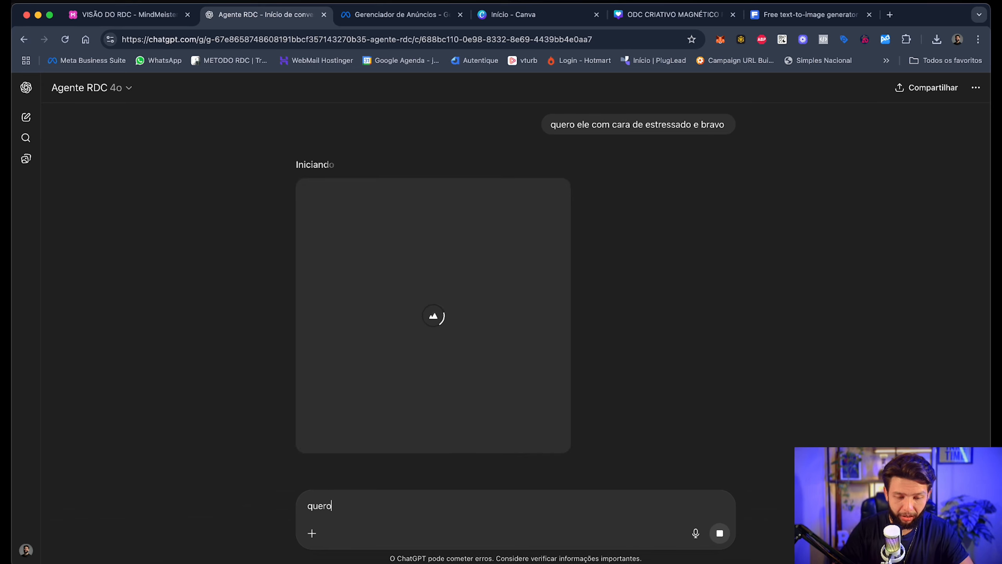
type(" que no prompt com cara de")
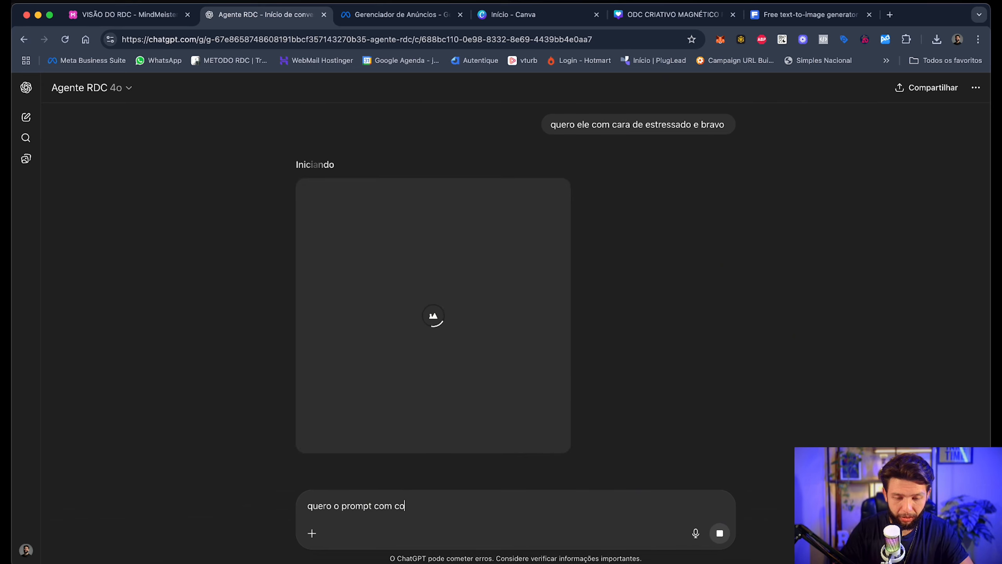
type(" estressado e bravo")
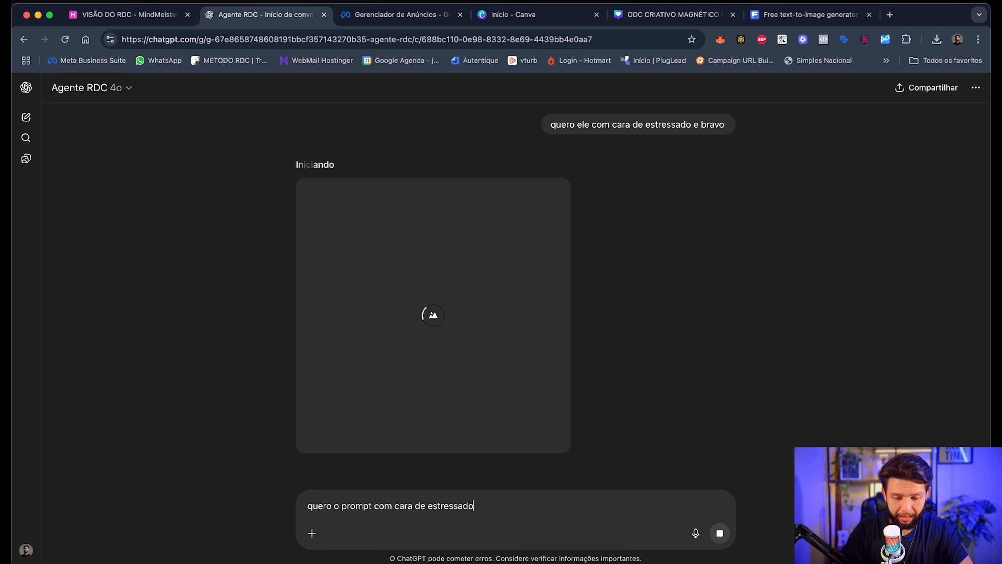
key("Return")
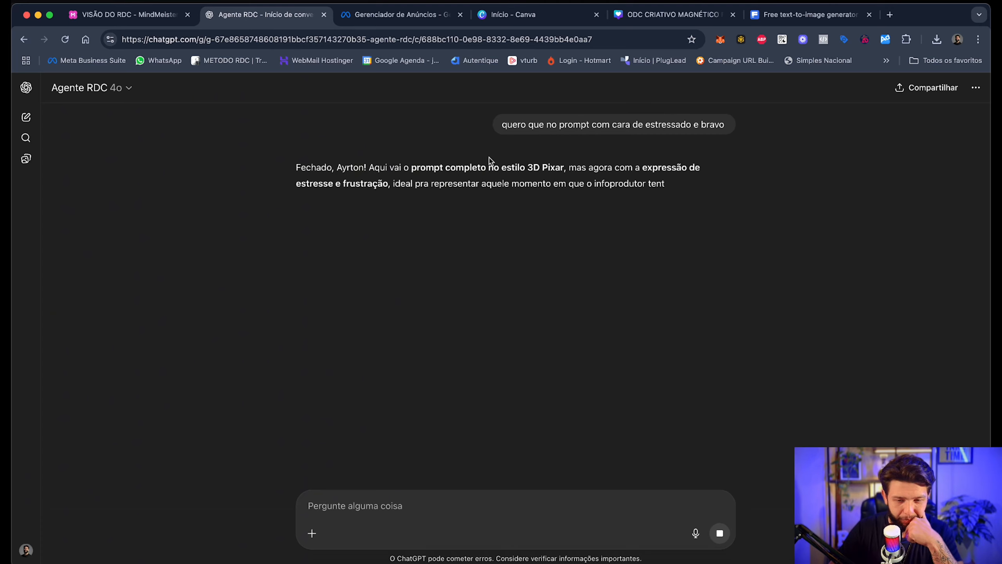
Step: Copy Agente RDC's frustrated young man Pixar-style prompt and generate Freepik images with it in place of the previous prompt
triple_click(351, 326)
key("super+c")
left_click(808, 15)
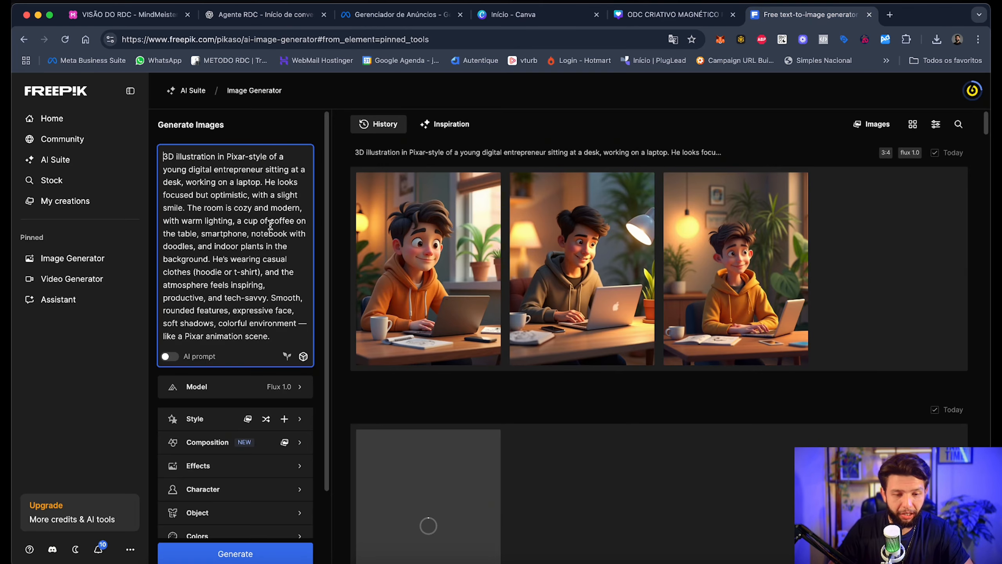
triple_click(201, 233)
key("super+v")
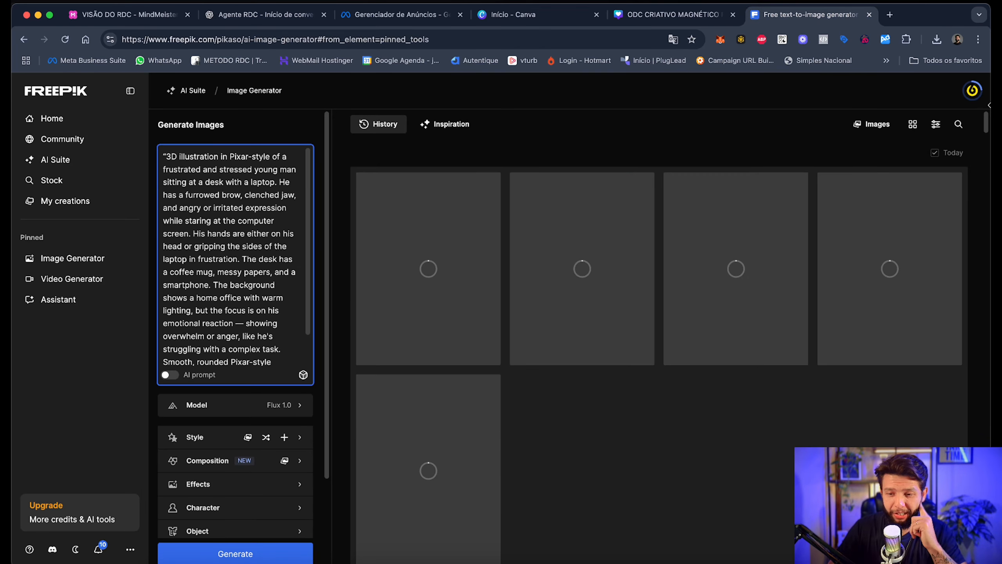
left_click(973, 90)
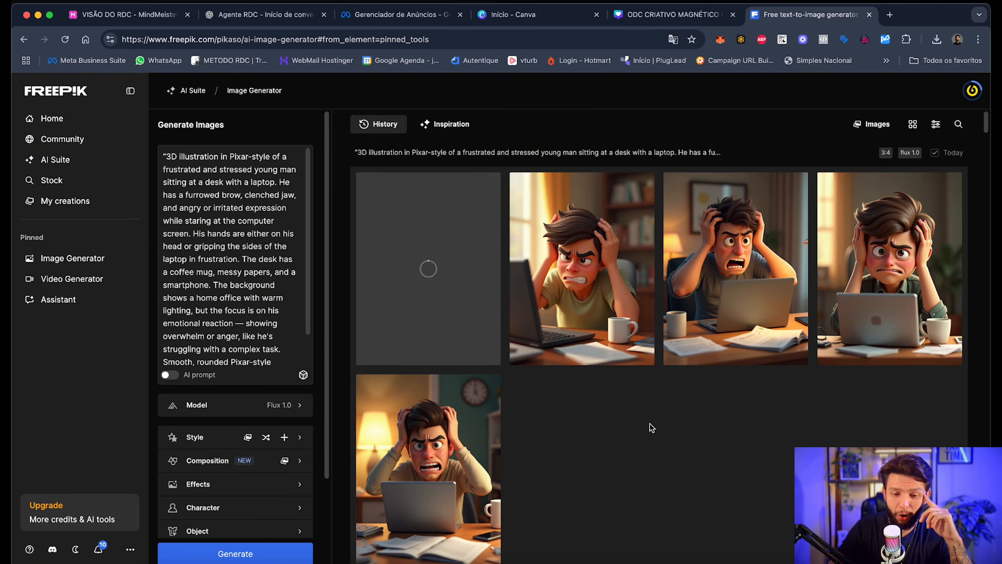
Step: Preview the generated 3D angry man beside the lamp and the realistic smiling man in a grey T-shirt
scroll(454, 407, "down", 2)
left_click(431, 387)
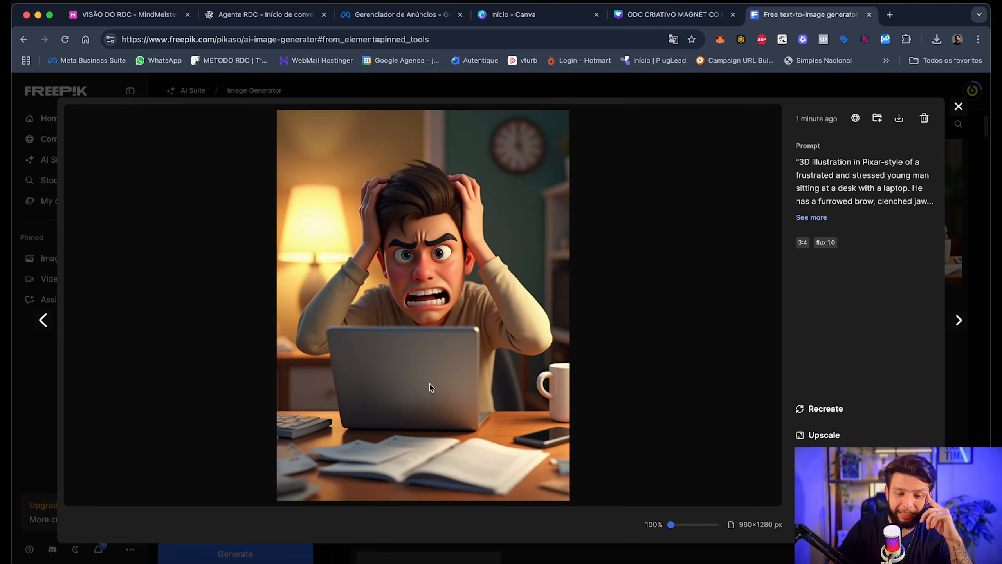
left_click(953, 362)
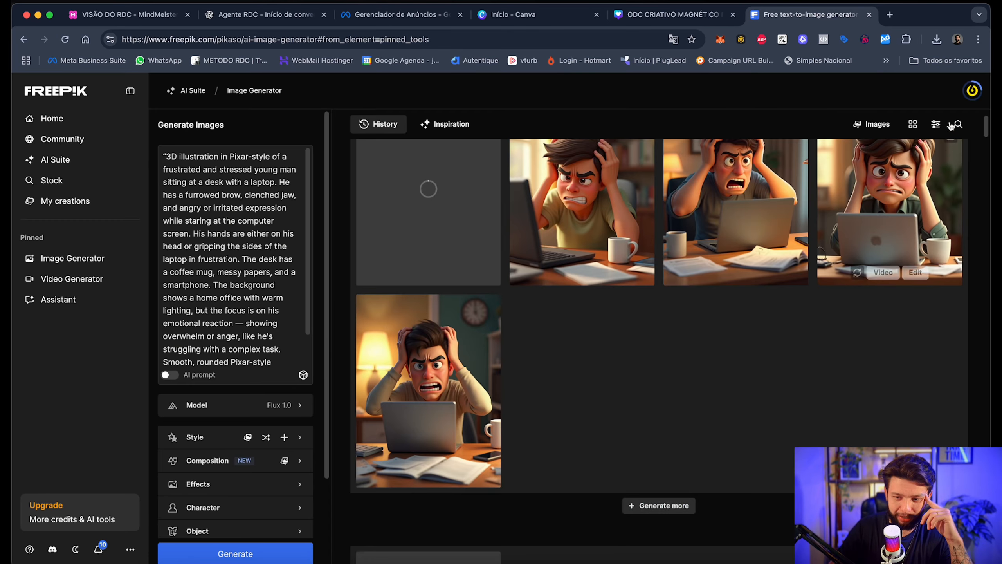
scroll(687, 327, "down", 10)
scroll(687, 327, "up", 1)
left_click(434, 226)
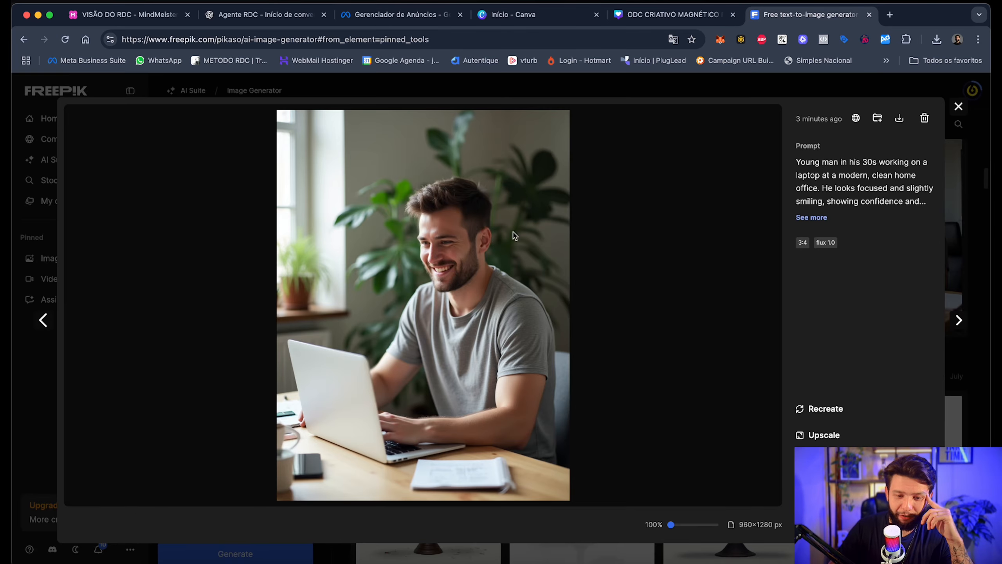
left_click(312, 546)
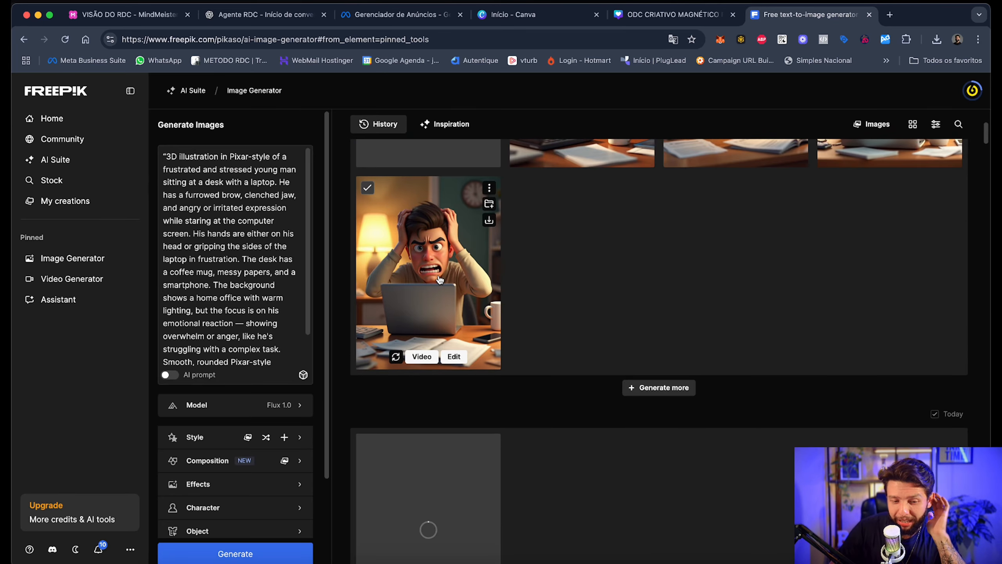
Step: View the 3D angry man beside the lamp enlarged again, and compare the three prompts' results in the history
left_click(440, 279)
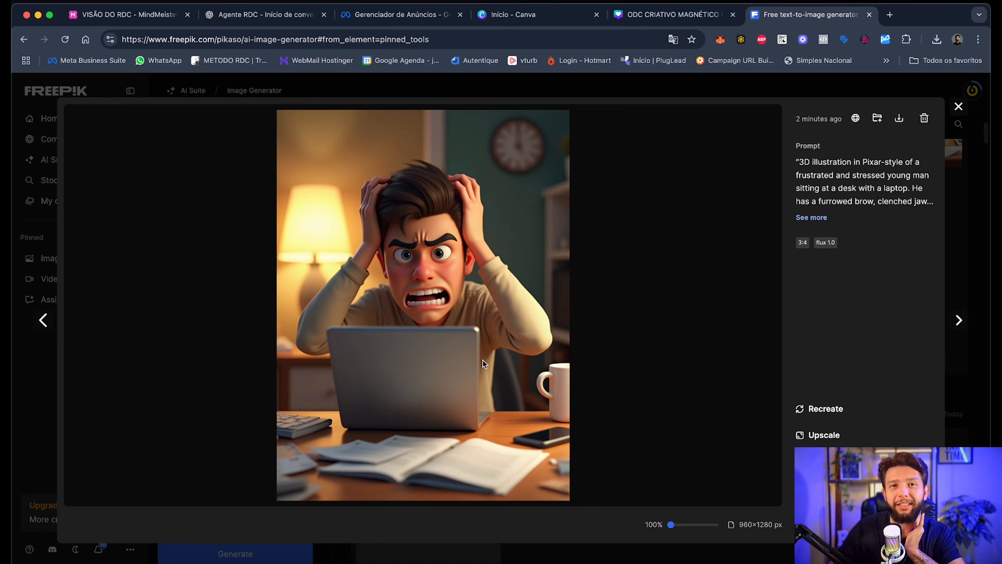
key("Escape")
scroll(619, 378, "up", 4)
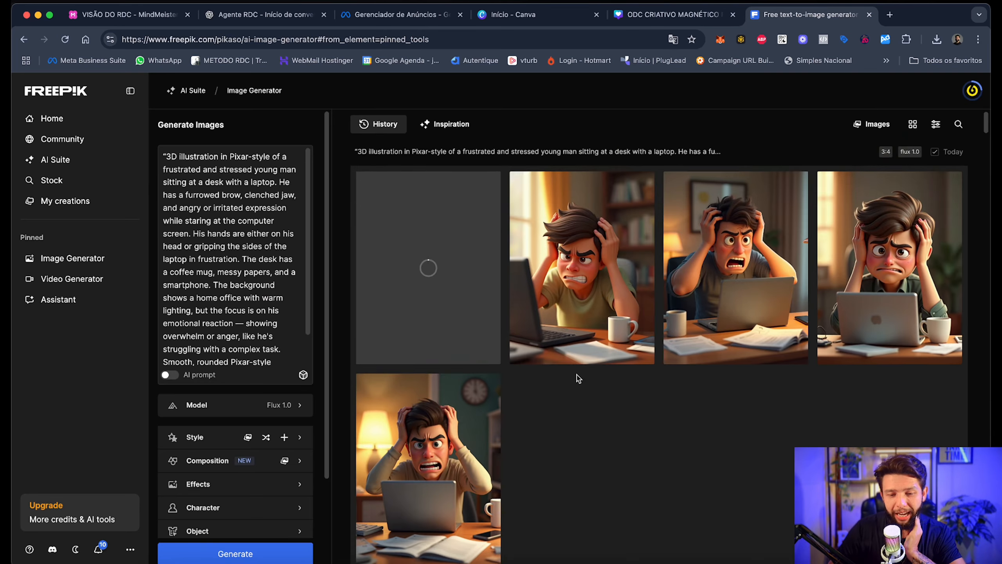
scroll(577, 378, "down", 10)
scroll(684, 421, "down", 6)
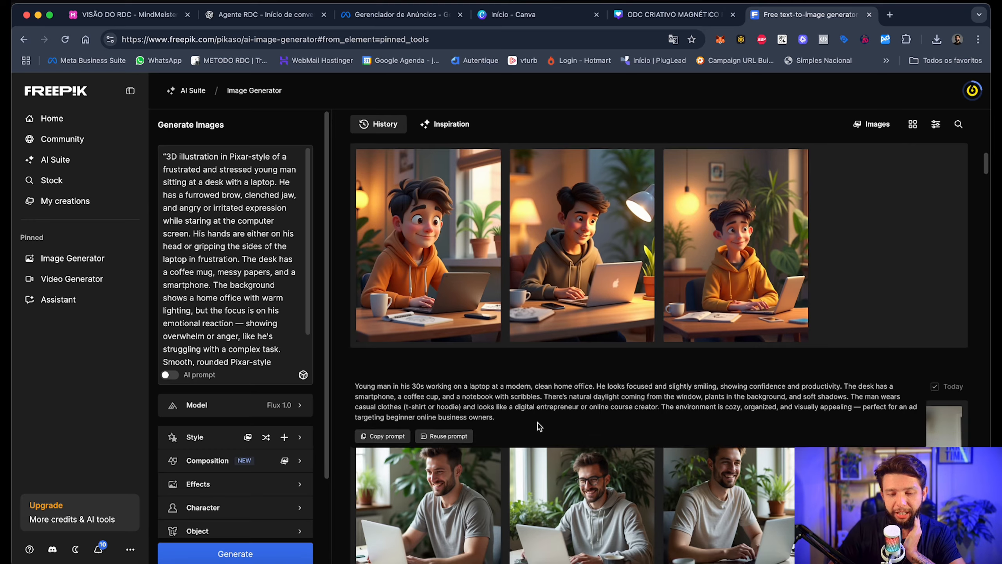
scroll(554, 326, "up", 5)
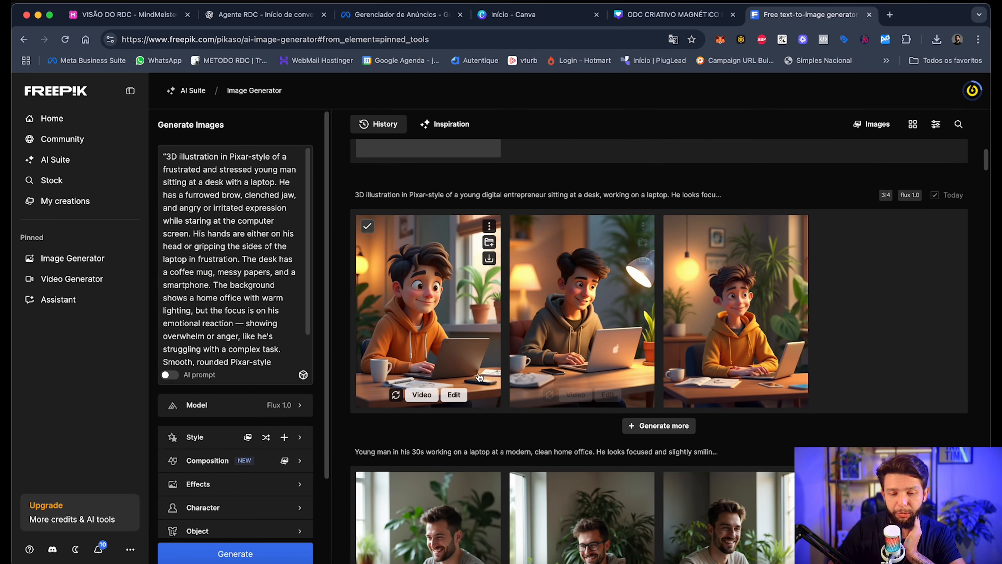
scroll(666, 356, "up", 8)
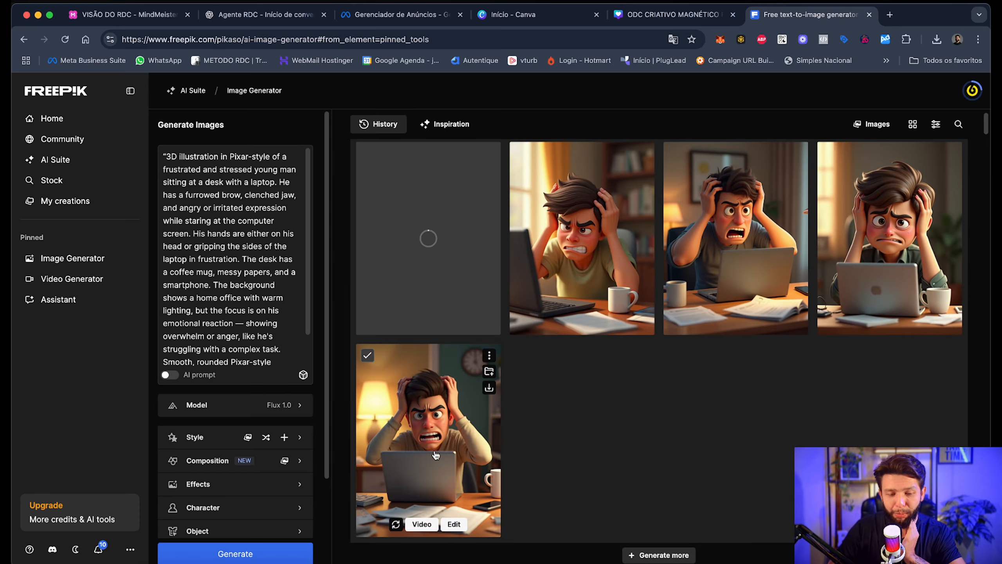
Step: Preview the 3D image of the screaming man in the grey T-shirt and download it from the generated results
left_click(721, 244)
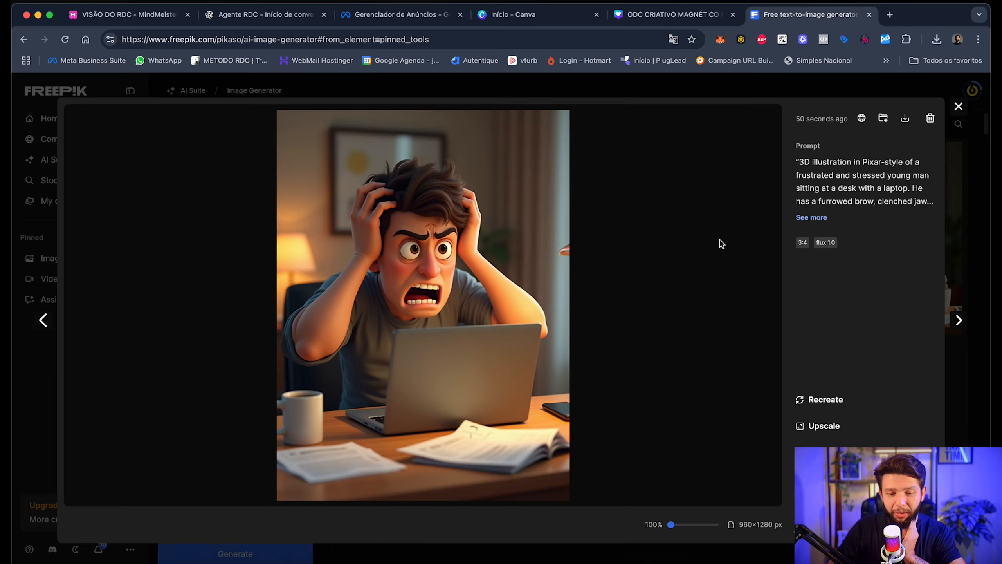
left_click(953, 373)
left_click(796, 185)
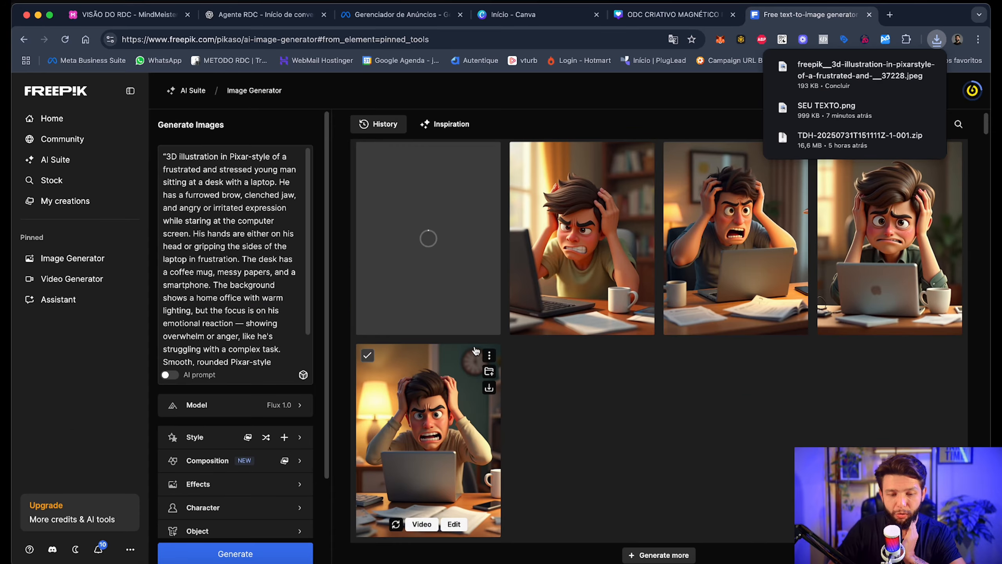